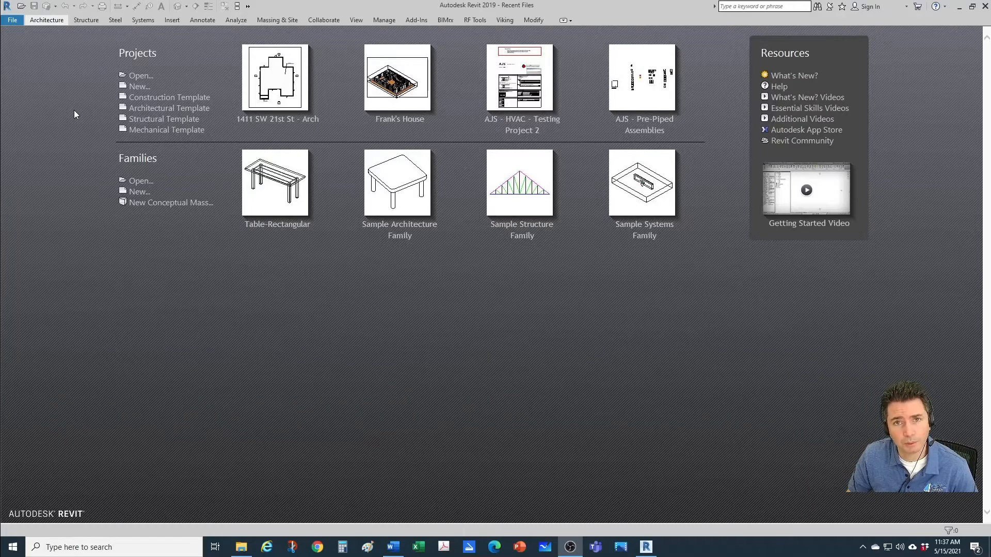
Step: Create a new project from the Plumbing-Default.rte template in the US Imperial folder
left_click(11, 23)
left_click(10, 22)
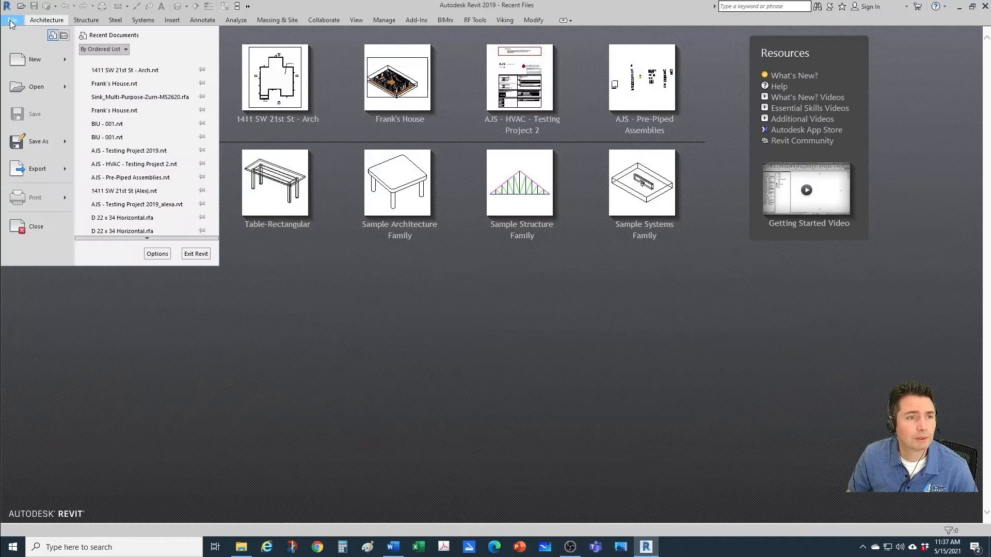
mouse_move(39, 70)
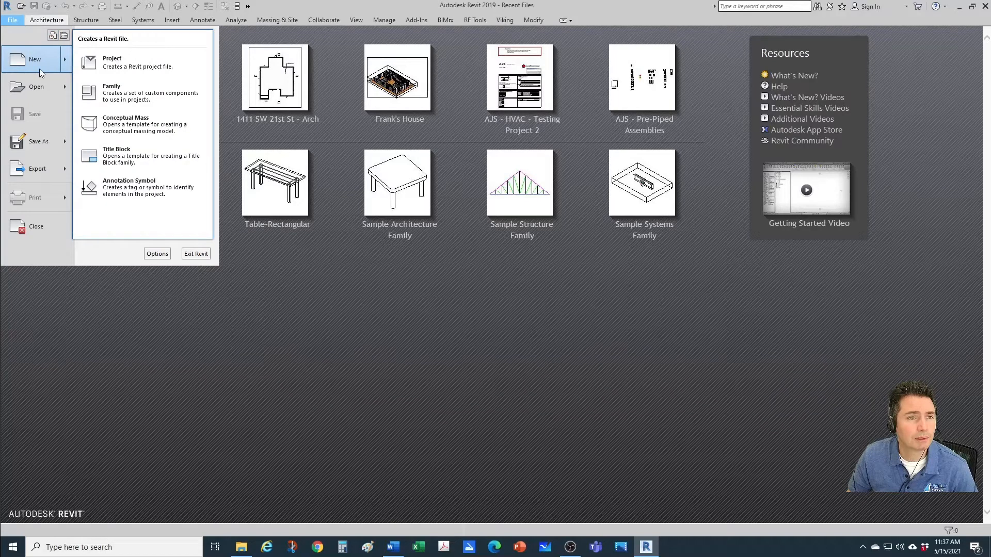
left_click(120, 66)
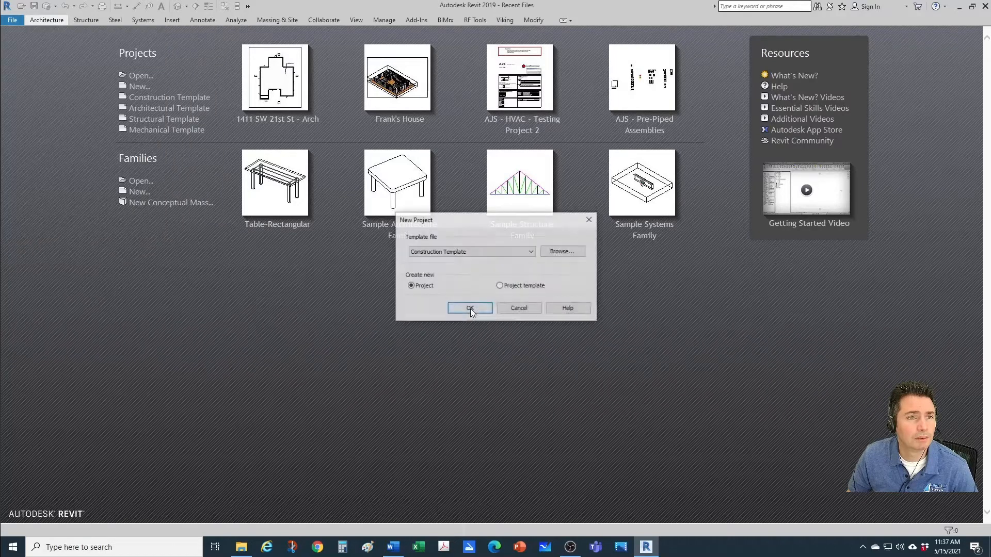
left_click(519, 256)
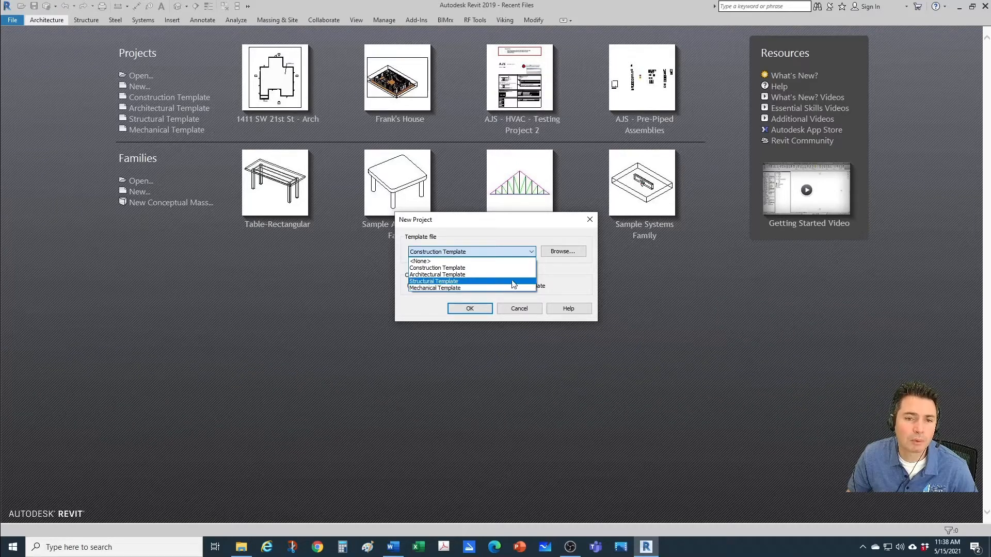
left_click(558, 255)
left_click(562, 253)
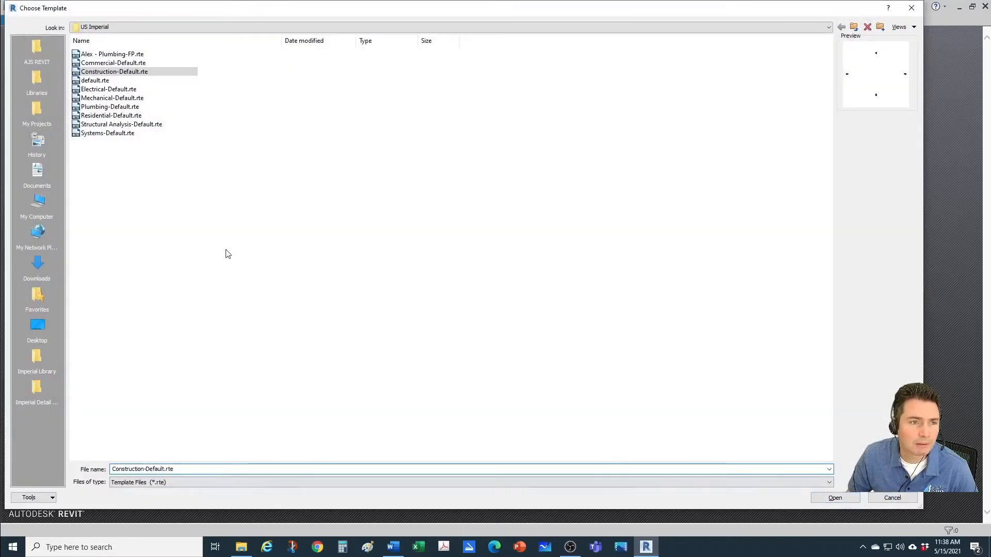
left_click(102, 109)
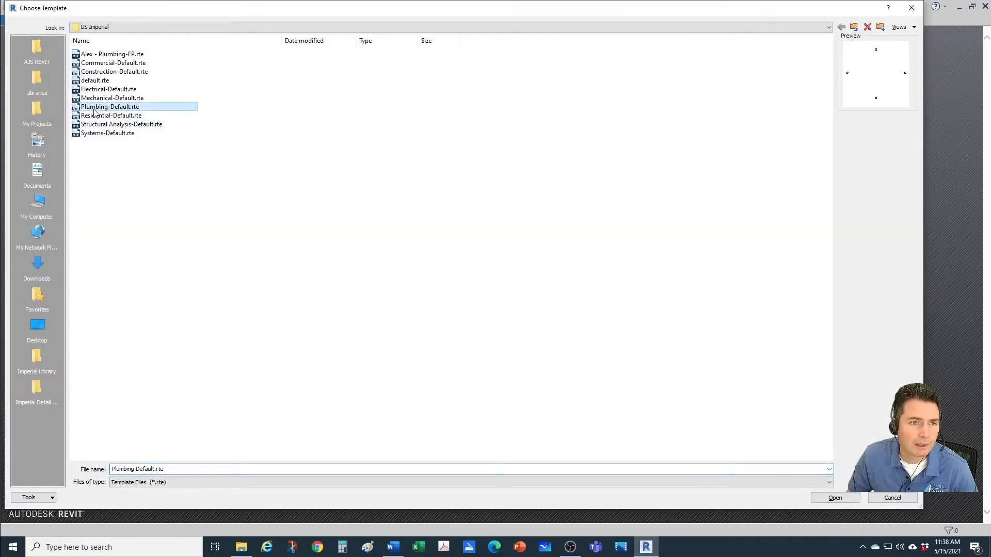
left_click(835, 498)
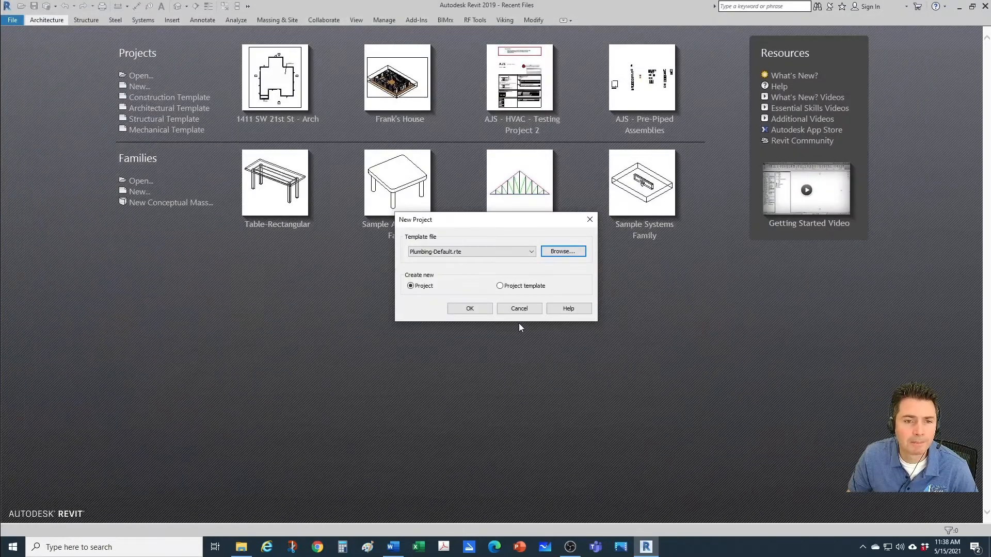
left_click(470, 308)
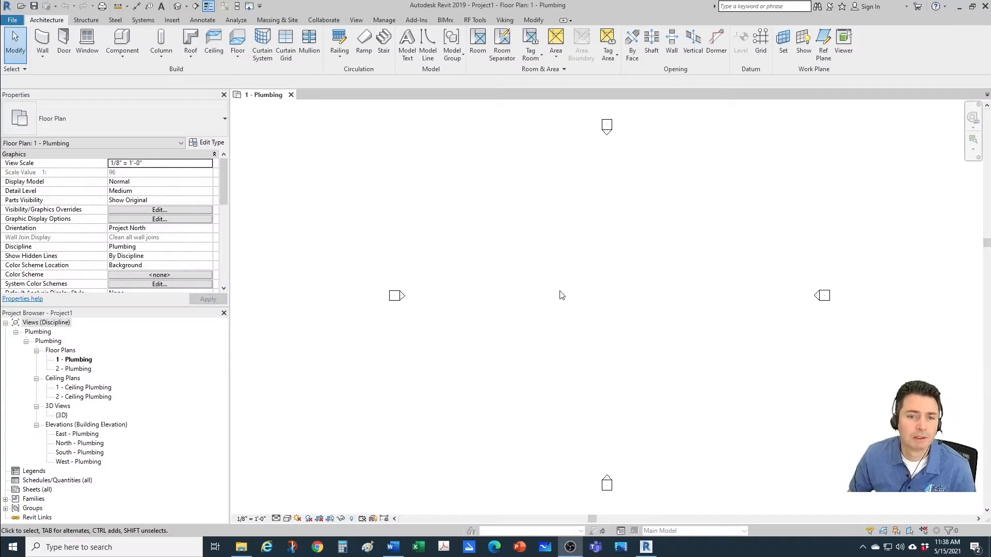
Step: Expand the Pipes family category in the project browser to list its pipe types
scroll(559, 296, "down", 1)
middle_click_drag(616, 296, 597, 303)
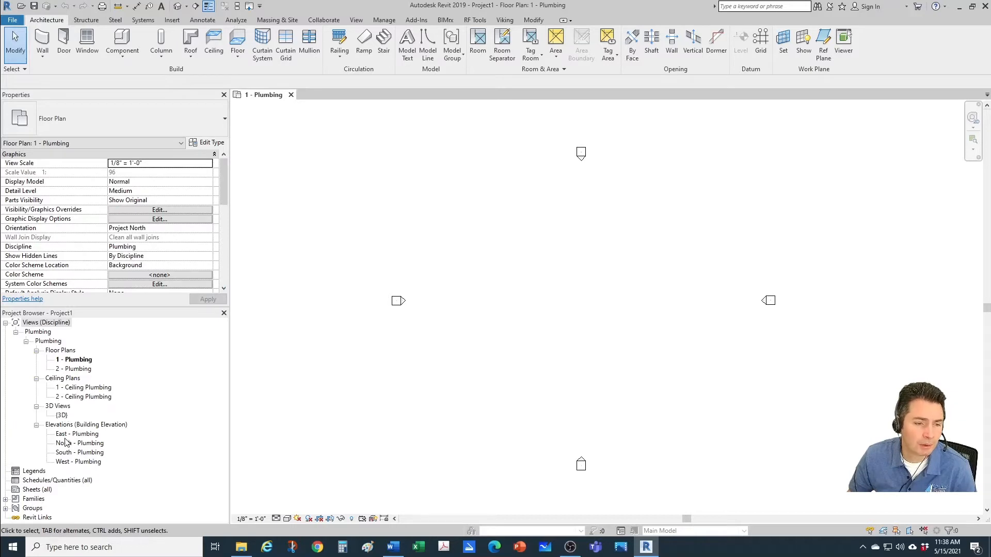
left_click(7, 499)
scroll(46, 472, "down", 2)
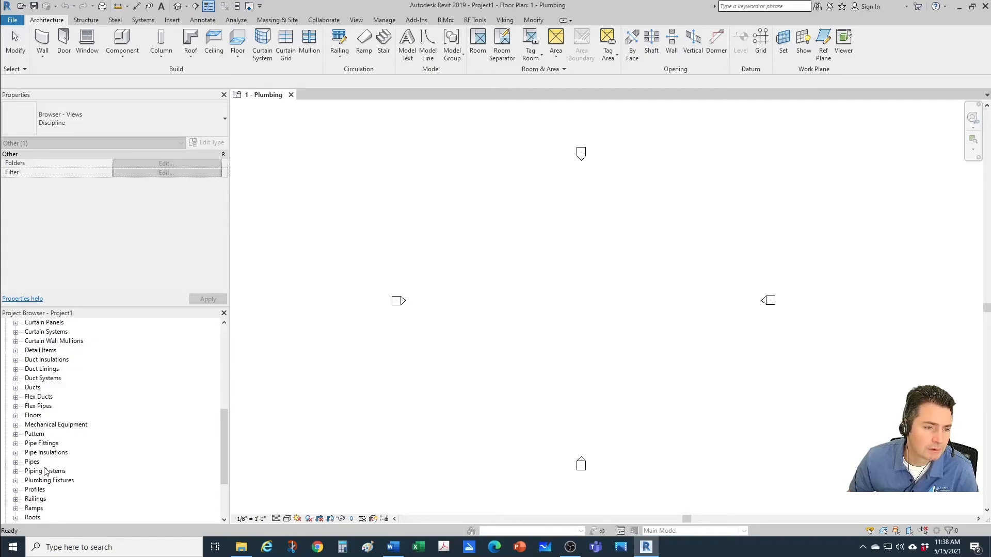
left_click(16, 462)
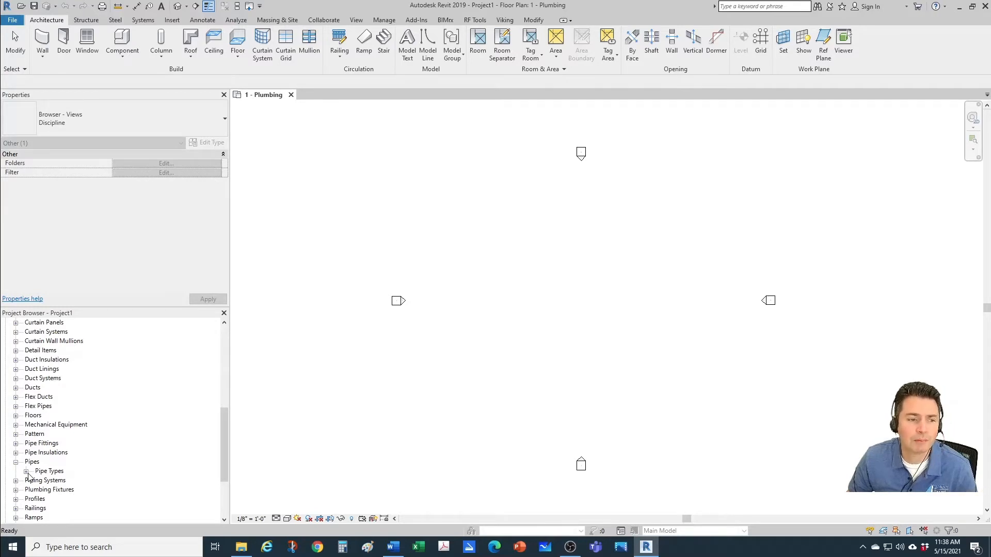
left_click(26, 472)
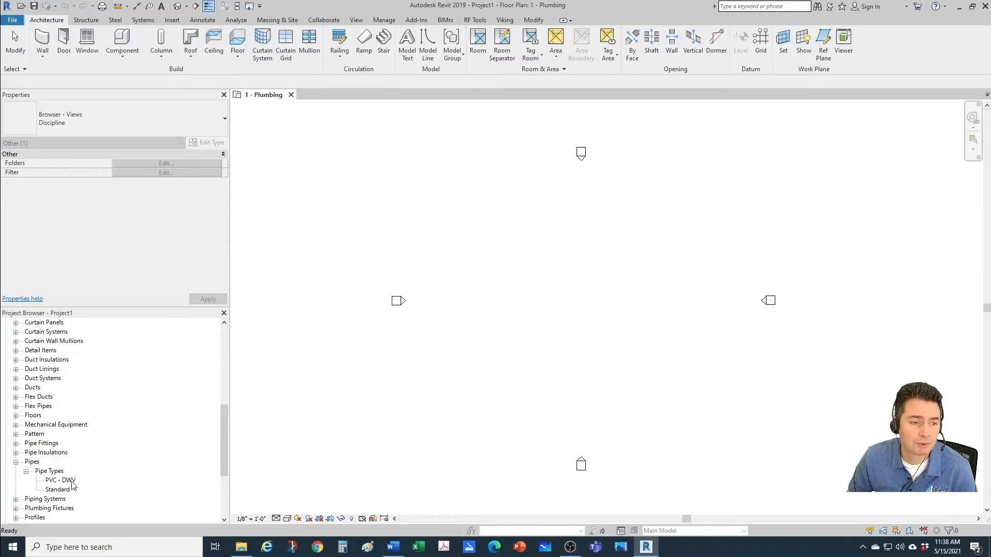
Step: Examine the routing preferences in the type properties of the PVC - DWV pipe type, and close them without changes
left_click(73, 480)
right_click(67, 484)
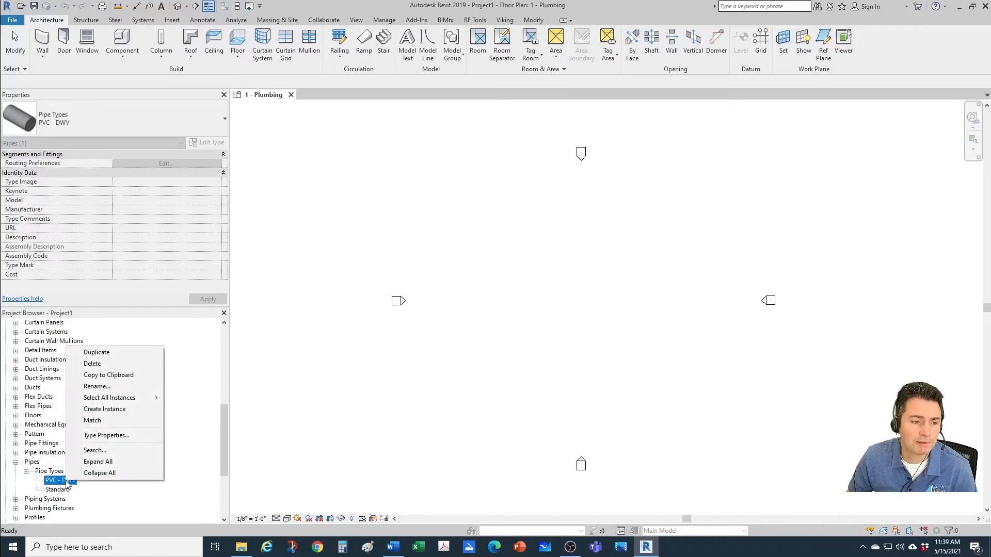
left_click(103, 437)
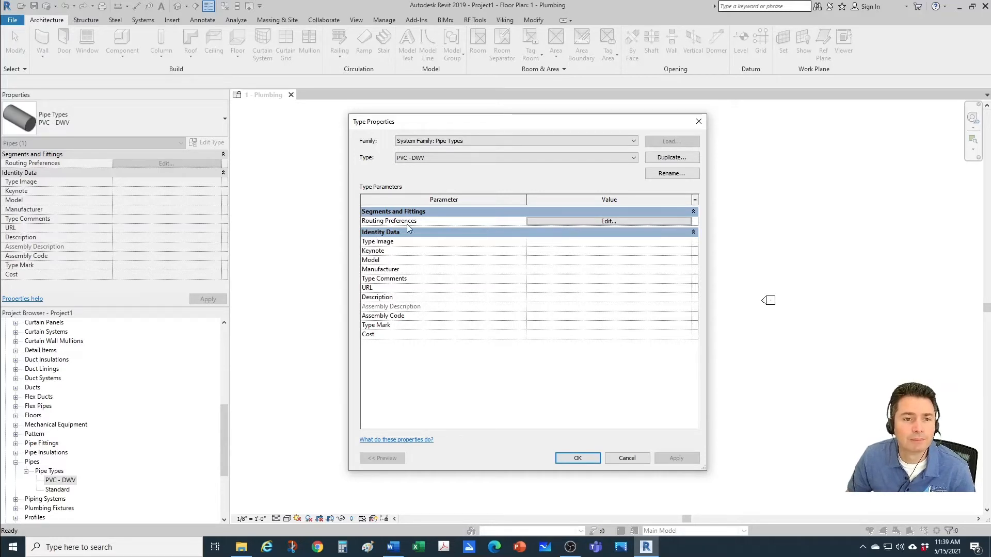
left_click(568, 221)
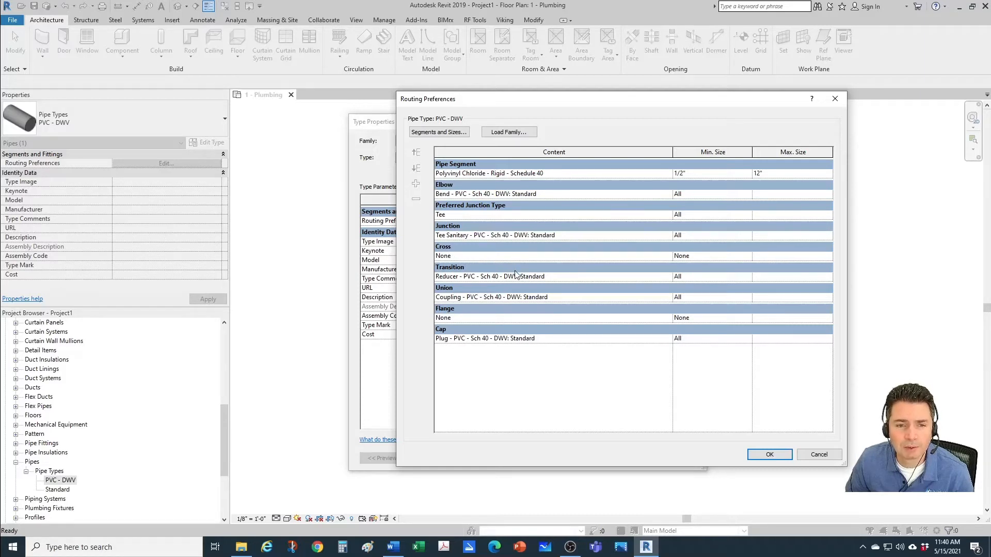
left_click(818, 458)
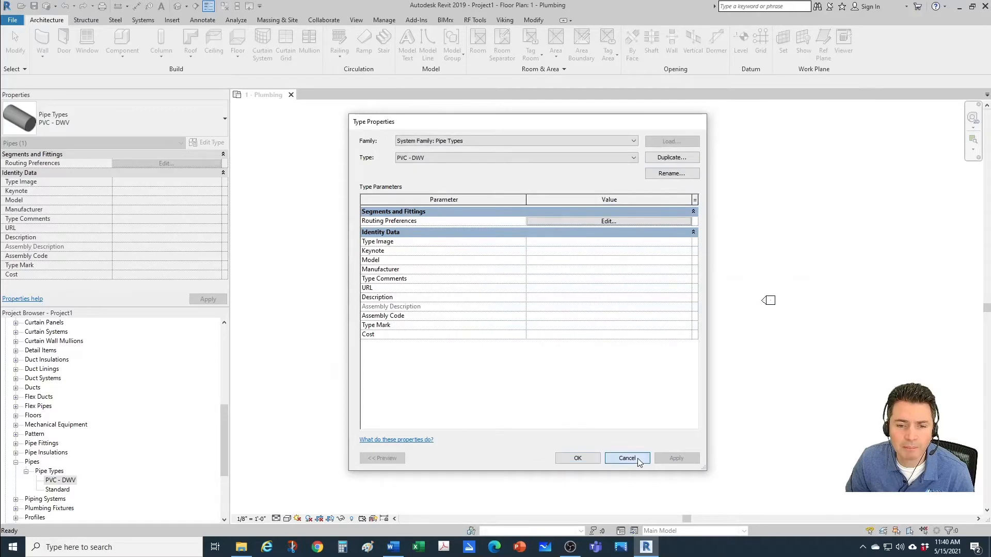
left_click(636, 458)
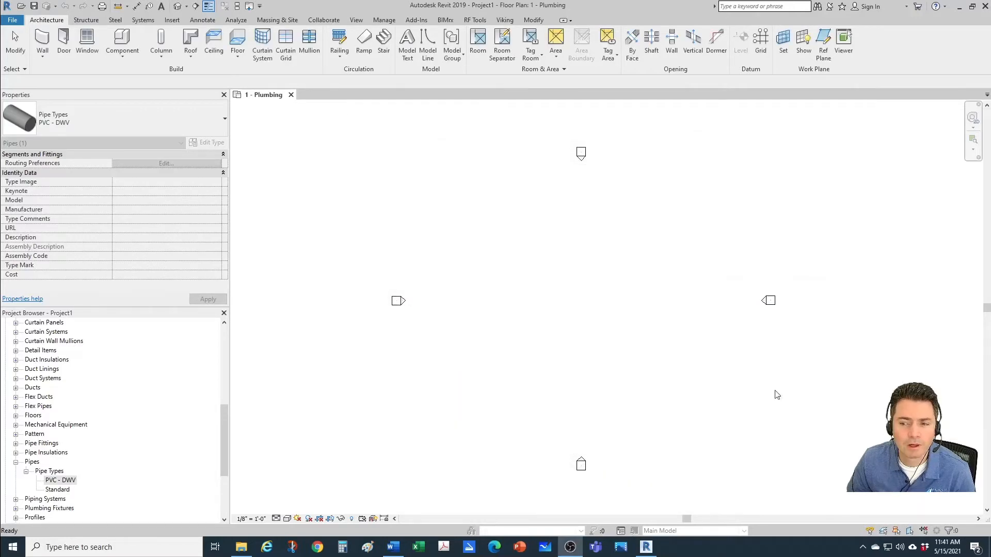
left_click(725, 341)
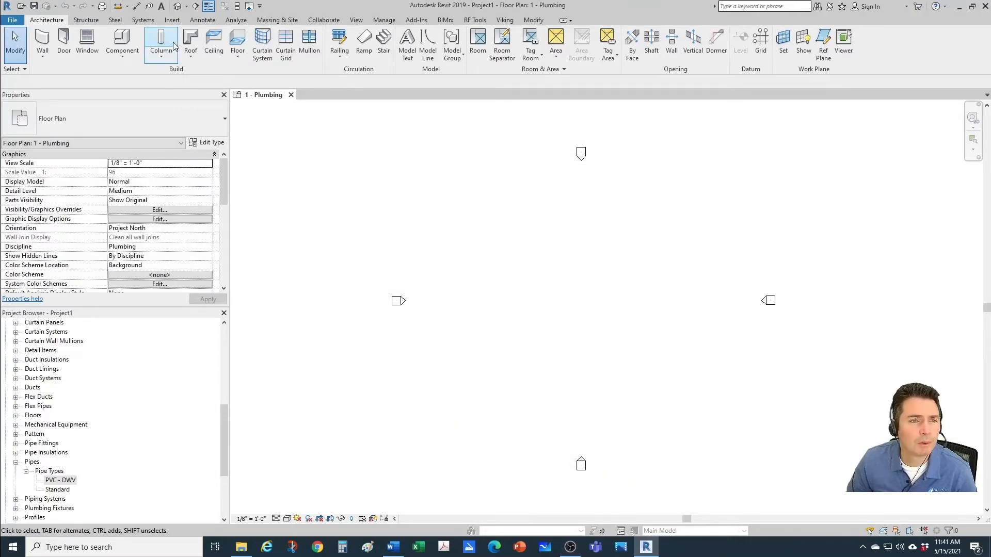
Step: Draw an L-shaped run of 4" Standard pipe at a 10' 0" offset, about 16' down and about 10' to the right
left_click(142, 19)
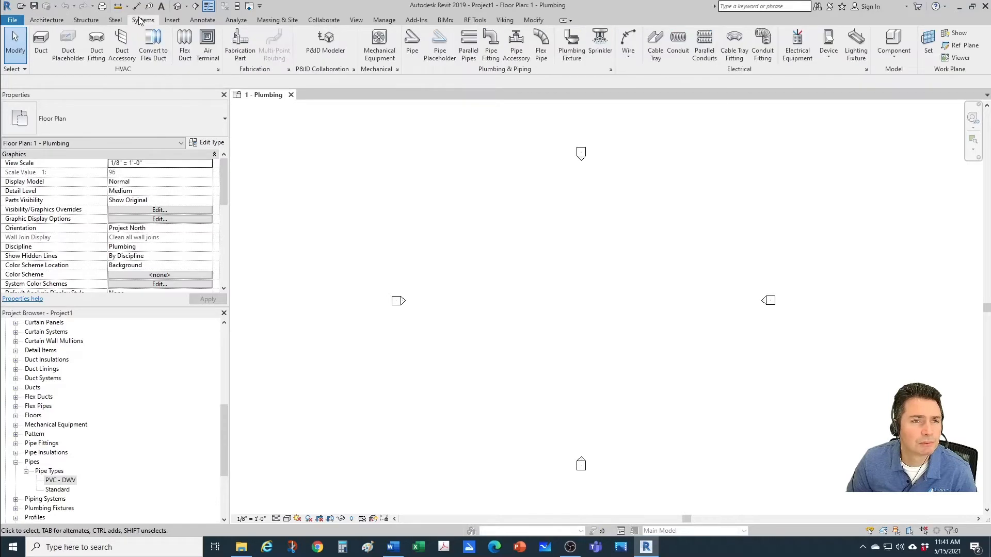
left_click(411, 46)
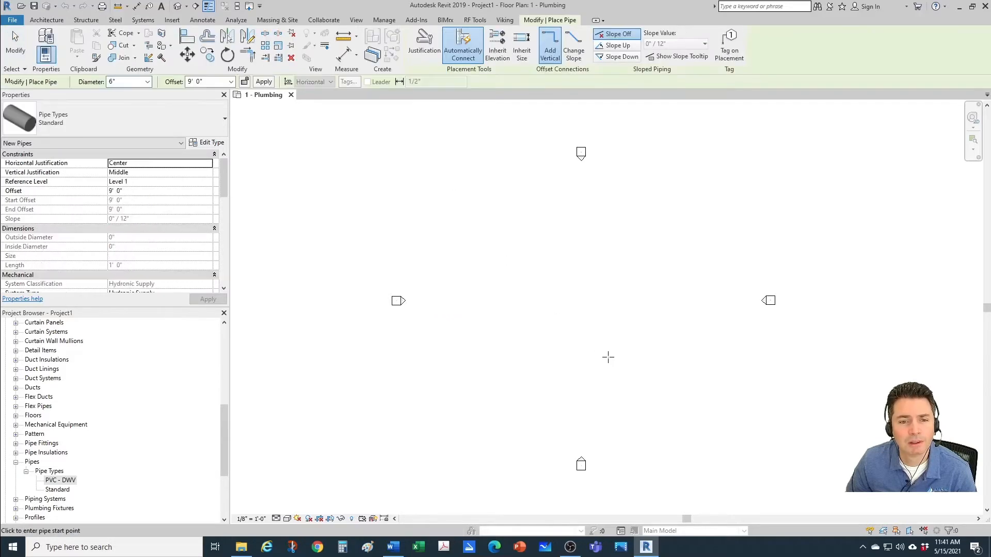
left_click(148, 82)
left_click(125, 172)
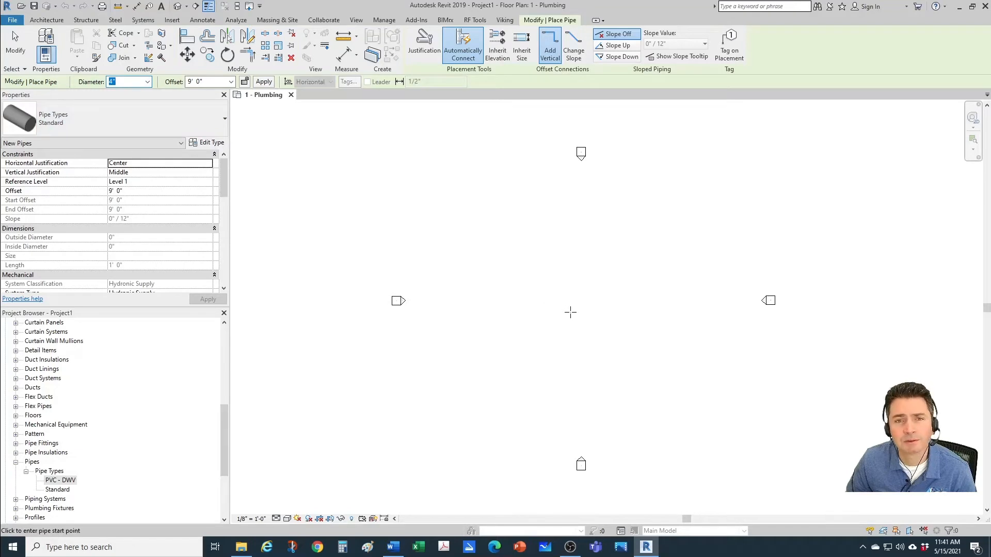
key("Tab")
type("10")
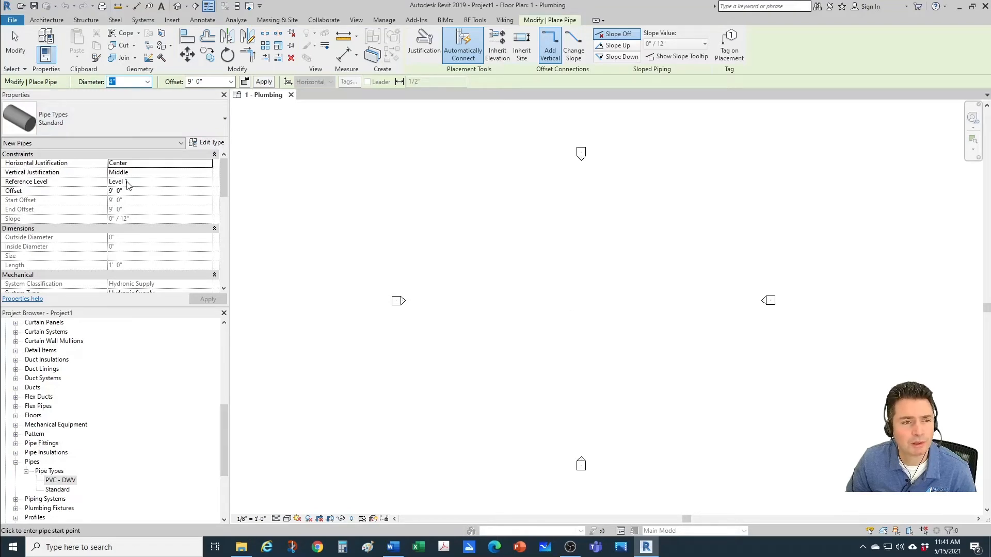
key("Return")
left_click(561, 284)
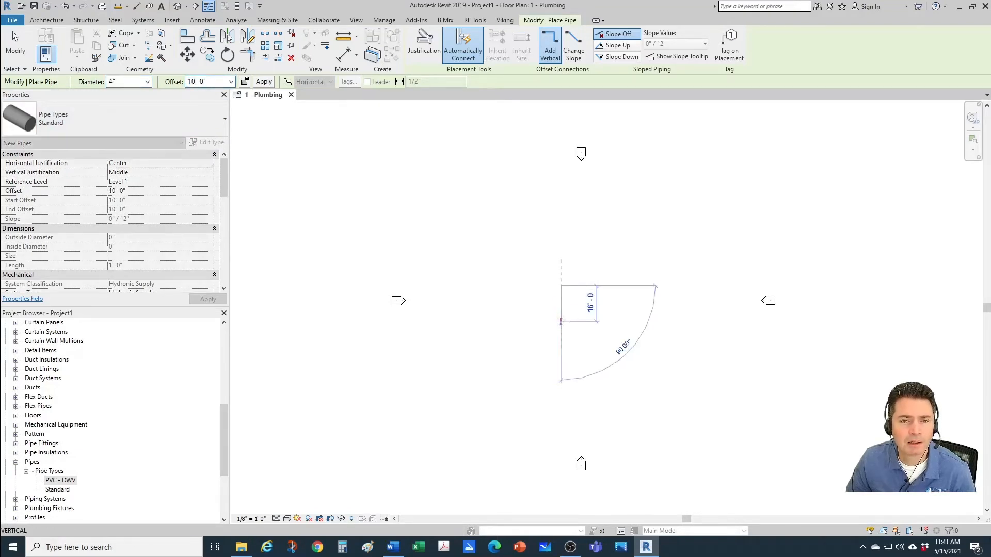
scroll(564, 325, "up", 4)
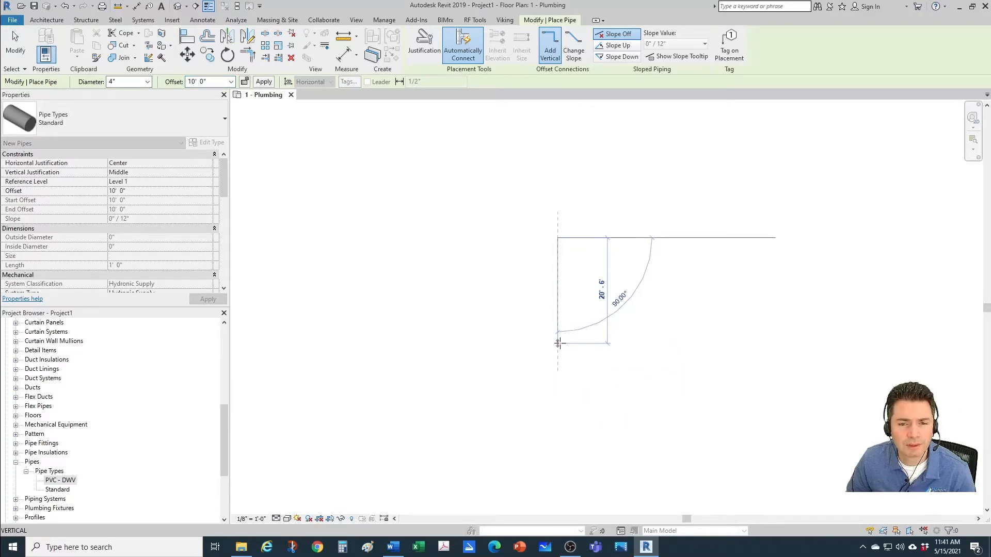
left_click(558, 321)
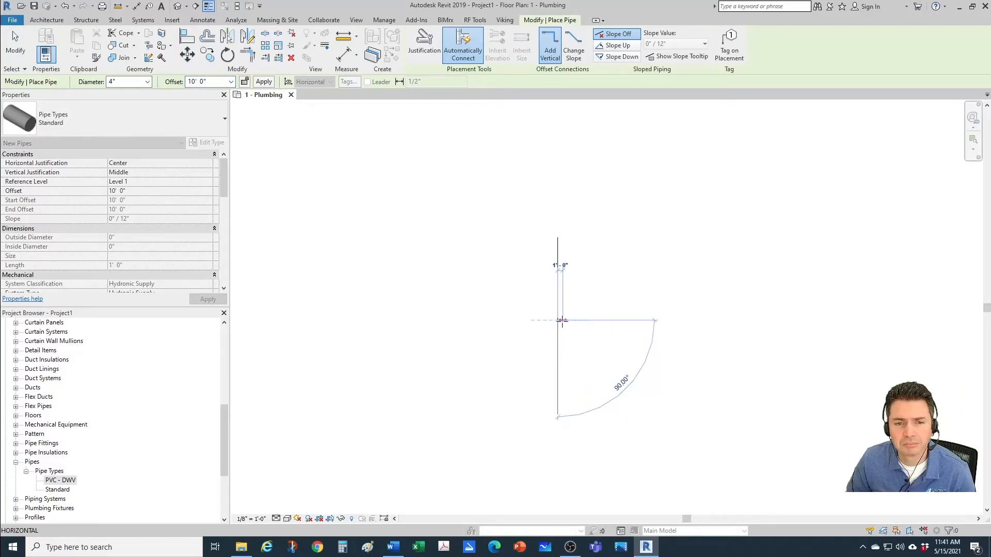
left_click(645, 319)
key("Escape")
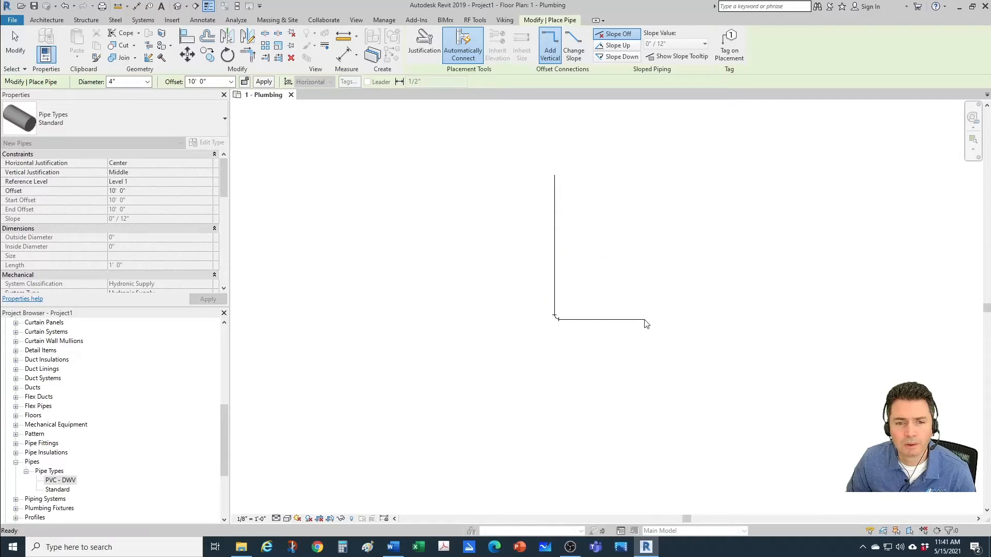
key("Escape")
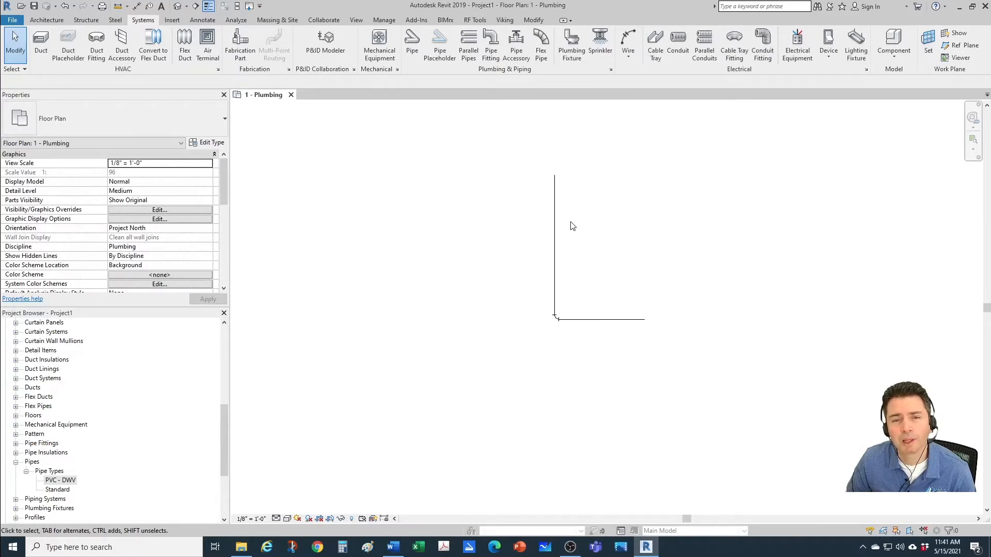
Step: Set the plumbing floor plan's detail level to Fine
scroll(586, 281, "up", 2)
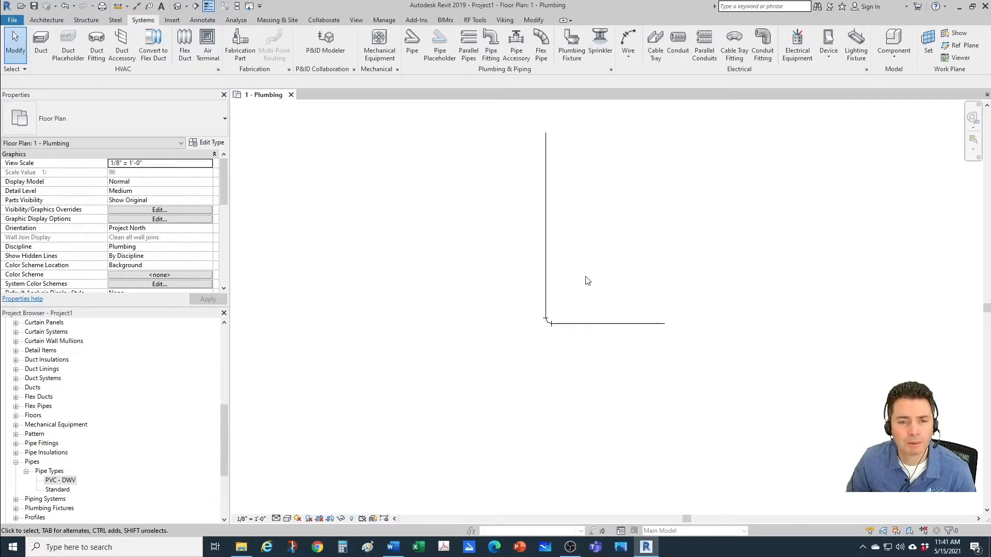
middle_click_drag(586, 280, 519, 390)
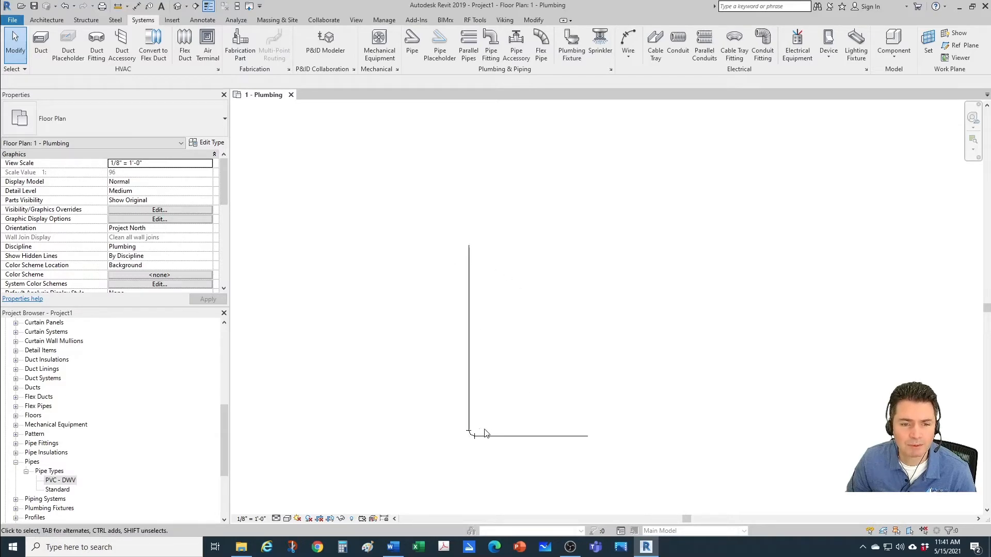
left_click(277, 519)
left_click(290, 508)
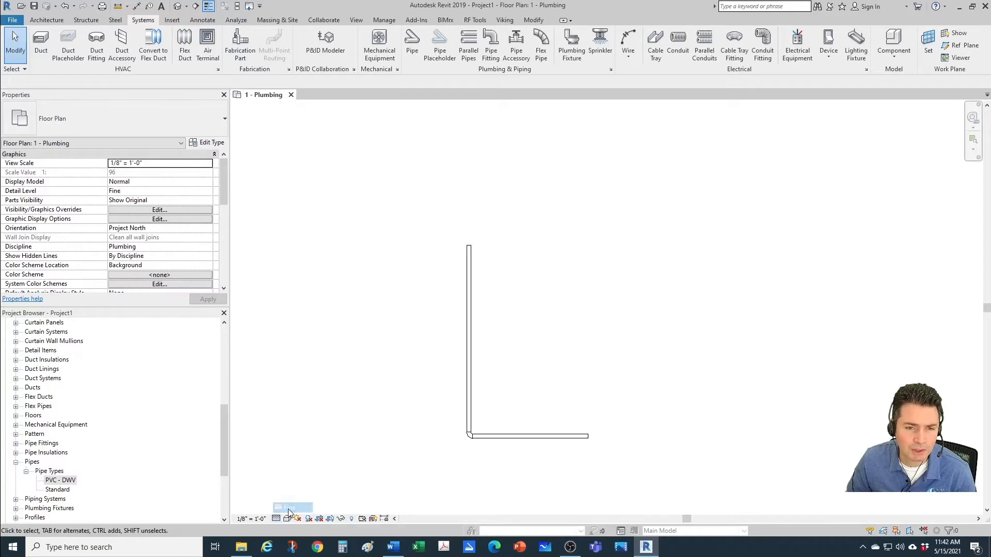
Step: Inspect the elbow and the vertical pipe's type, and locate the Standard pipe type in the project browser
scroll(480, 445, "up", 5)
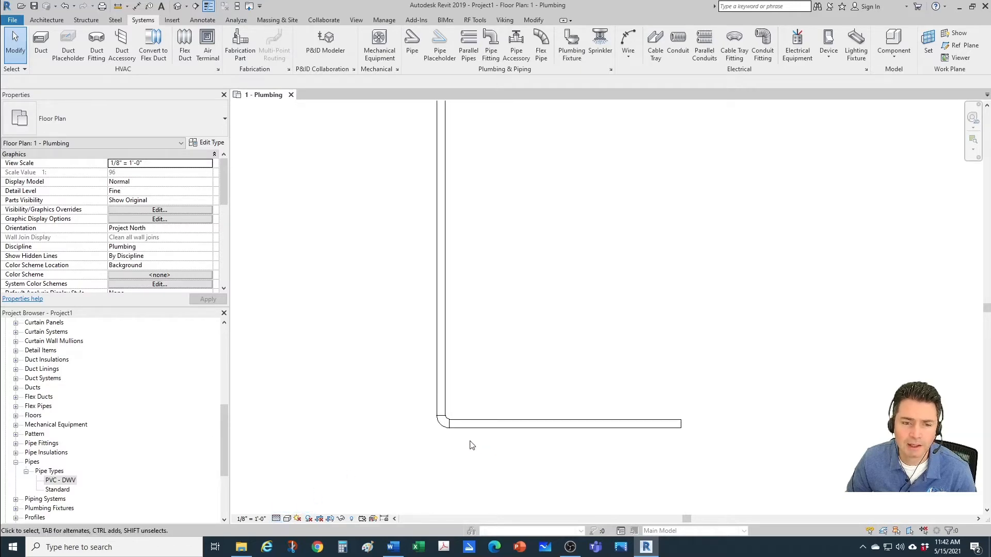
scroll(438, 427, "down", 1)
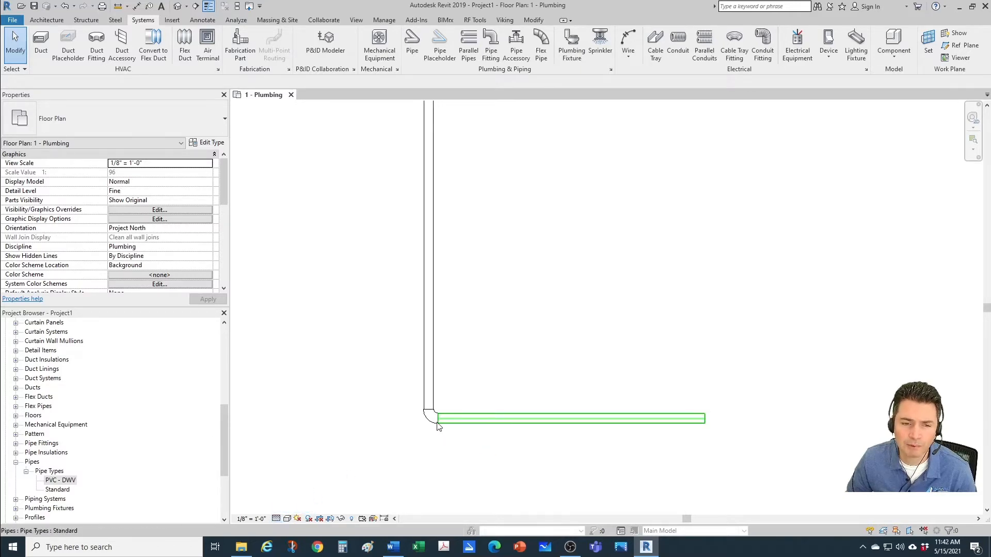
scroll(486, 266, "down", 2)
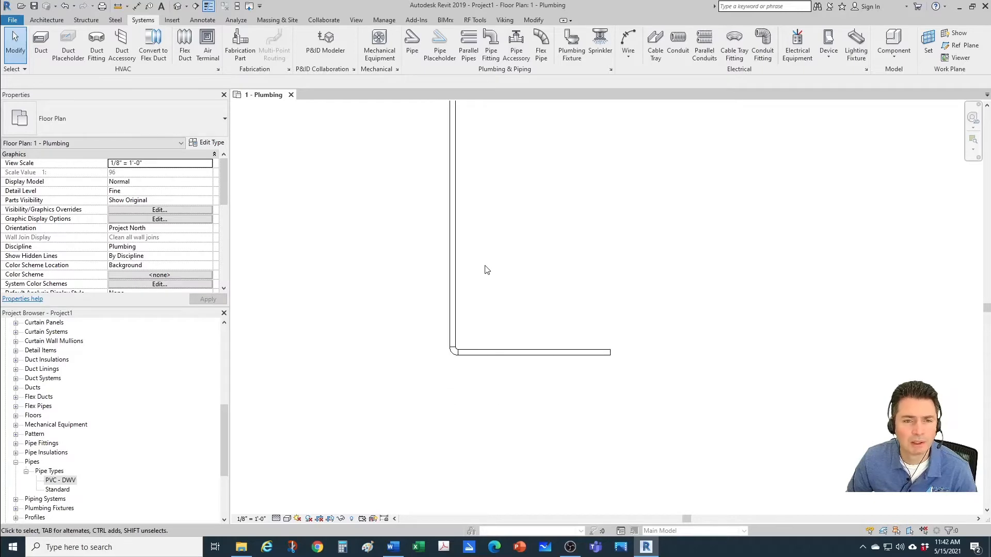
left_click(455, 252)
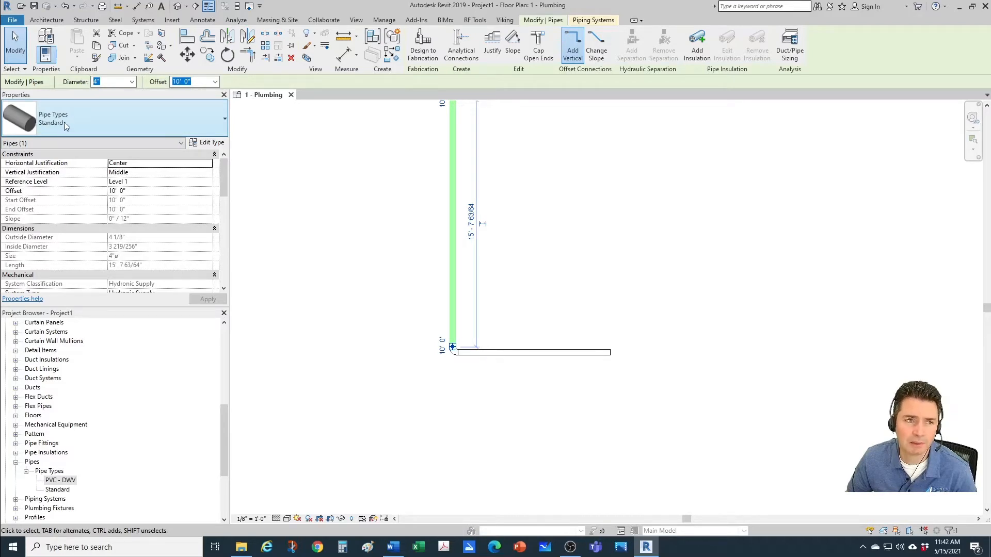
left_click(66, 490)
scroll(708, 433, "down", 1)
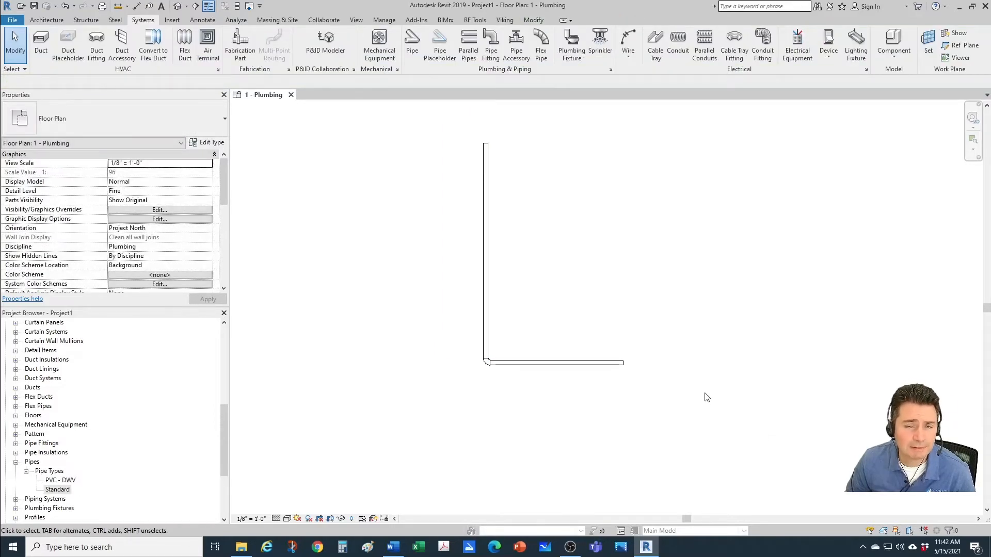
Step: Duplicate the Standard pipe type in the project's pipe types
middle_click_drag(711, 401, 704, 412)
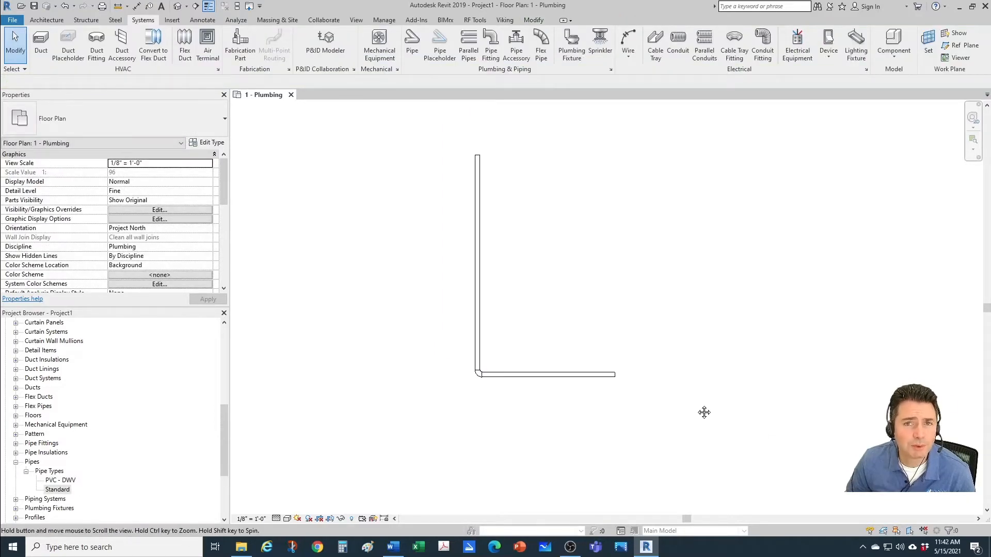
right_click(66, 493)
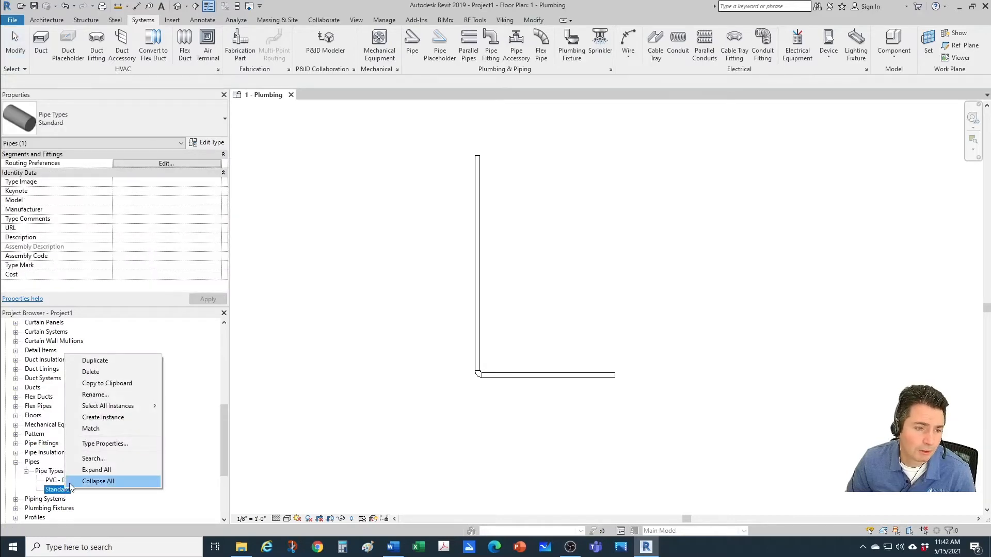
left_click(98, 361)
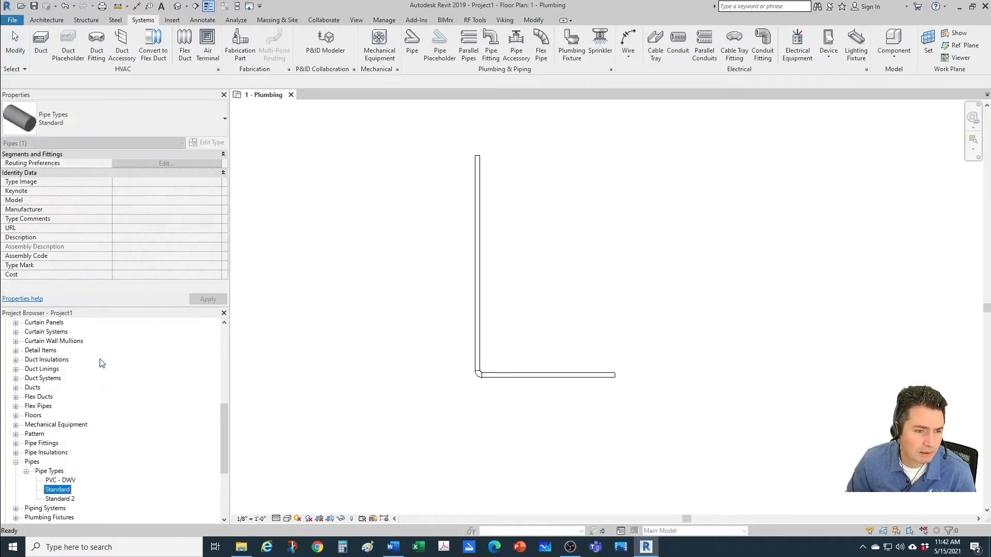
right_click(73, 499)
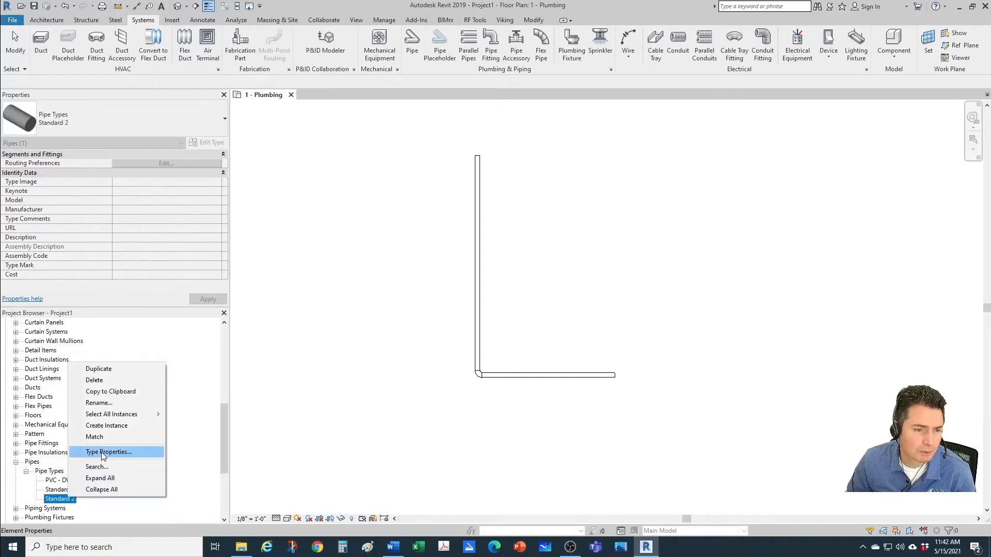
left_click(102, 453)
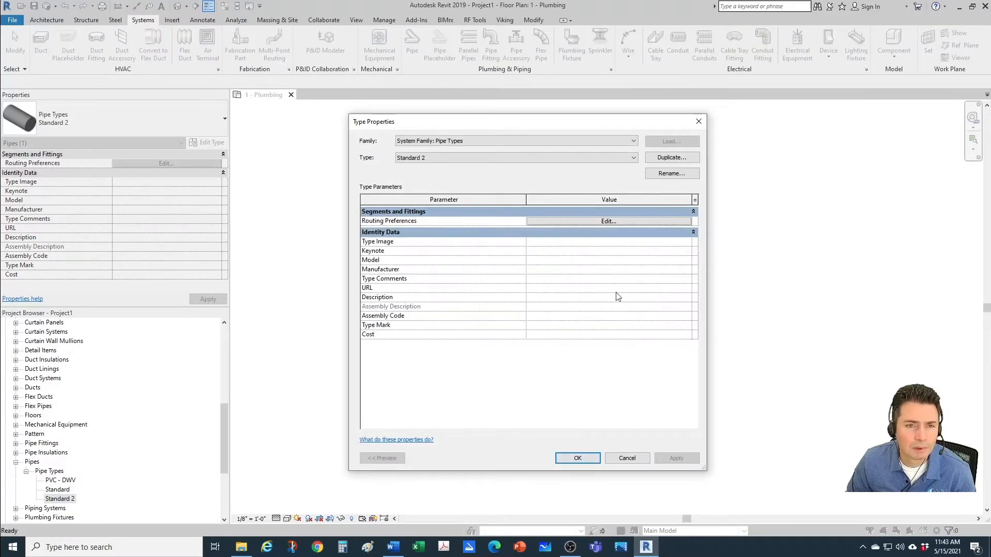
key("Escape")
Step: Rename the duplicated Standard pipe type as BIU - PVC Drainage
right_click(57, 498)
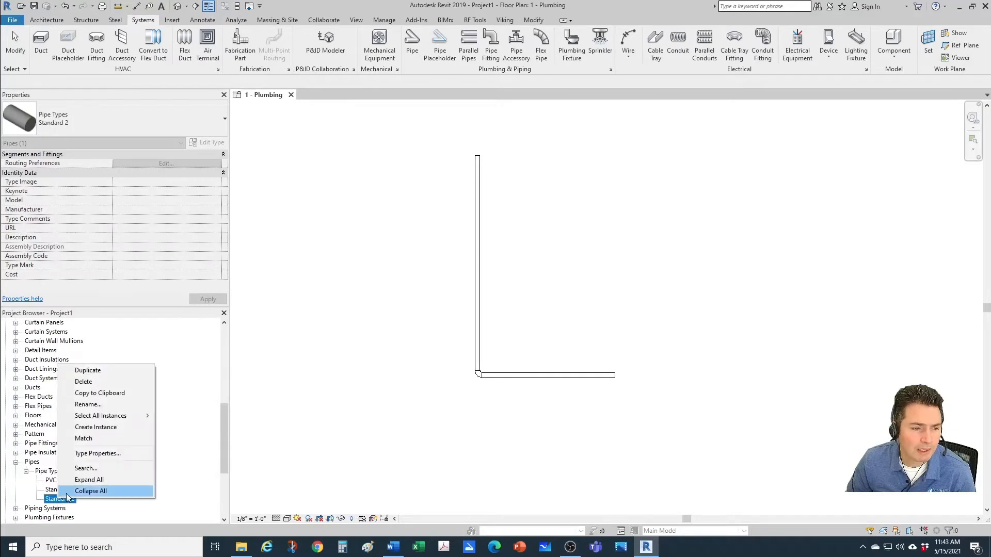
left_click(87, 405)
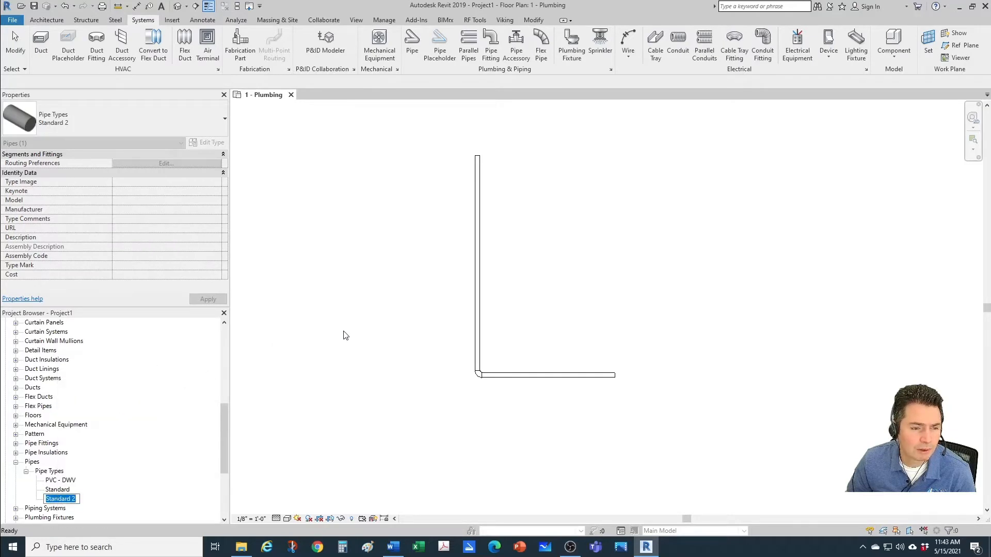
type("Bl")
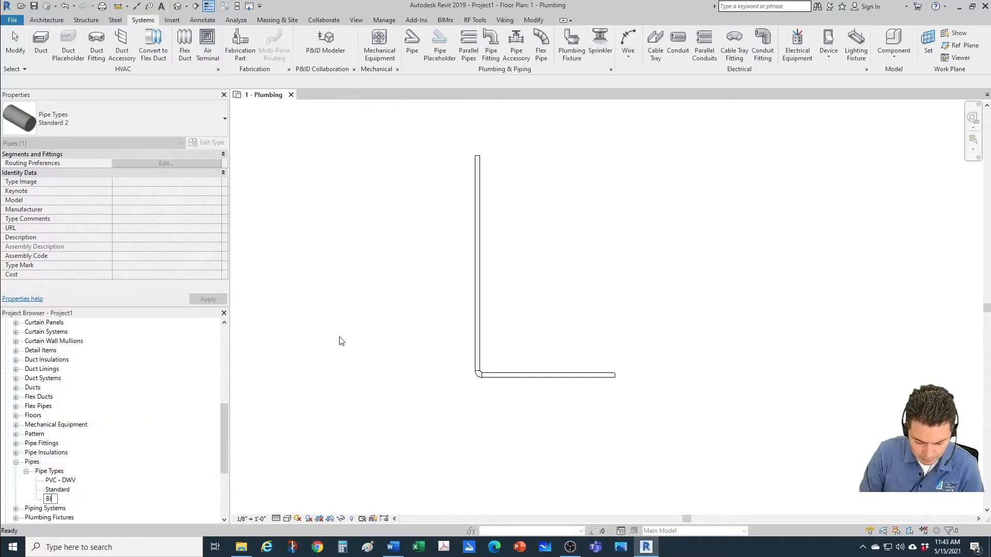
type("U - ")
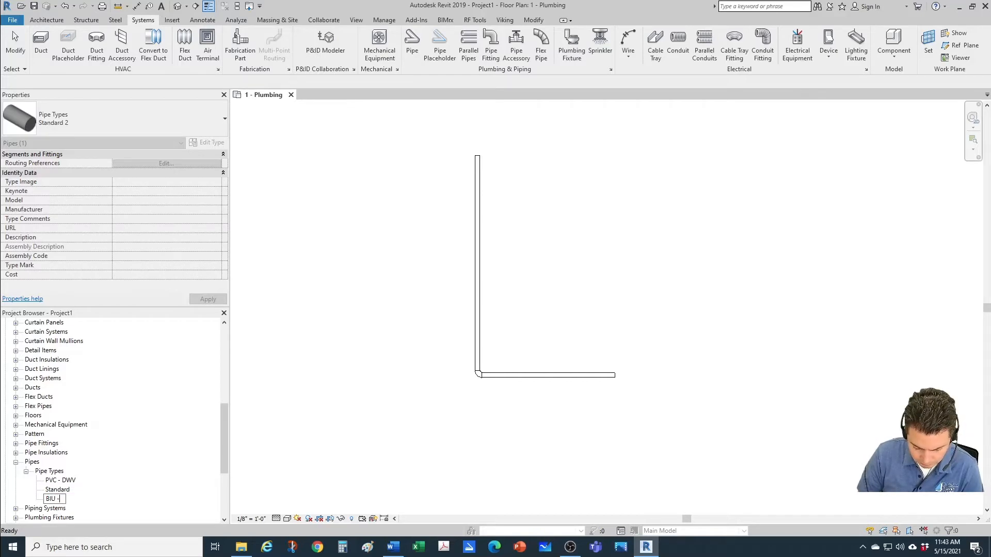
type("PVC")
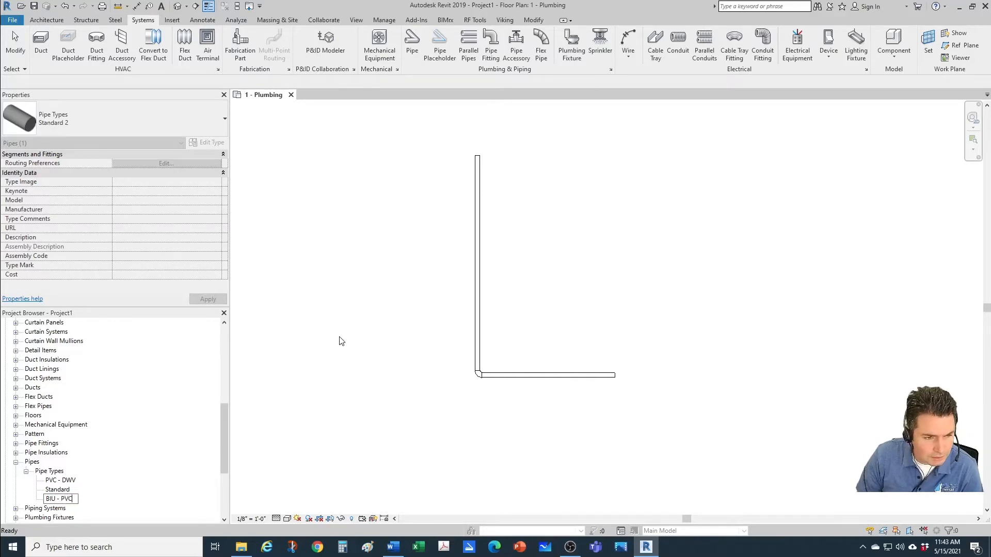
type(" Drainage")
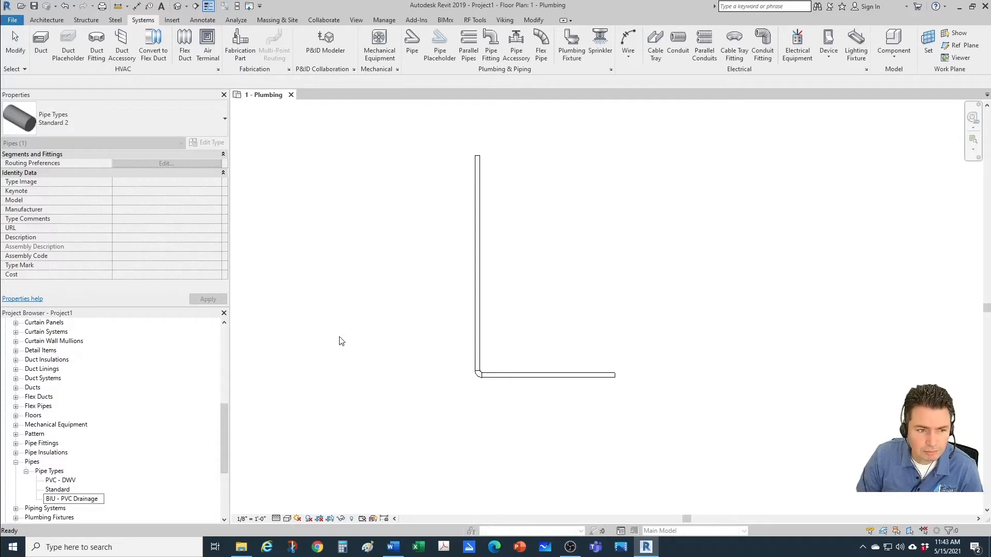
key("Return")
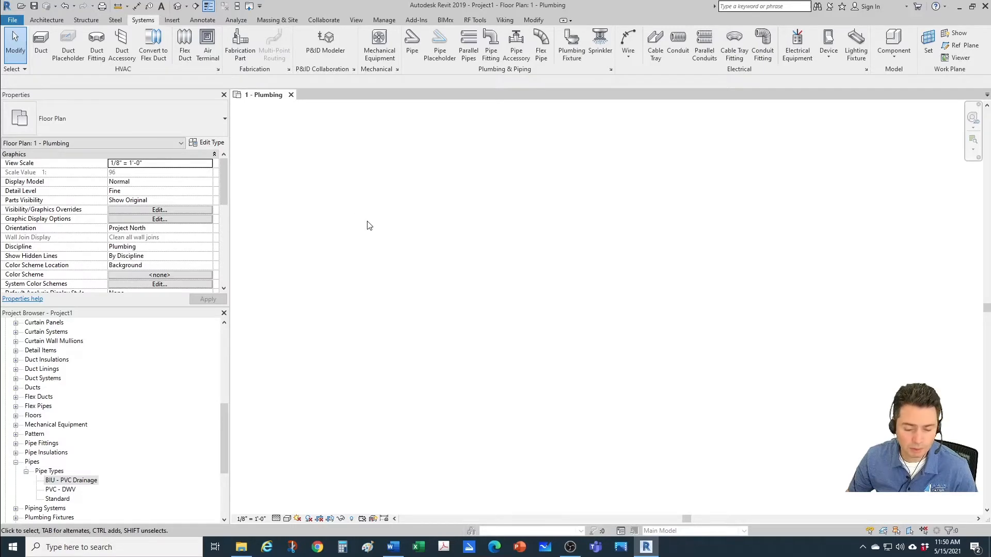
Step: Draw an L-shaped run of 4" BIU - PVC Drainage pipe at a 10' 0" offset without slope, about 8' 1" down and then to the right
key("p")
key("i")
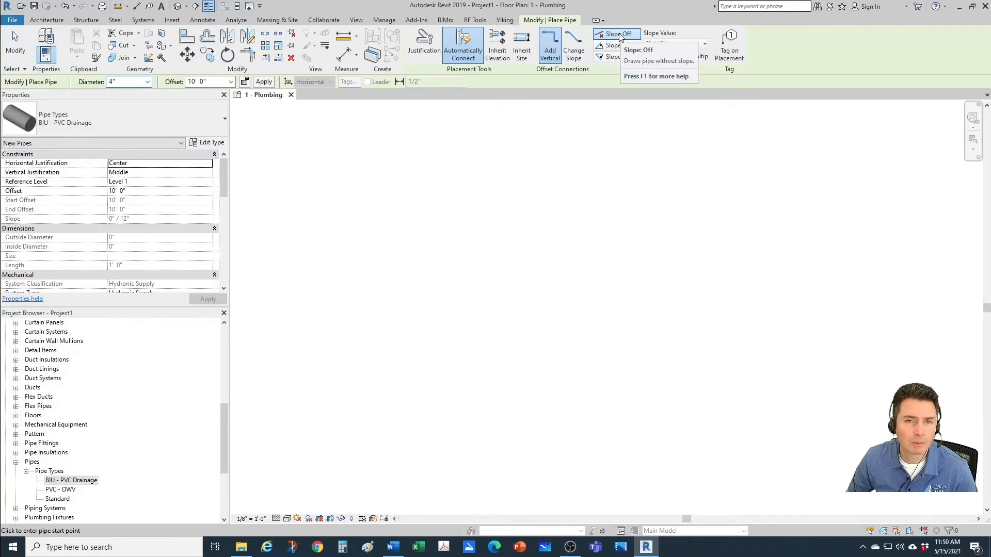
left_click(514, 225)
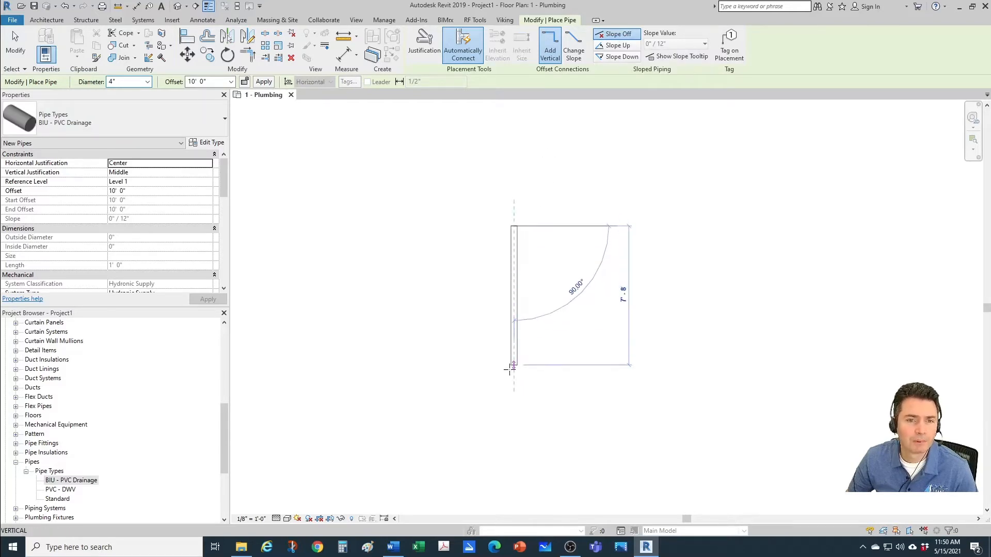
scroll(509, 369, "up", 1)
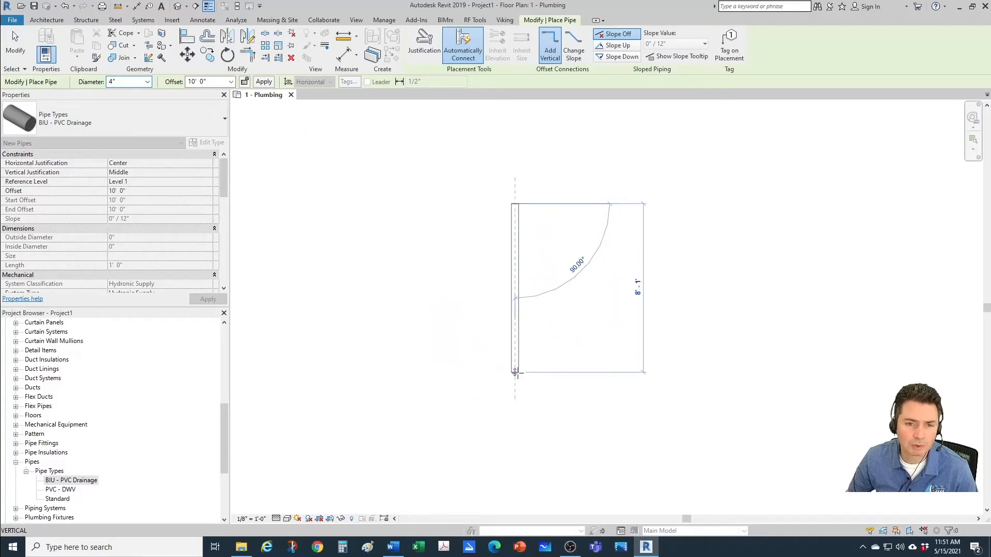
left_click(515, 373)
scroll(564, 376, "up", 1)
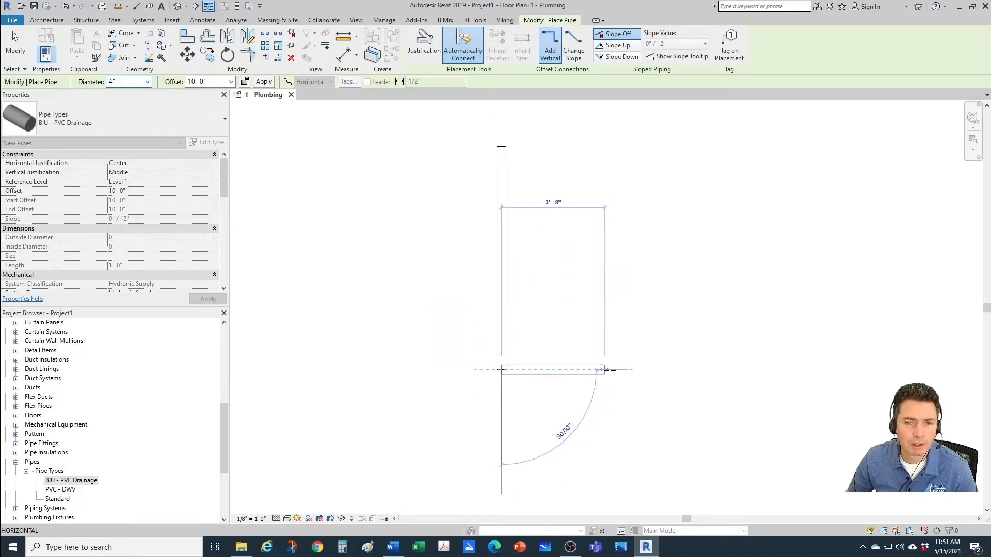
left_click(640, 375)
key("Escape")
key("Escape")
Step: Inspect which fitting type was used for the elbow of the new BIU - PVC Drainage run
scroll(503, 392, "up", 1)
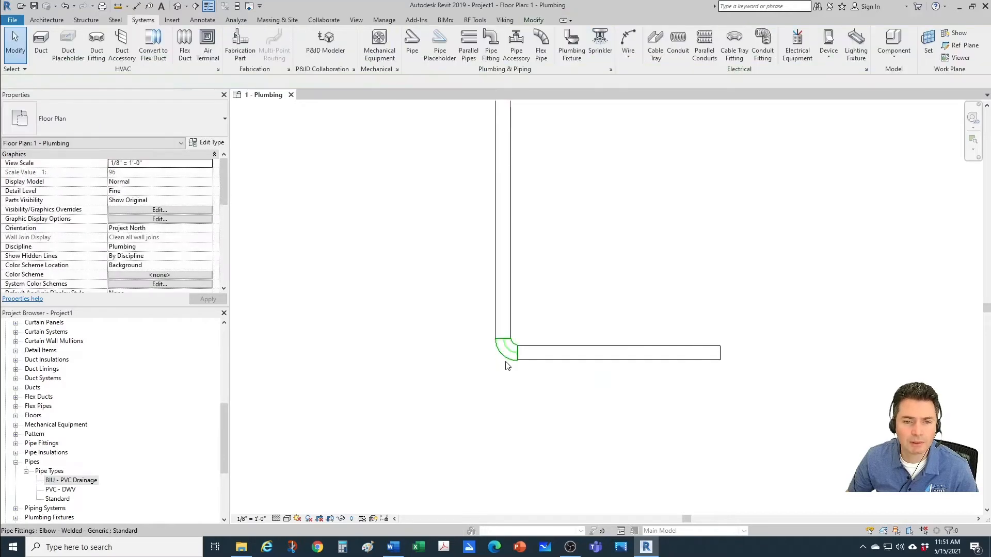
scroll(518, 365, "up", 1)
scroll(509, 366, "down", 1)
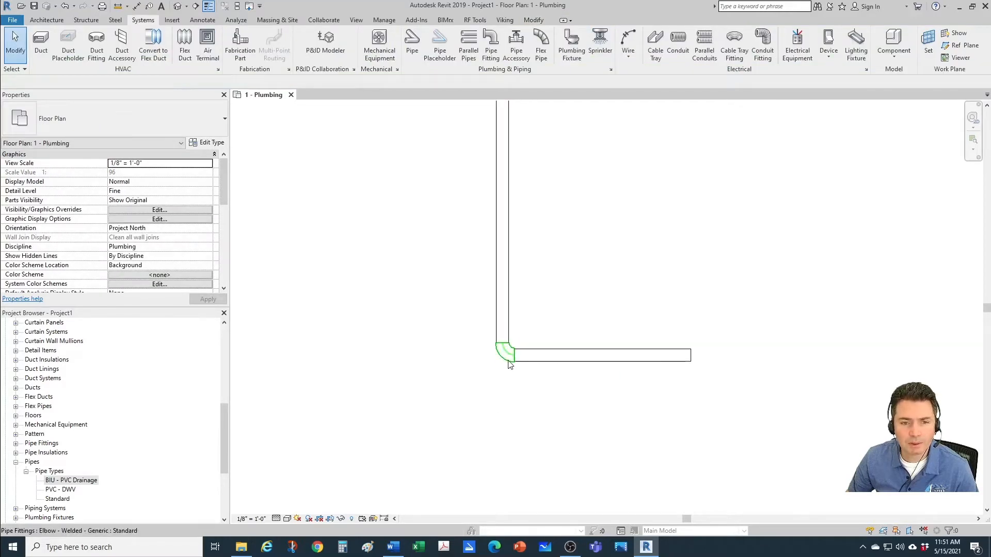
left_click(510, 365)
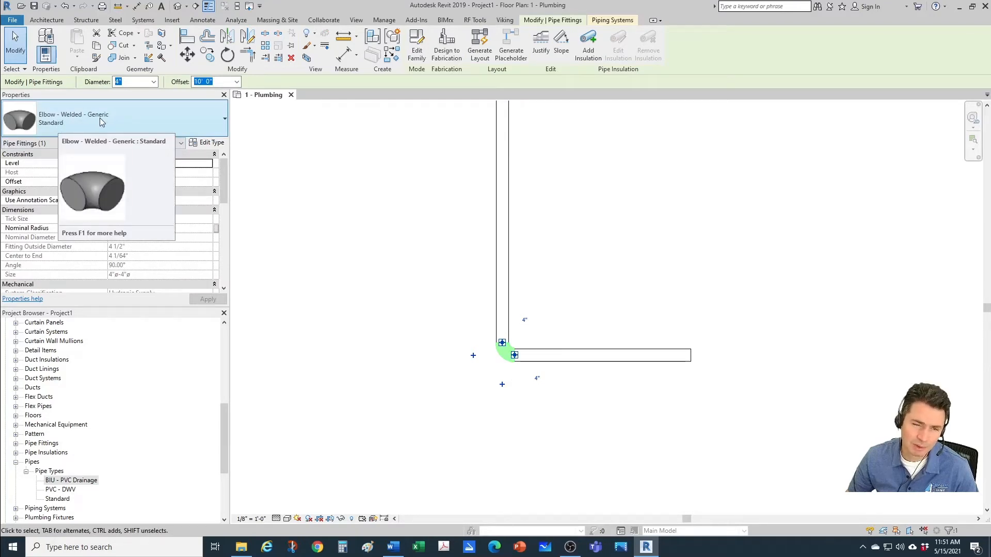
left_click(289, 227)
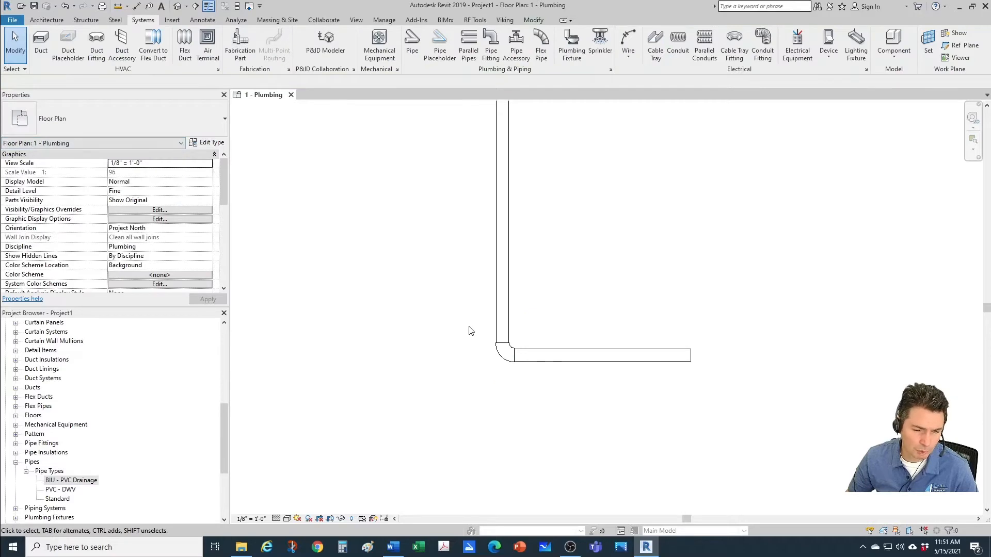
scroll(447, 314, "down", 2)
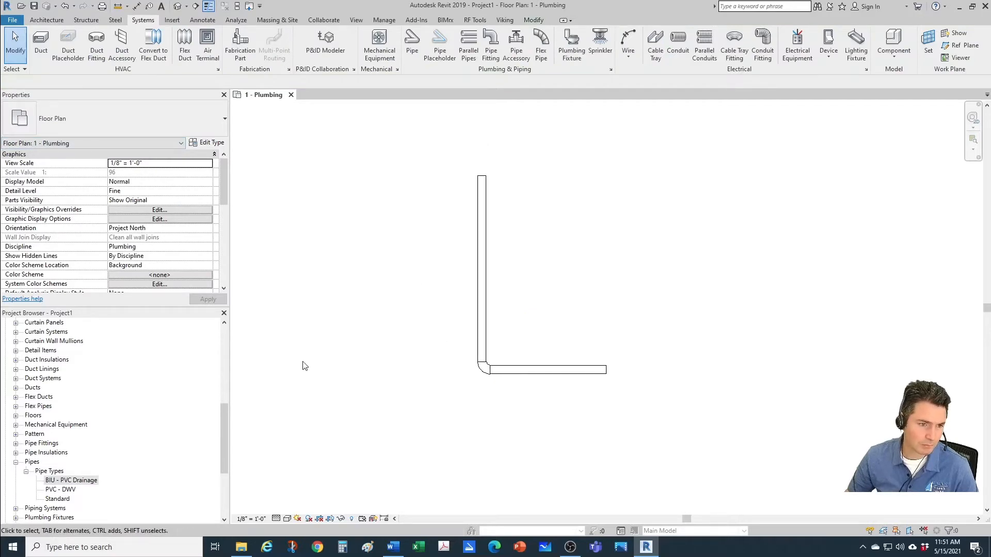
Step: Set the pipe segment in the BIU - PVC Drainage routing preferences to Polyvinyl Chloride - Rigid - Schedule 40
right_click(94, 485)
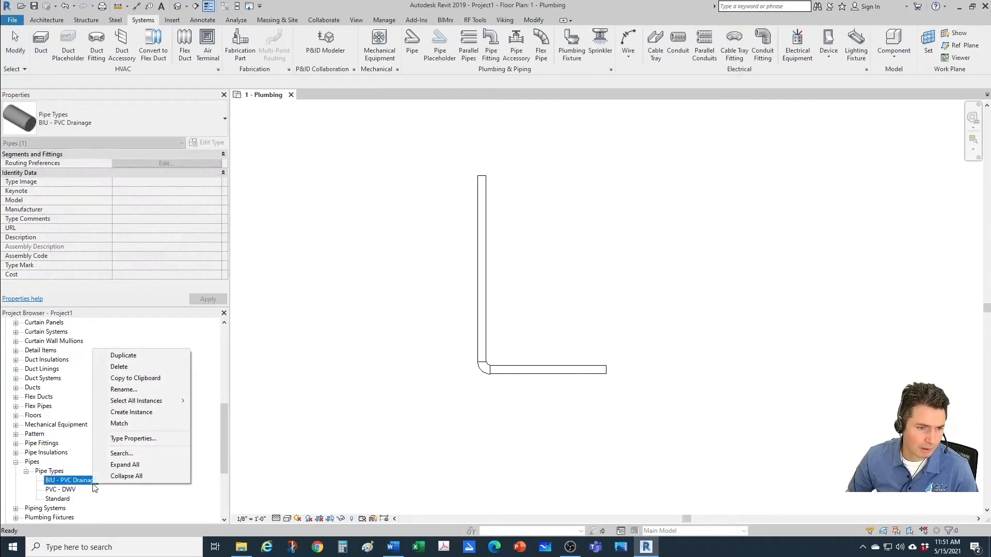
left_click(133, 439)
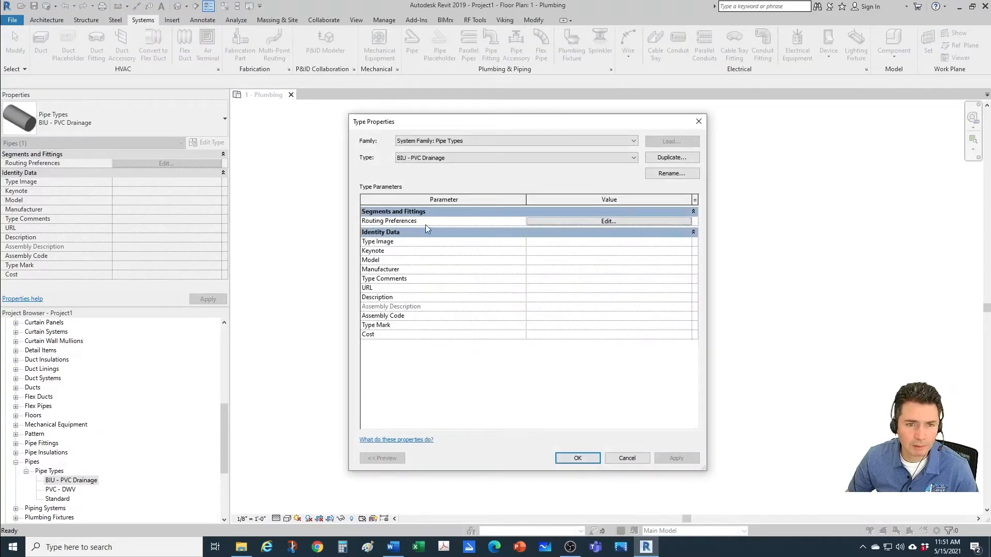
left_click(550, 220)
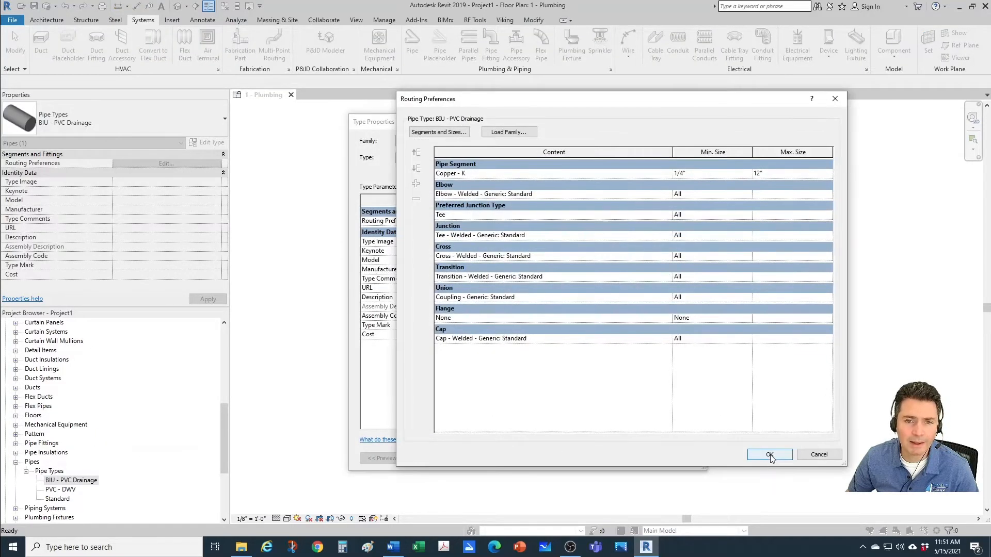
left_click(477, 175)
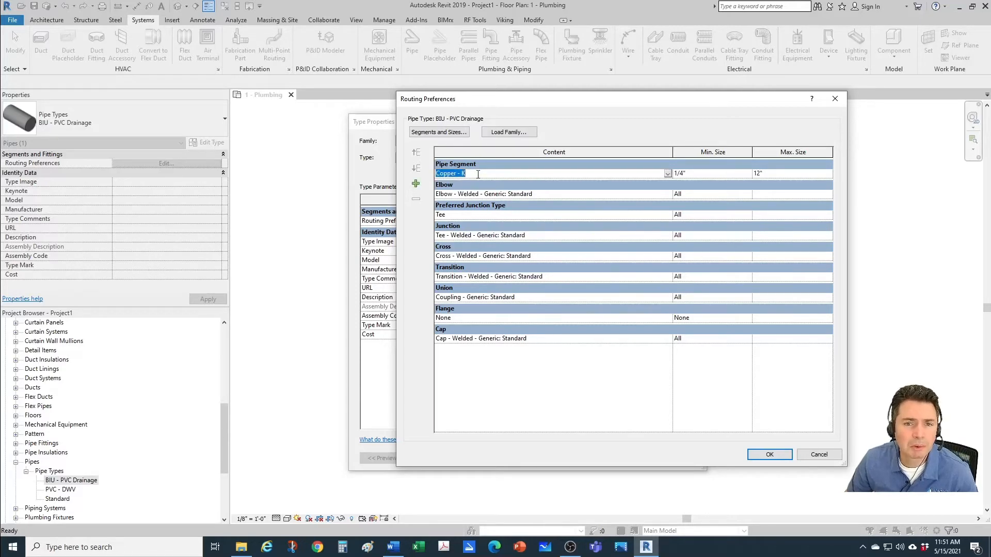
left_click(668, 173)
scroll(567, 212, "down", 3)
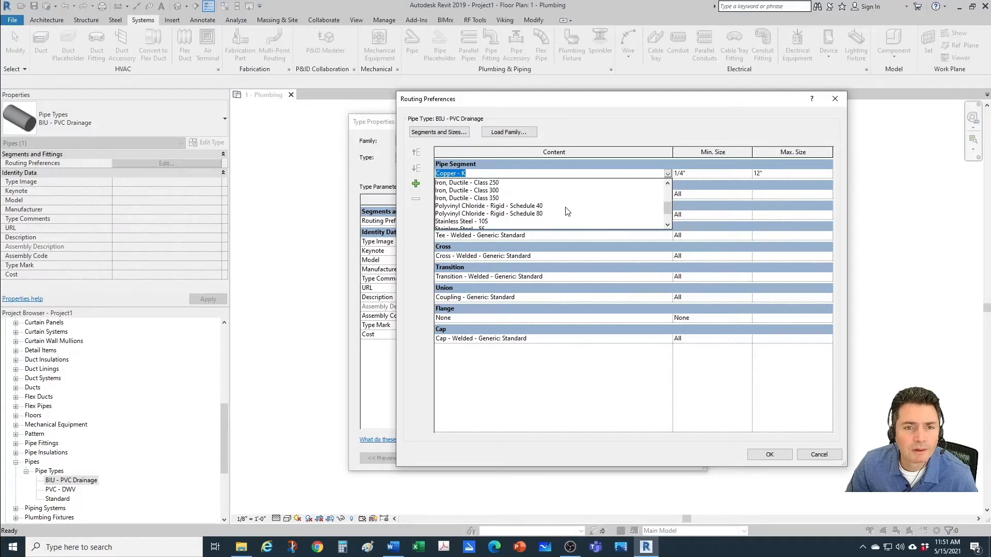
left_click(531, 207)
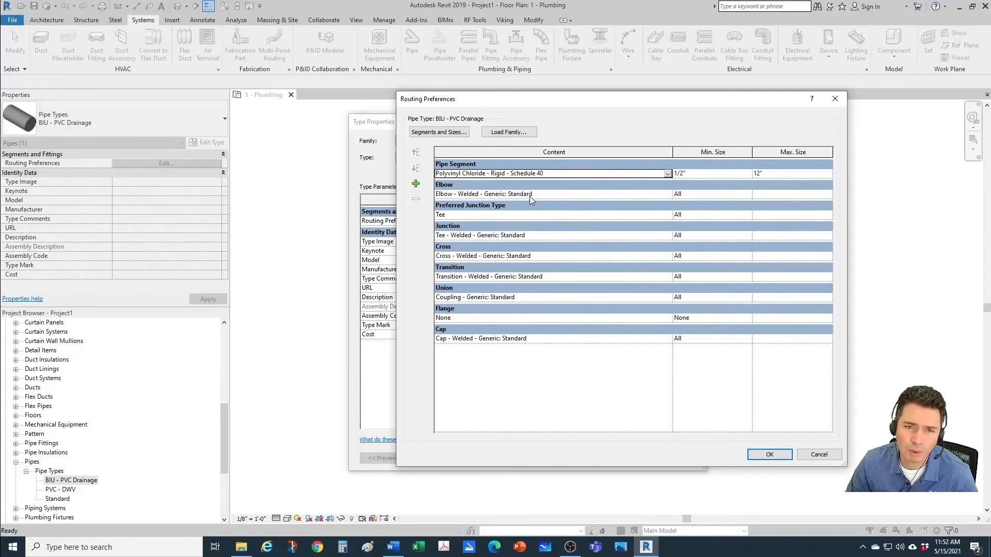
Step: Set the elbow to Bend - PVC - Sch 40 - DWV: Standard and the junction to Tee Sanitary - PVC - Sch 40 - DWV: Standard, and accept the type changes
left_click(669, 197)
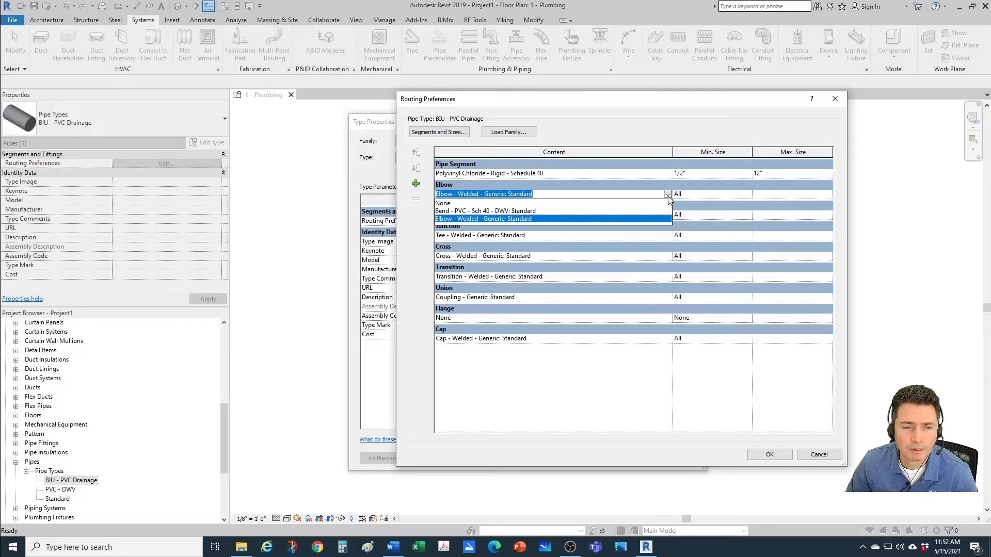
left_click(456, 212)
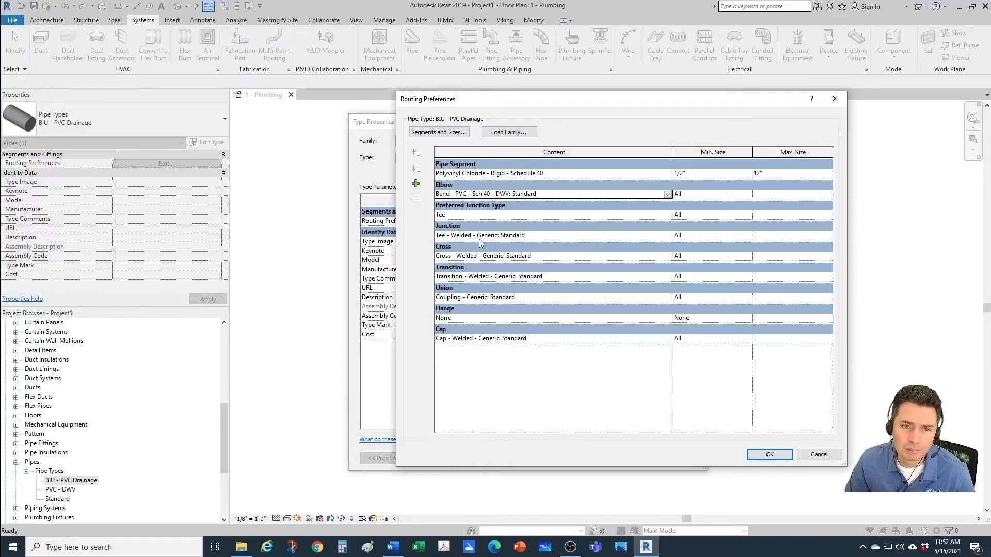
left_click(591, 234)
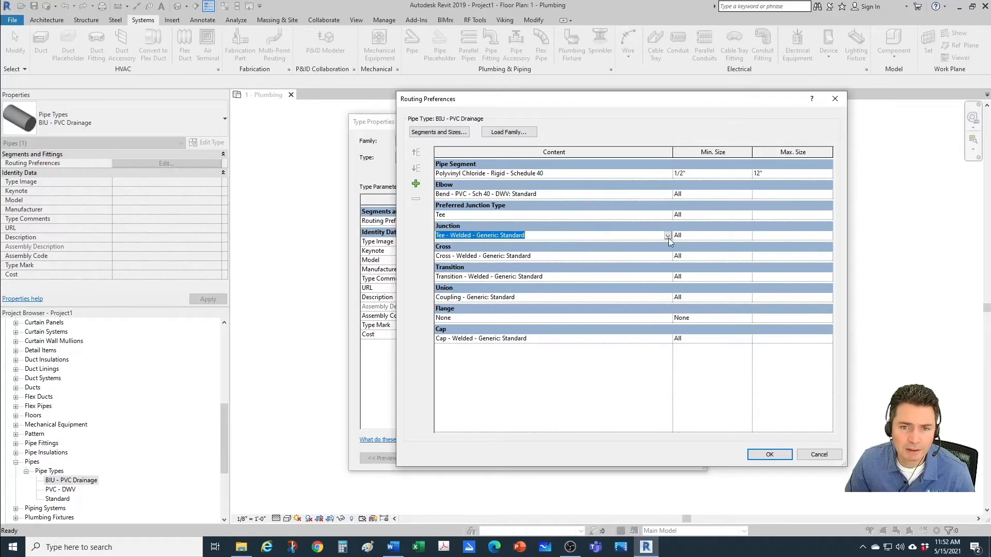
left_click(667, 236)
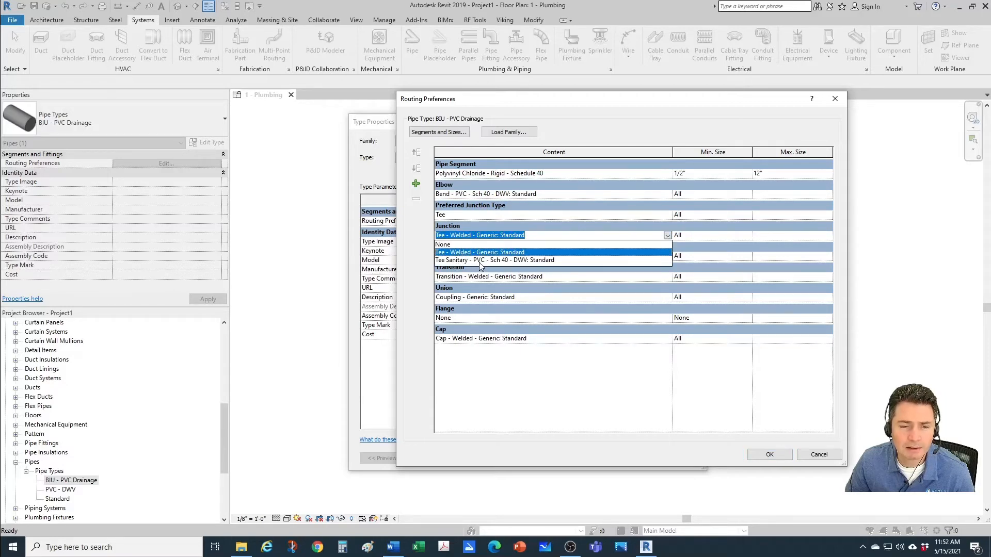
left_click(522, 260)
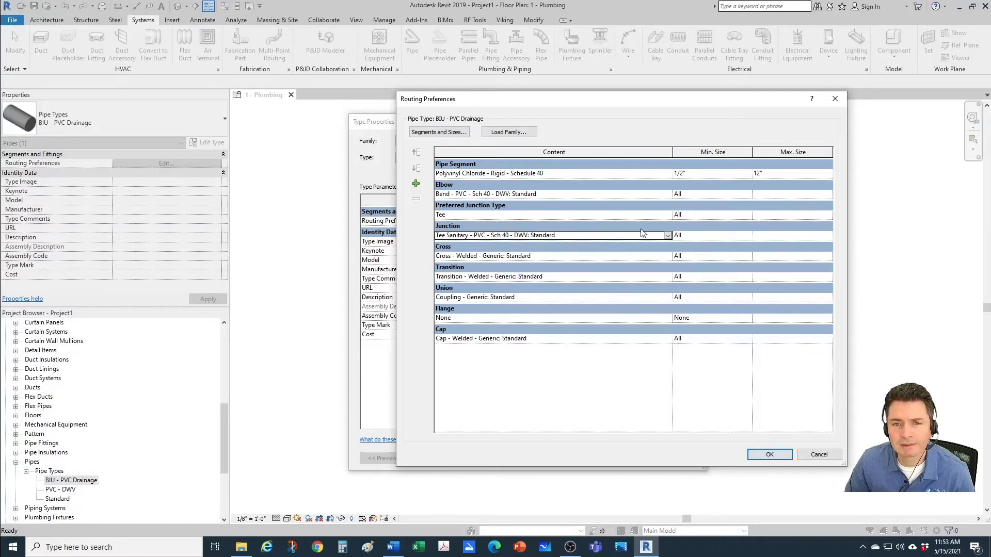
left_click(770, 455)
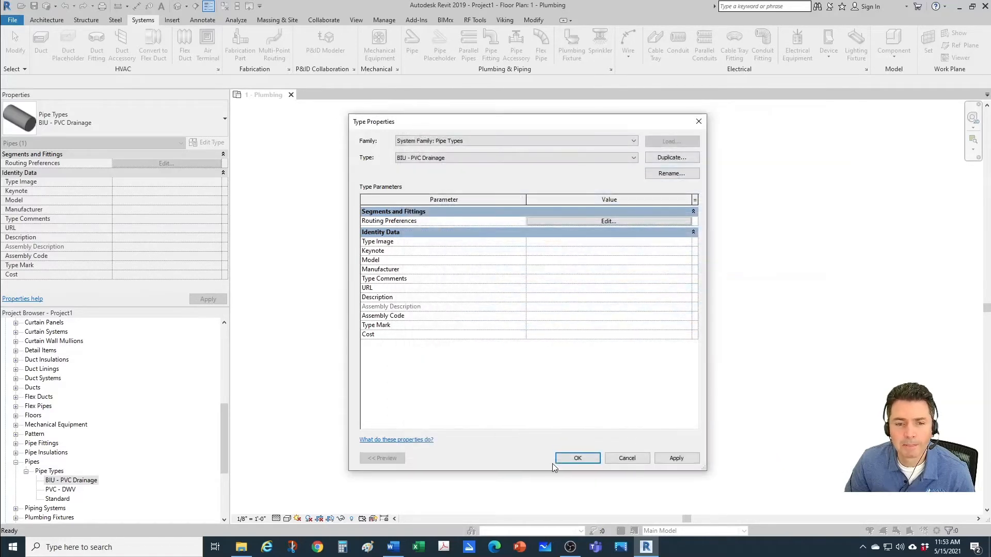
left_click(572, 458)
key("Escape")
Step: Draw a second L-shaped run of 4" BIU - PVC Drainage pipe beside the first one, going down and then right, at a 10' 0" offset
scroll(578, 369, "down", 1)
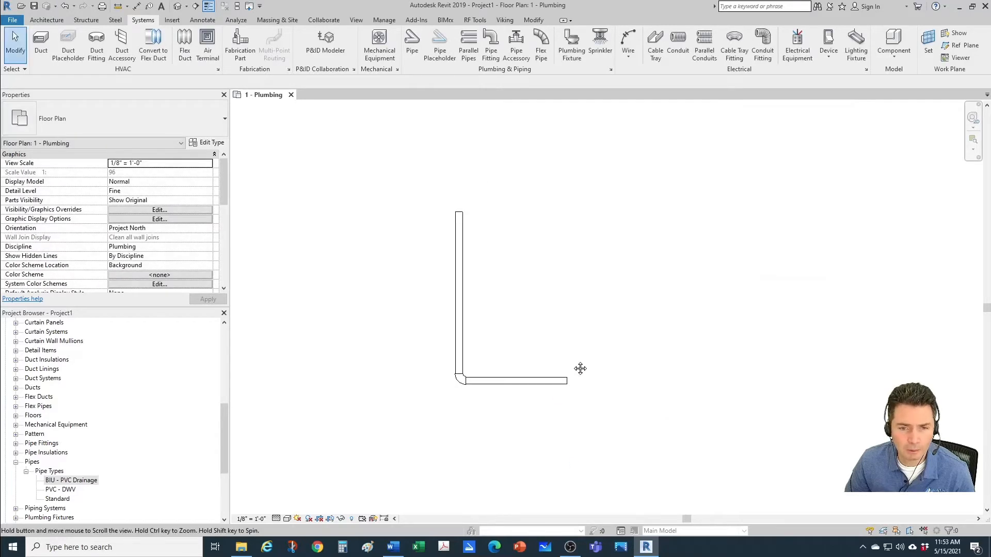
key("p")
key("i")
scroll(612, 360, "up", 1)
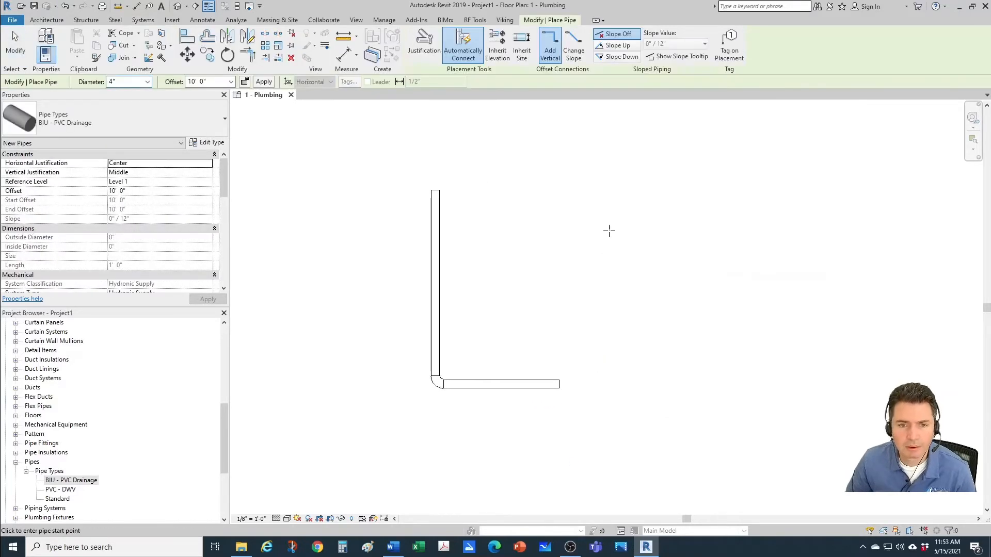
left_click(609, 209)
left_click(608, 341)
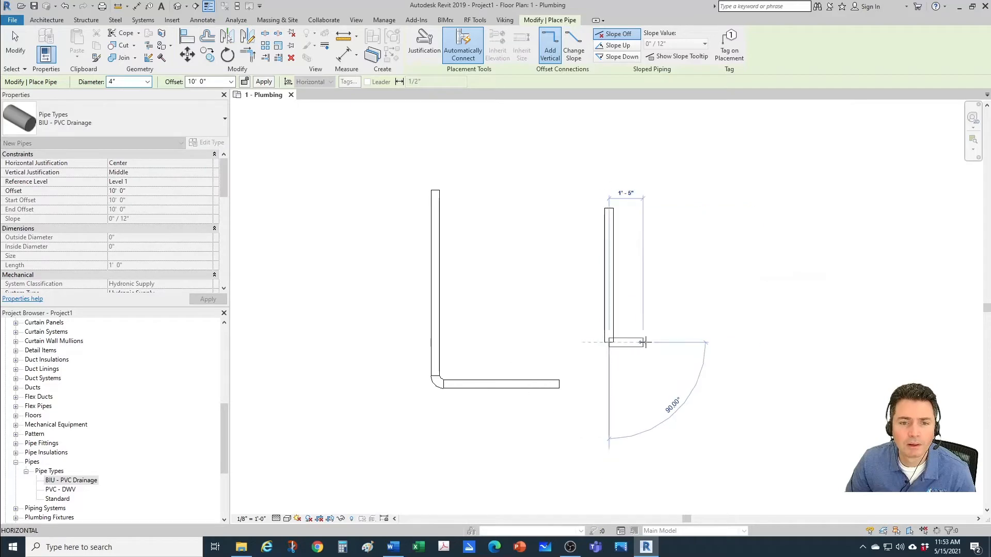
left_click(689, 342)
key("Escape")
key("Escape")
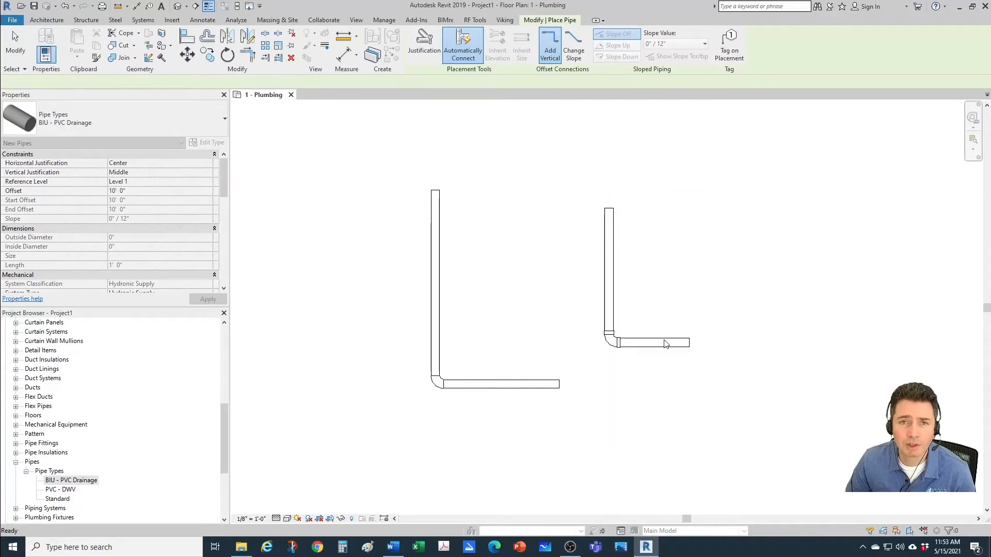
Step: Inspect which fitting type was used for the elbow of the second pipe run
scroll(612, 350, "up", 3)
left_click(613, 346)
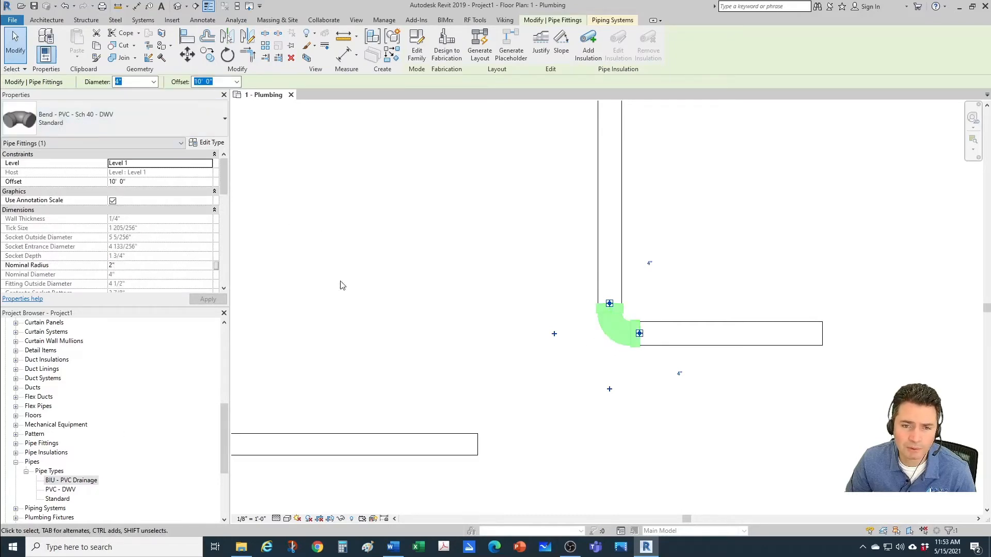
left_click(776, 424)
scroll(689, 406, "down", 3)
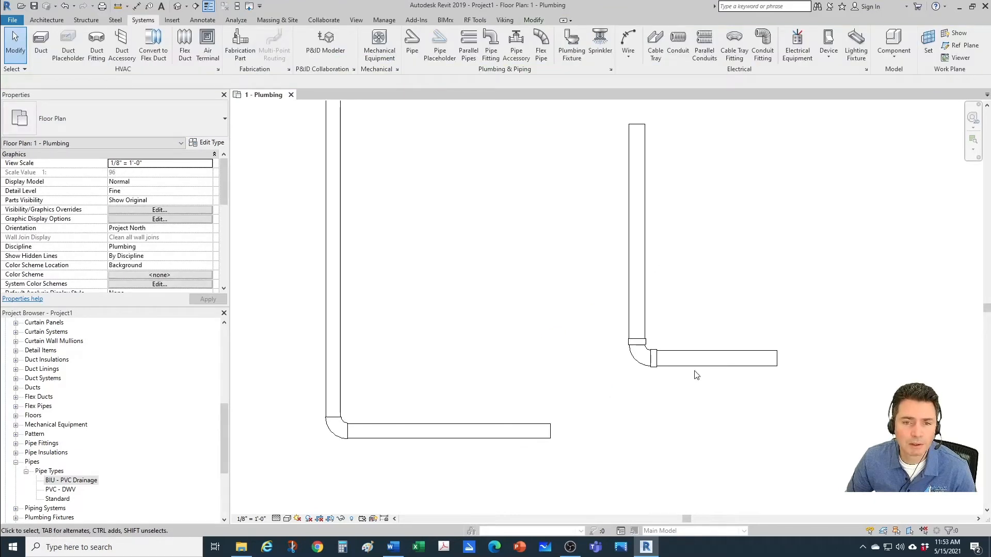
Step: Draw a 4" BIU - PVC Drainage branch about 1' 10" long to the right from the vertical leg of the second run
middle_click_drag(707, 324, 658, 375)
scroll(658, 355, "up", 1)
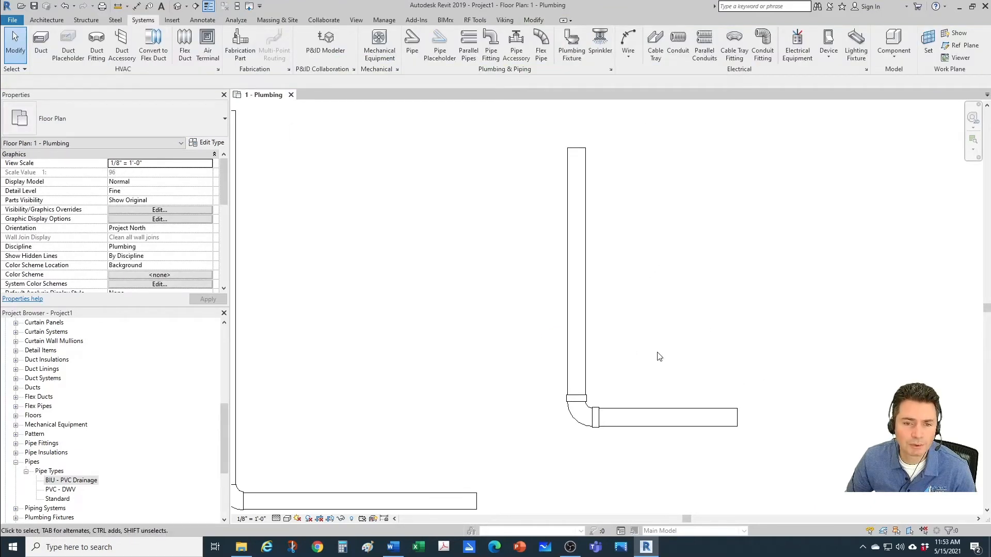
left_click(662, 411)
key("s")
scroll(642, 299, "up", 1)
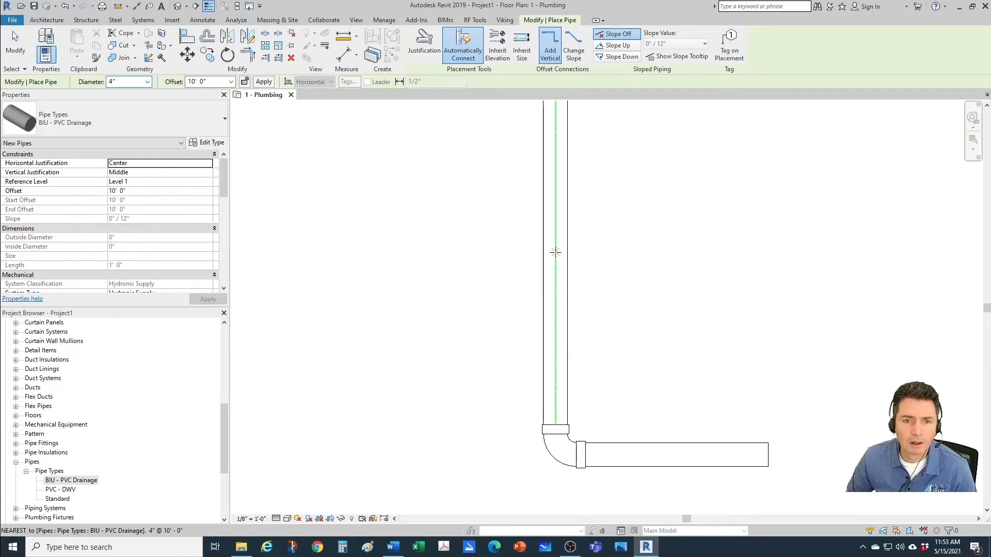
left_click(556, 251)
left_click(704, 252)
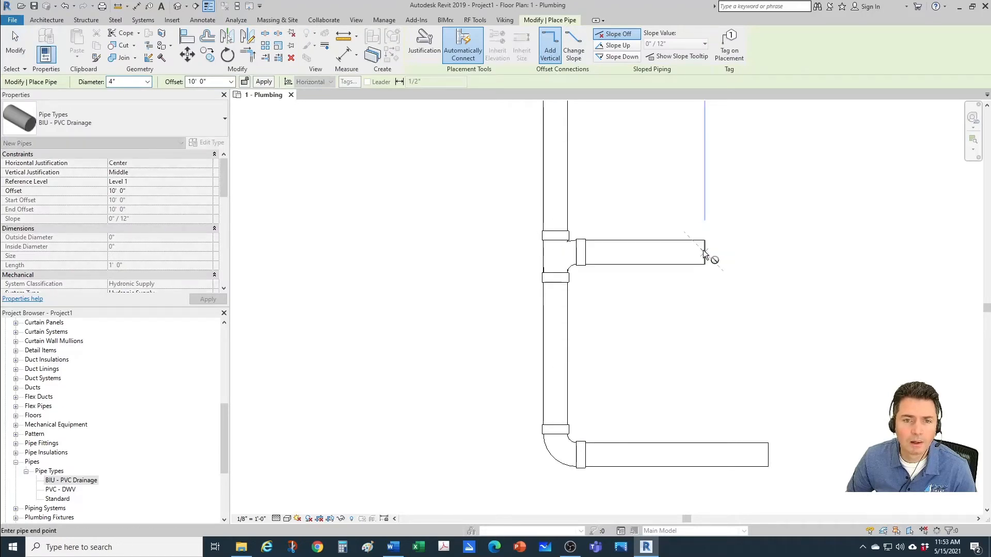
key("Escape")
key("Escape")
Step: Inspect which fitting type was used for the tee joining the 4" branch to the vertical pipe
middle_click_drag(617, 277, 619, 336)
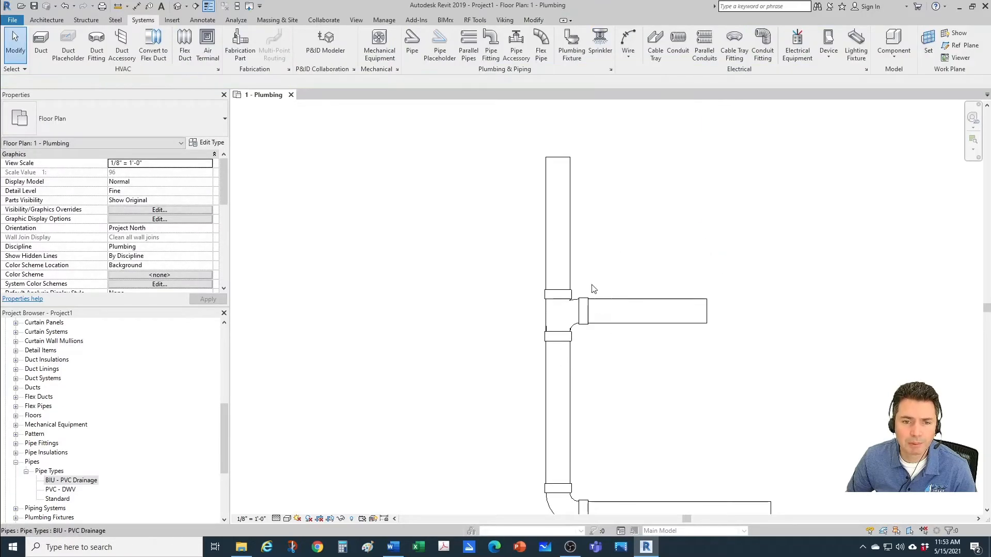
scroll(563, 355, "up", 1)
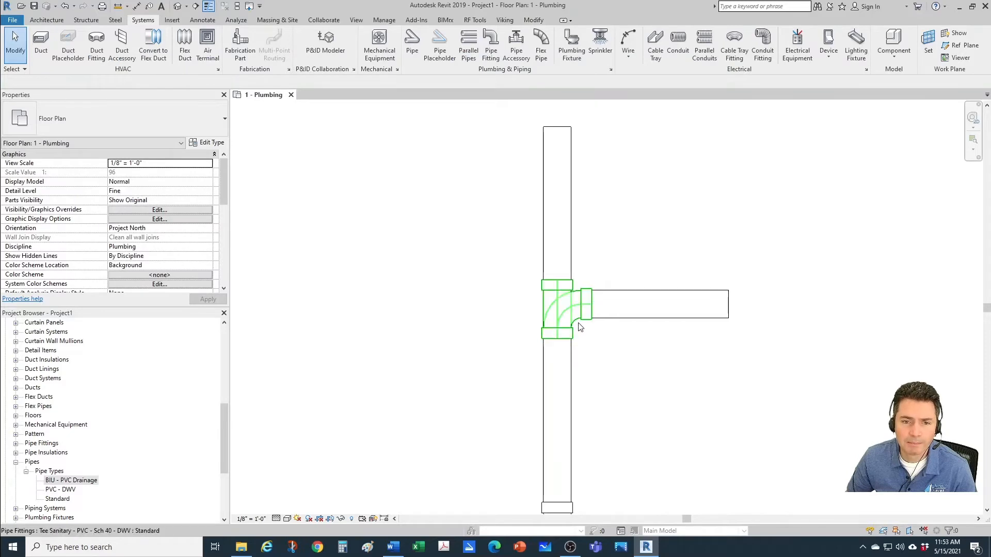
left_click(580, 327)
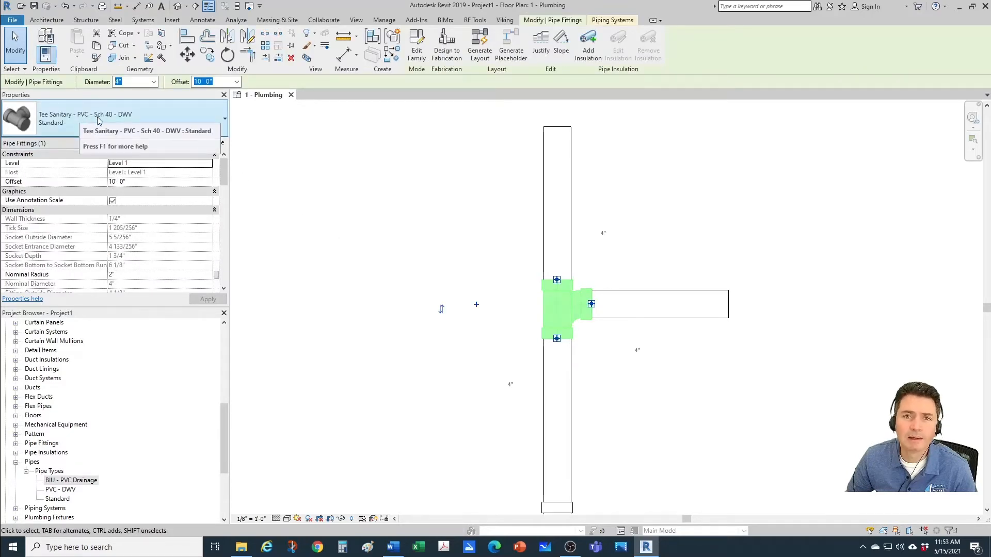
left_click(490, 296)
scroll(488, 298, "down", 2)
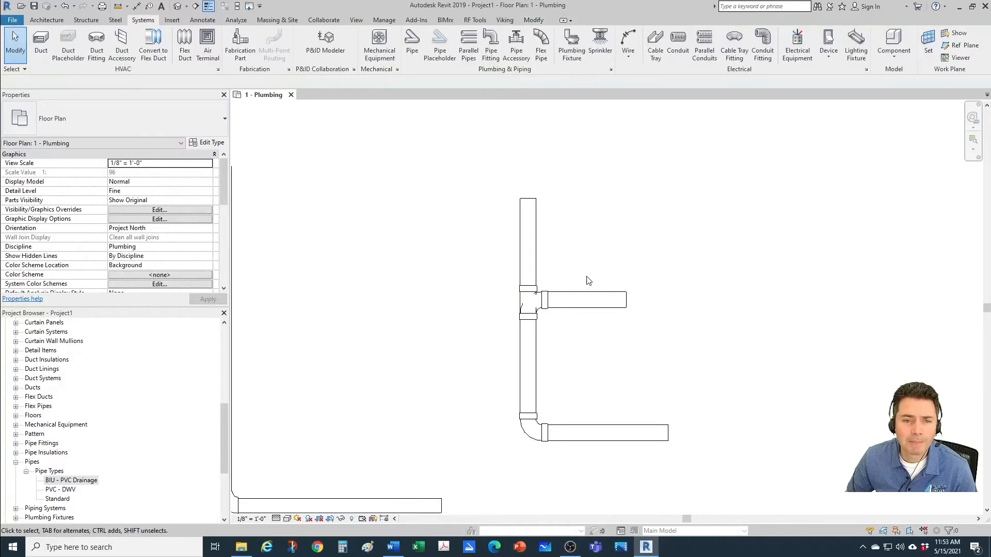
Step: Stretch the vertical pipe above the tee upward to a length of about 4' 11"
middle_click_drag(587, 281, 567, 371)
scroll(504, 290, "up", 1)
left_click(500, 295)
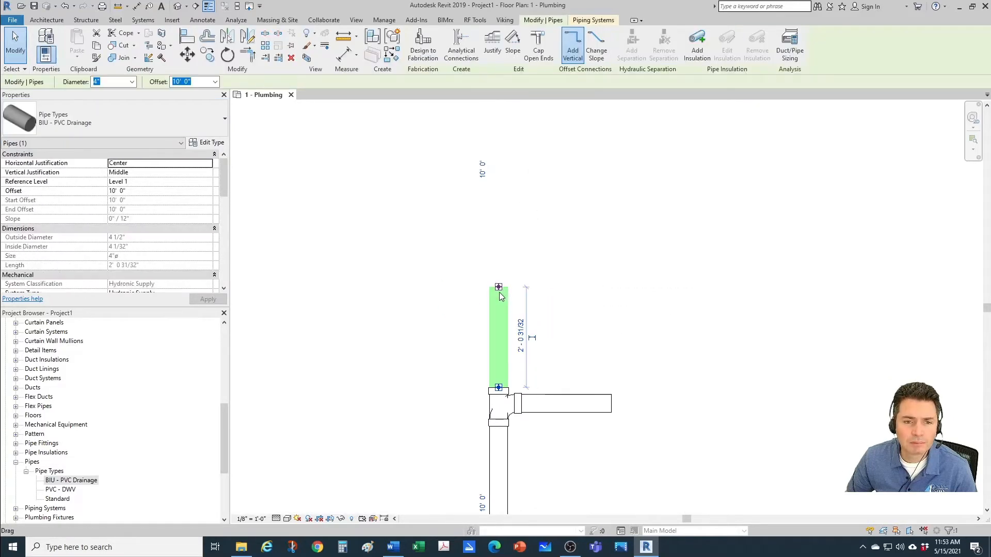
left_click_drag(497, 286, 495, 149)
key("Escape")
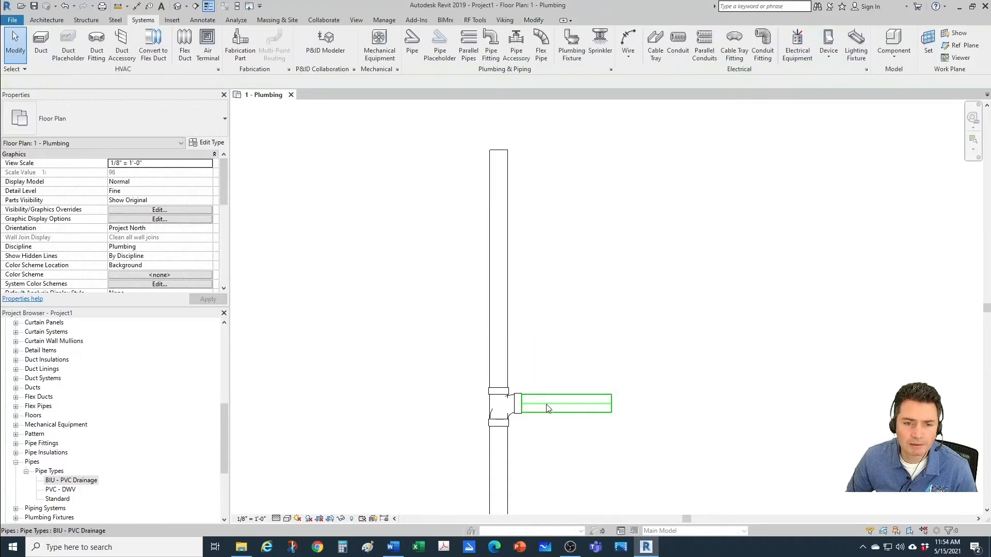
left_click(548, 407)
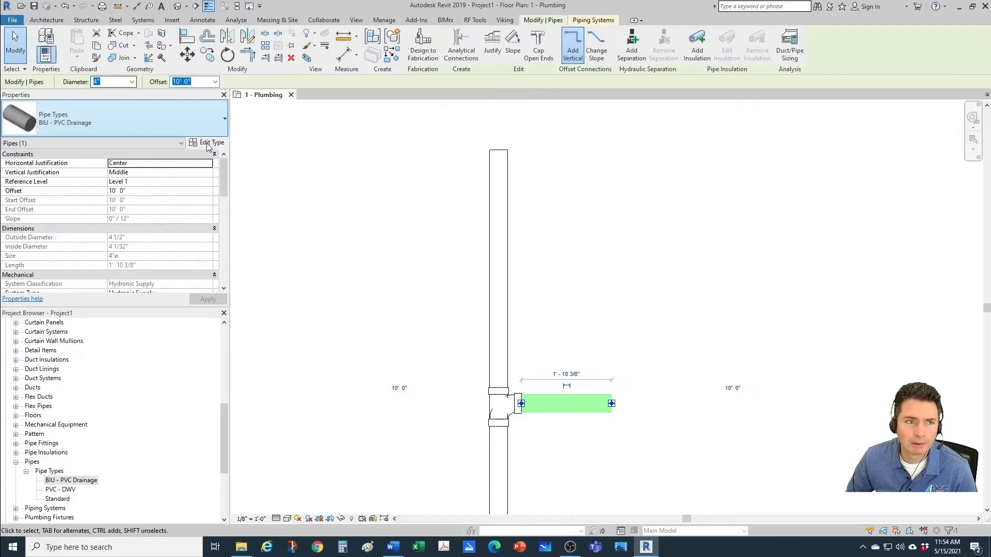
key("Escape")
left_click(494, 300)
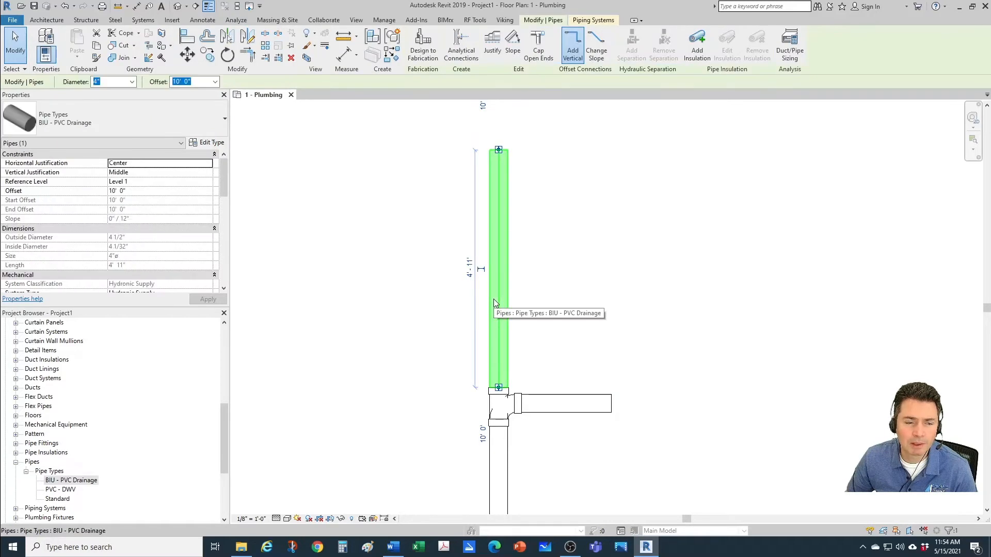
left_click(116, 81)
key("Escape")
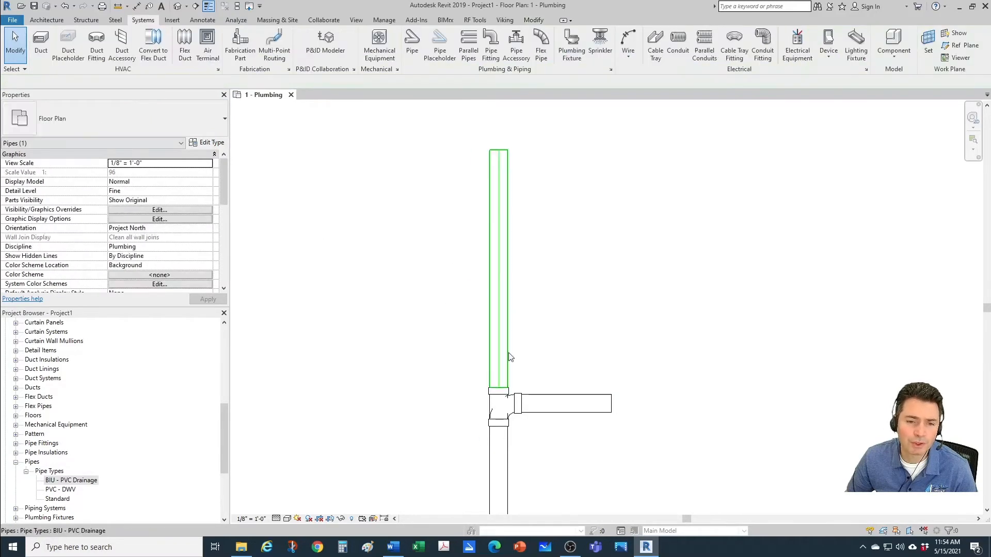
Step: Draw a 3" BIU - PVC Drainage branch from the right into the 4" vertical pipe, above the existing 4" branch
left_click(584, 403)
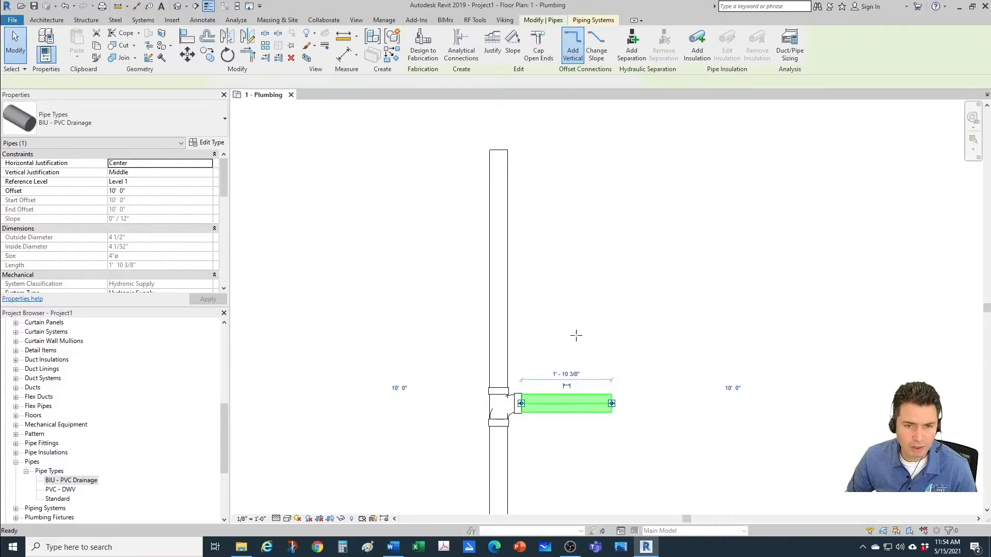
key("c")
key("s")
scroll(573, 293, "up", 1)
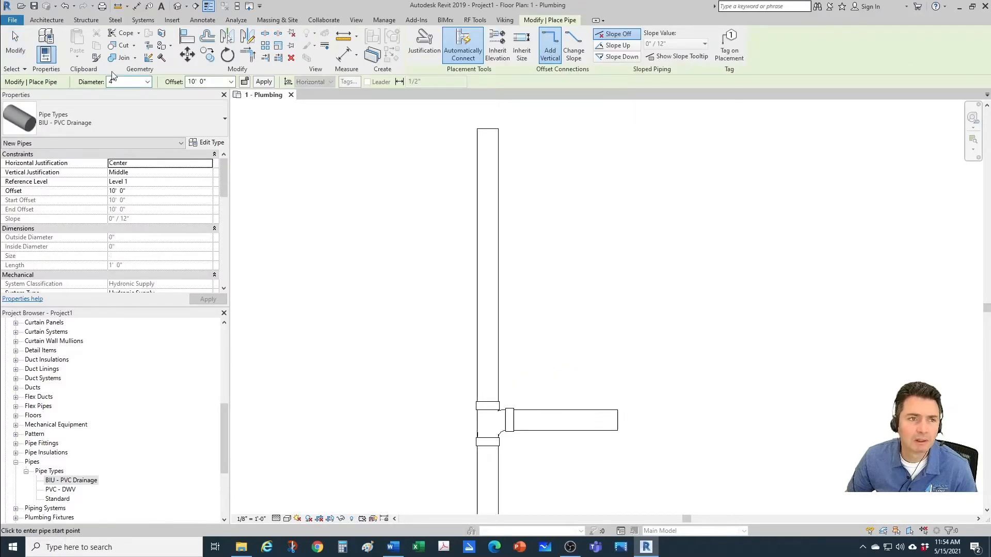
left_click(147, 81)
left_click(138, 147)
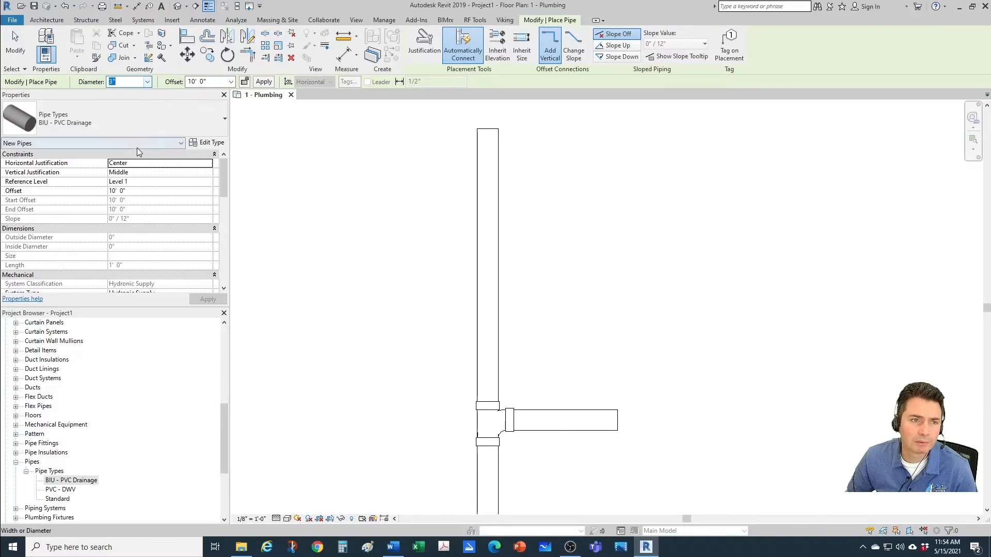
left_click(599, 282)
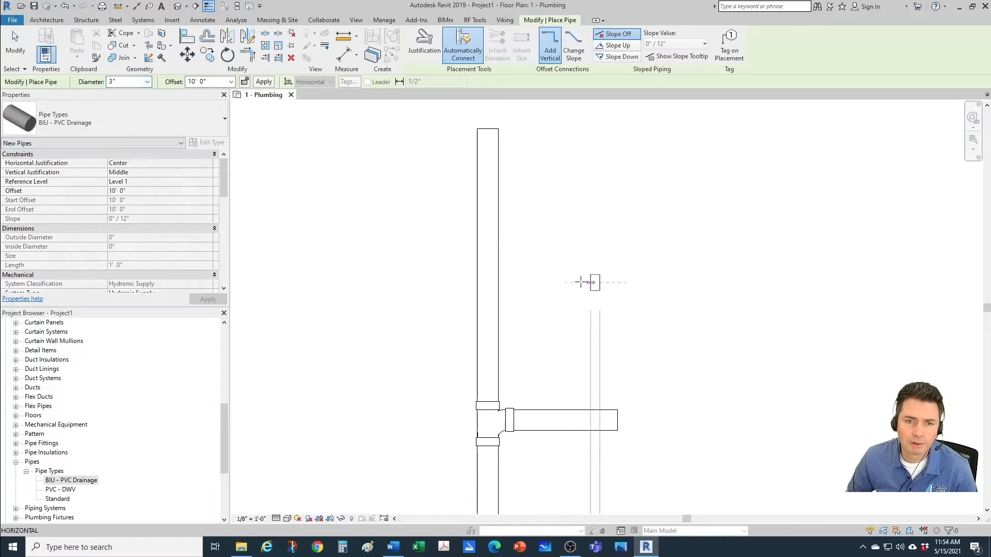
left_click(489, 283)
key("Escape")
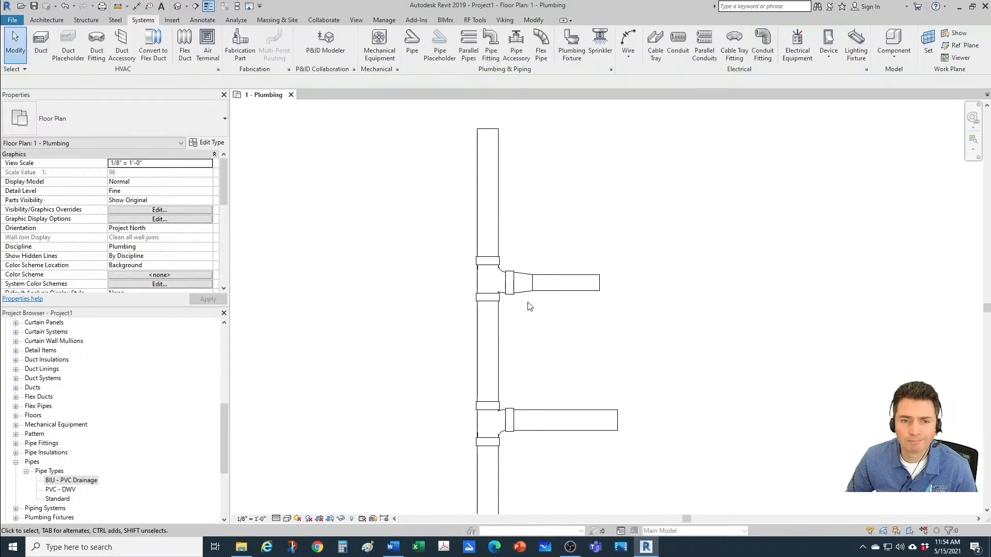
Step: Inspect which fitting type was used for the transition between the upper tee and the 3" branch
scroll(524, 305, "up", 1)
scroll(517, 342, "up", 1)
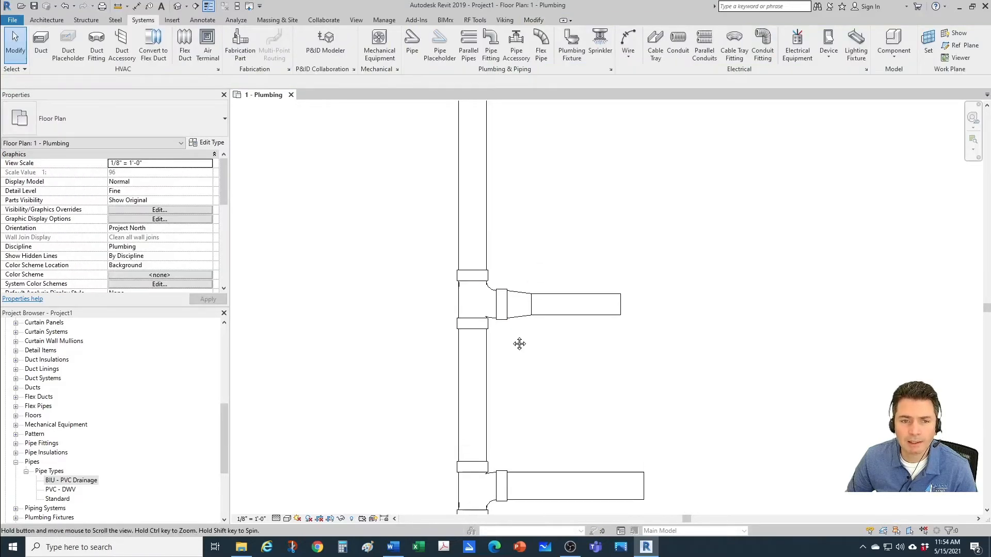
scroll(512, 322, "down", 1)
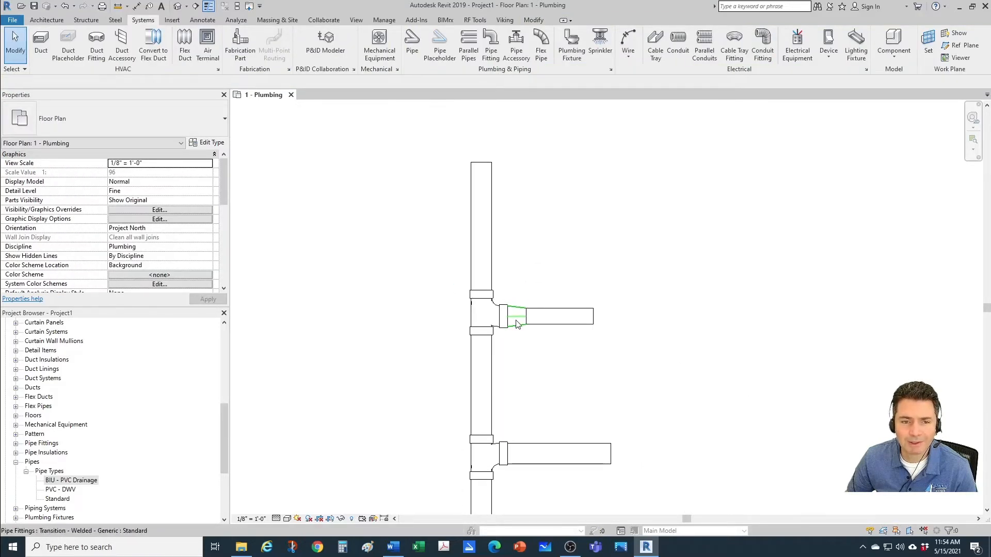
scroll(539, 309, "up", 1)
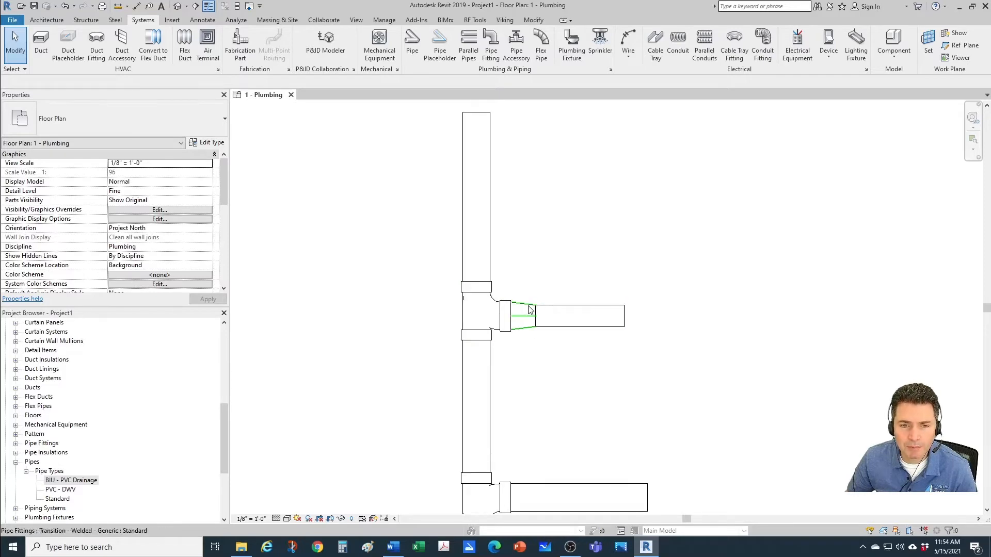
left_click(524, 305)
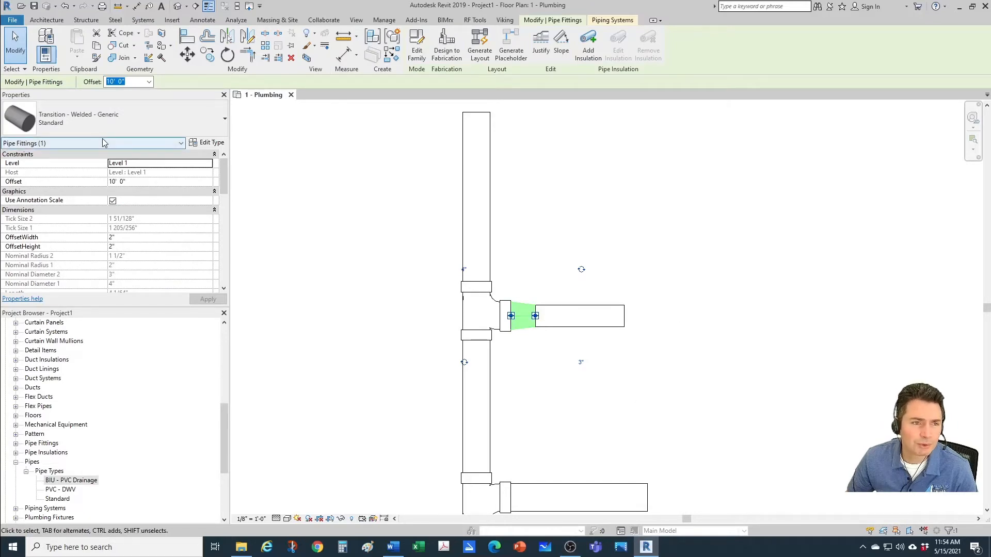
left_click(379, 263)
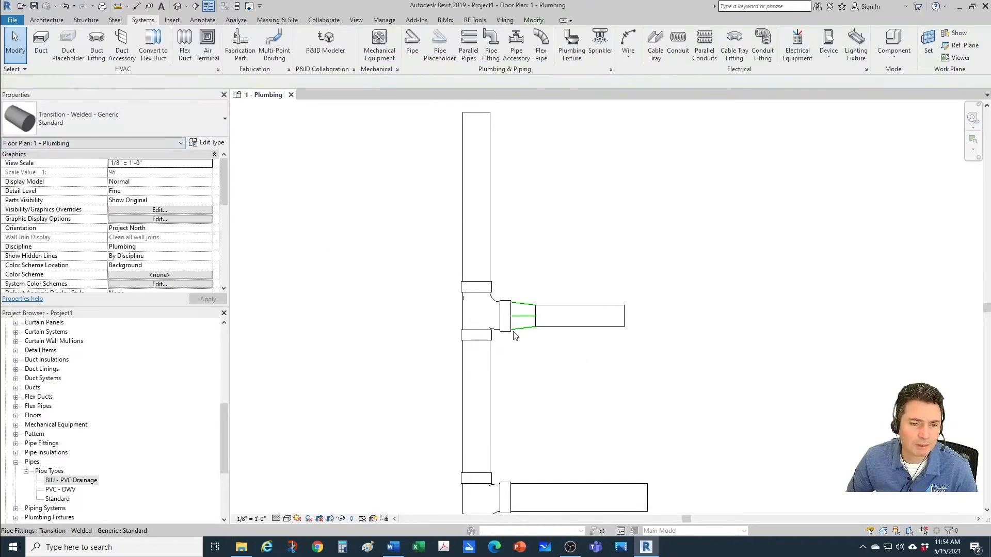
Step: Set the transition in the BIU - PVC Drainage routing preferences to Reducer - PVC - Sch 40 - DWV: Standard and accept the type changes
right_click(90, 482)
left_click(120, 433)
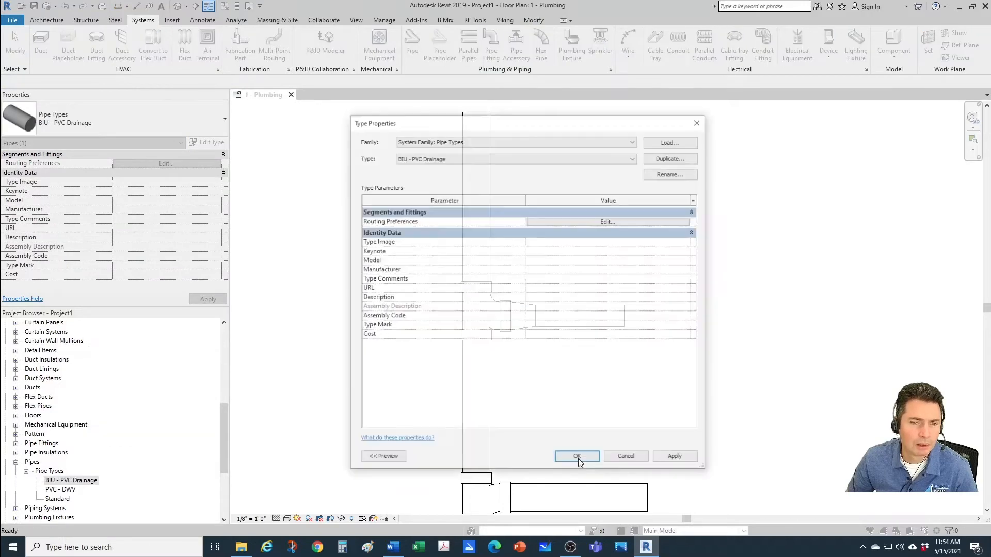
left_click(563, 220)
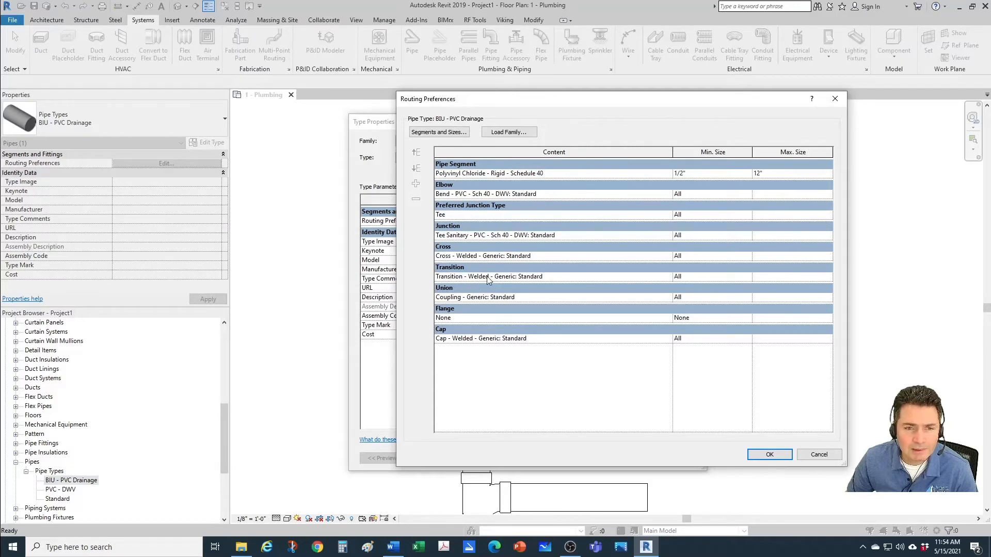
left_click(669, 277)
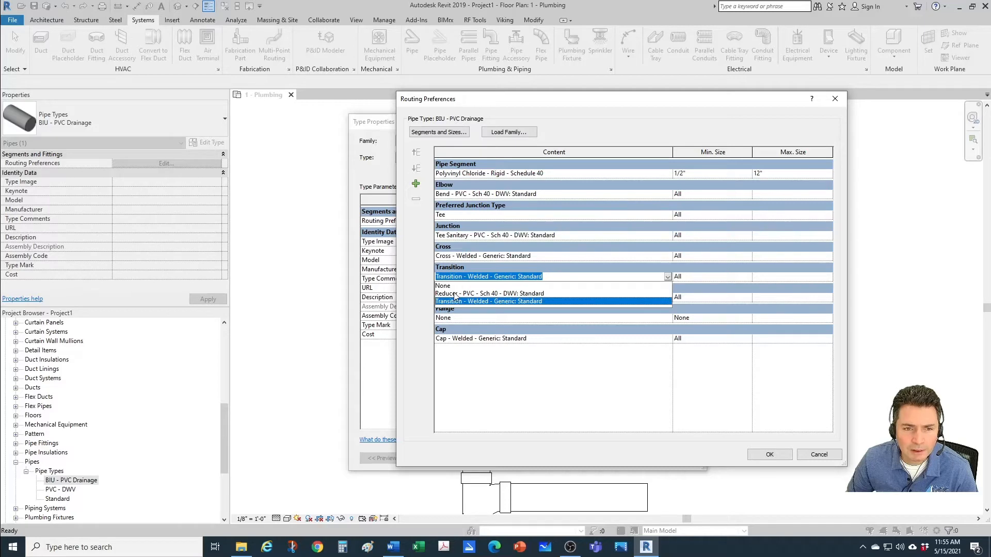
left_click(477, 293)
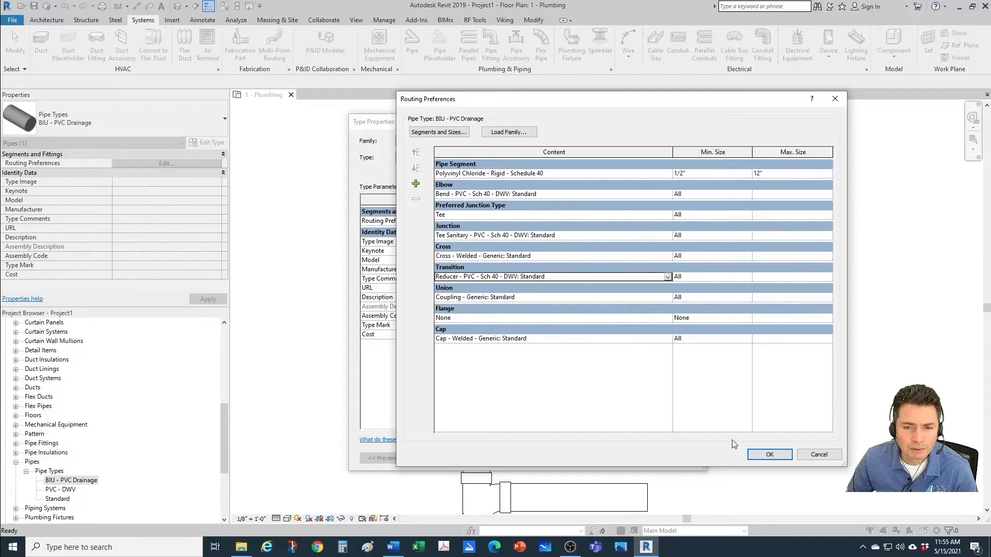
left_click(759, 457)
left_click(578, 458)
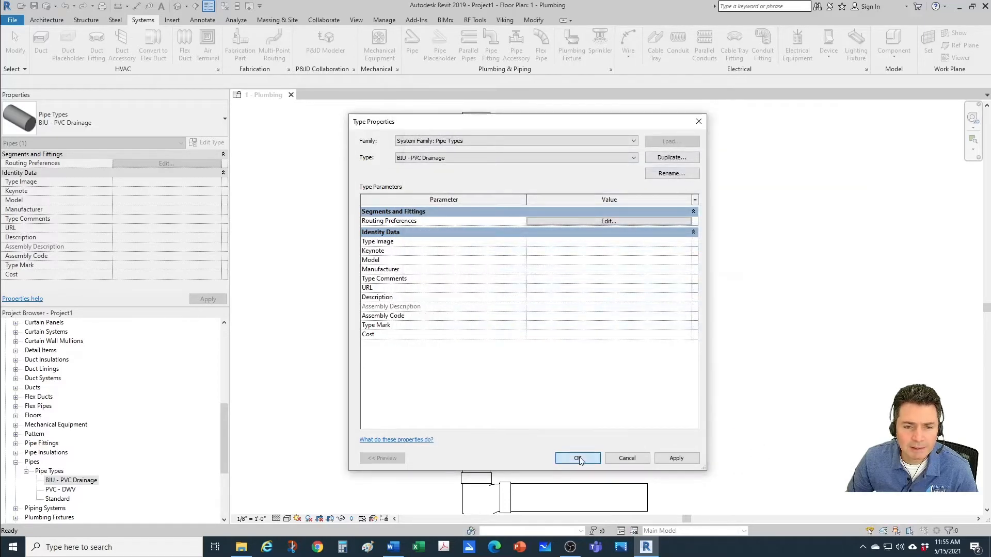
Step: Inspect the sanitary tee where the 3" branch joins the 4" vertical pipe
left_click(767, 420)
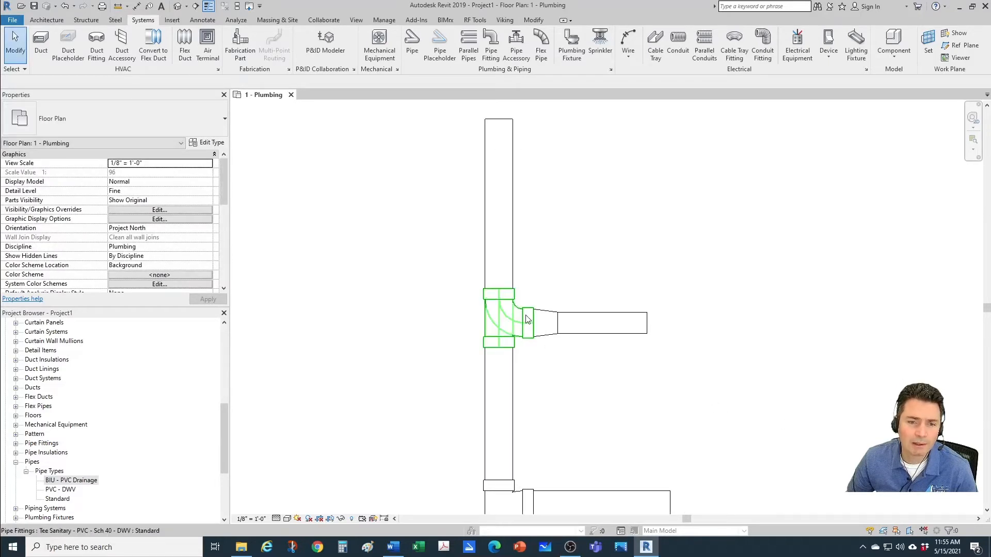
left_click(526, 322)
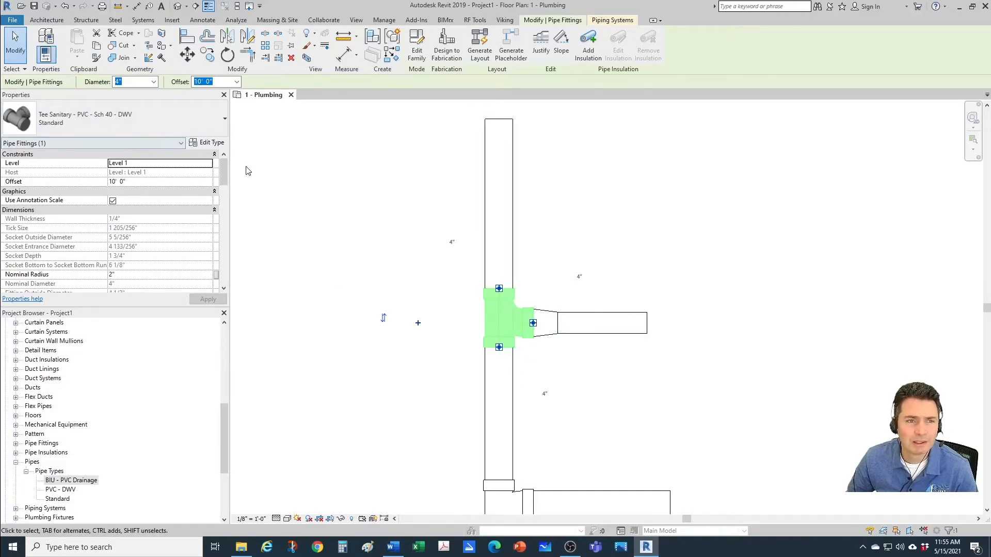
left_click(387, 318)
left_click(461, 311)
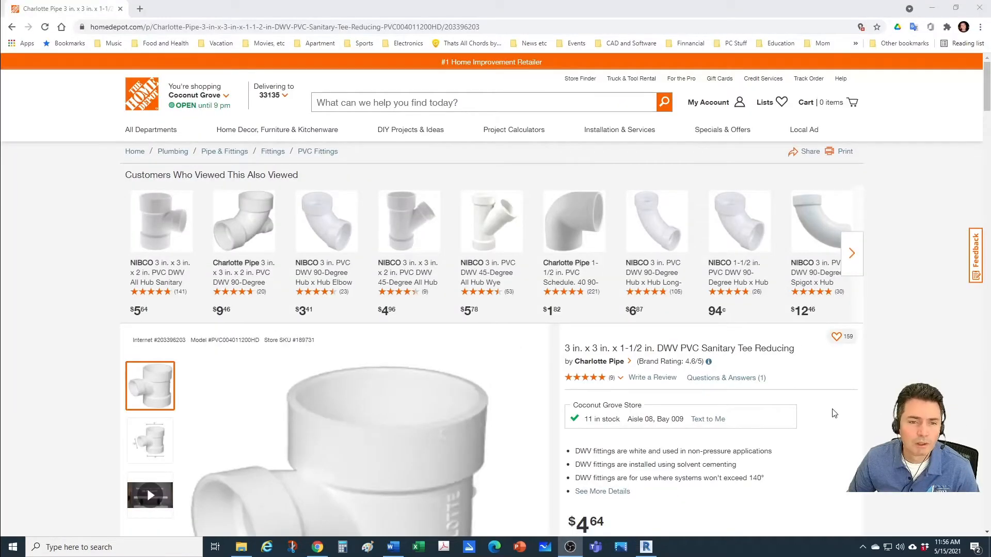
Step: Examine the 3 in. x 3 in. x 1-1/2 in. DWV PVC Sanitary Tee Reducing on the Home Depot product page, and return to Revit
scroll(564, 388, "down", 2)
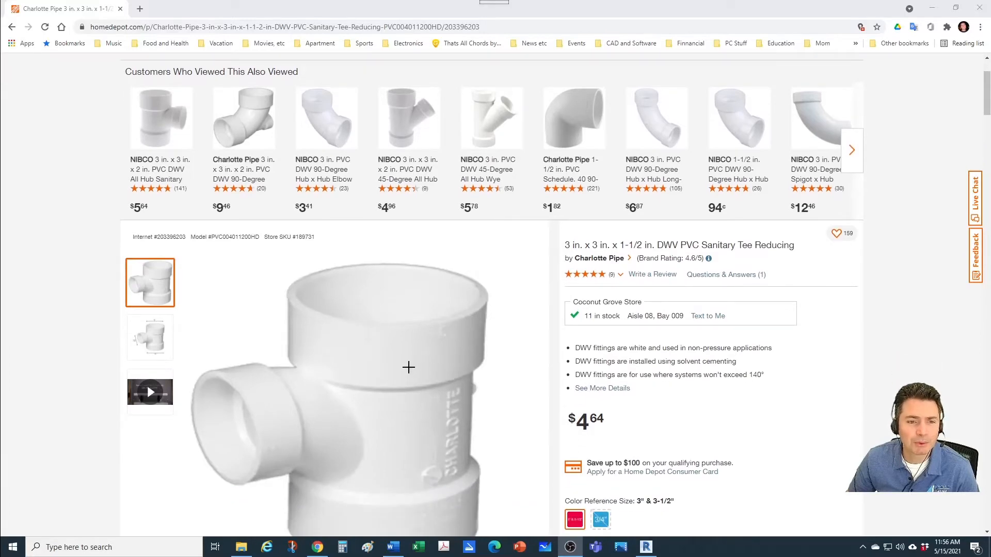
scroll(408, 367, "down", 1)
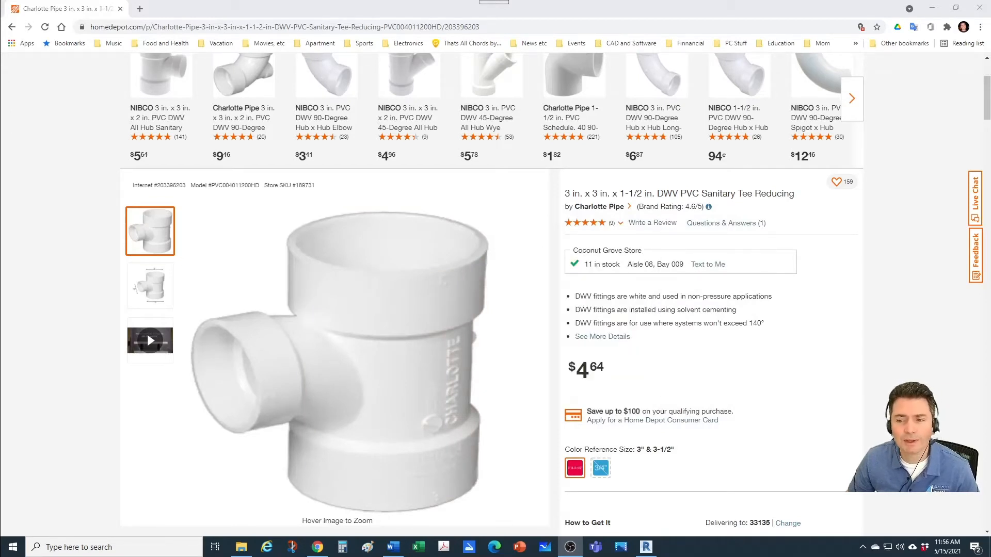
key("alt+Tab")
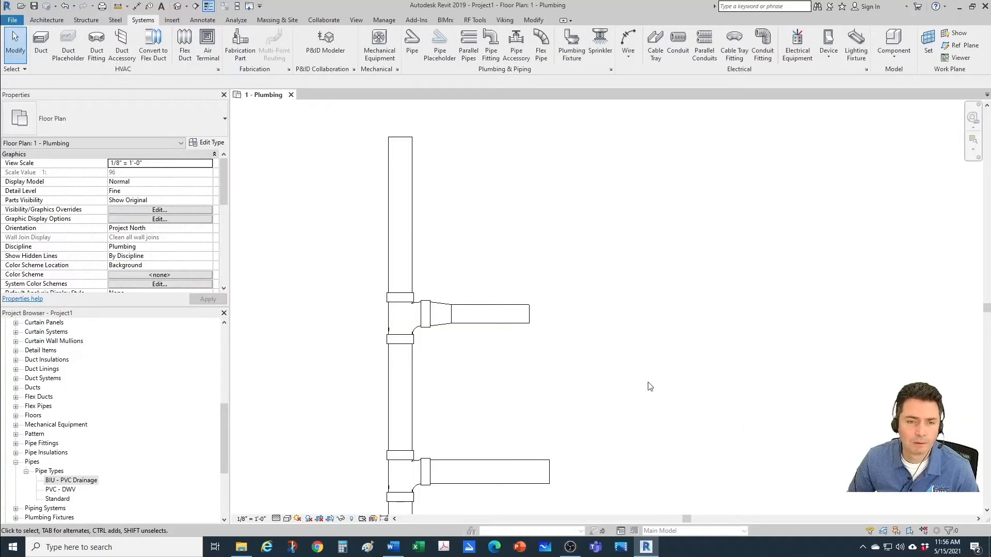
Step: Delete the upper 3" branch with its tee and fittings, and stretch the remaining vertical pipe upward to a length of 4' 0"
left_click_drag(362, 158, 626, 358)
key("Delete")
scroll(449, 369, "up", 1)
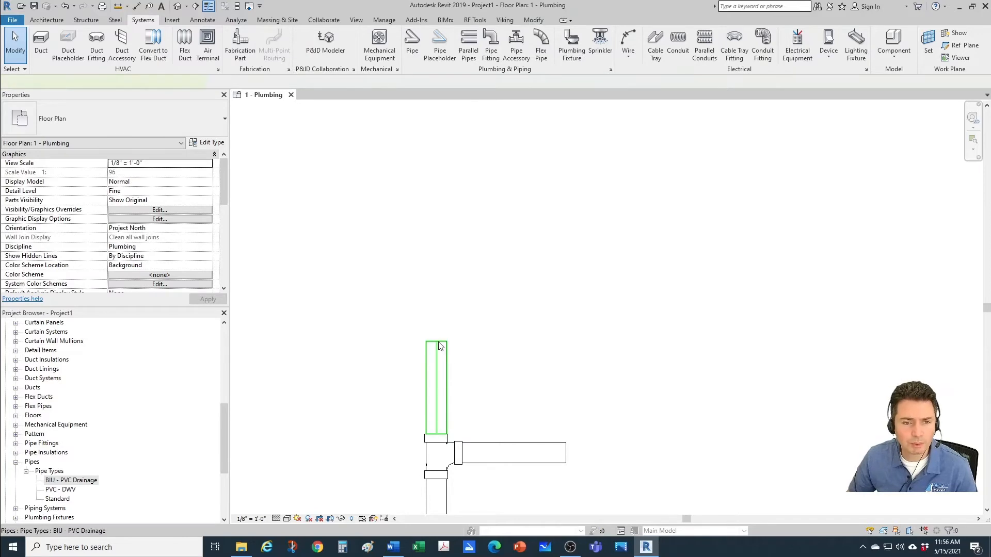
left_click(439, 343)
left_click_drag(436, 341, 437, 212)
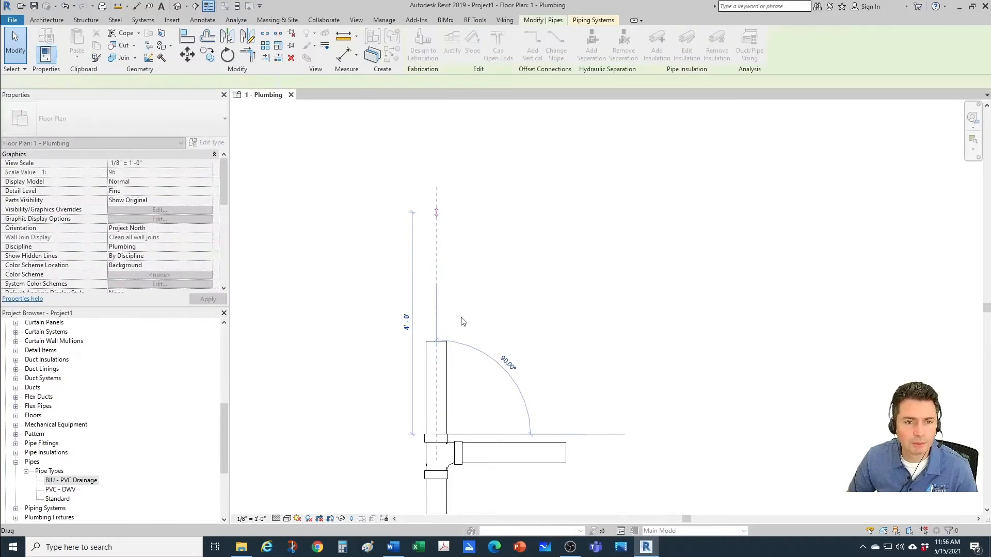
key("Escape")
left_click(448, 311)
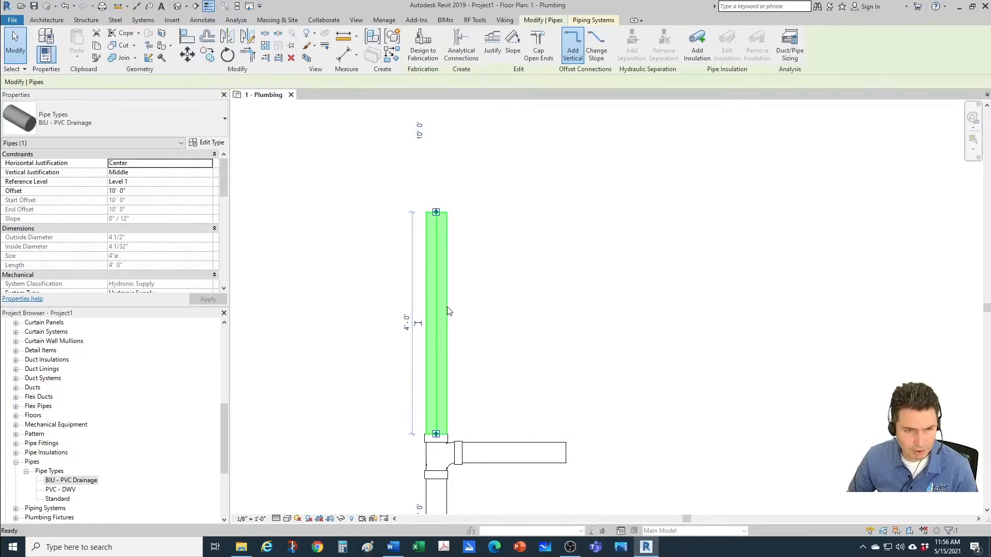
Step: Draw a 3" BIU - PVC Drainage branch from the right into the stretched 4" vertical pipe, above the existing 4" branch
key("c")
key("s")
left_click(148, 82)
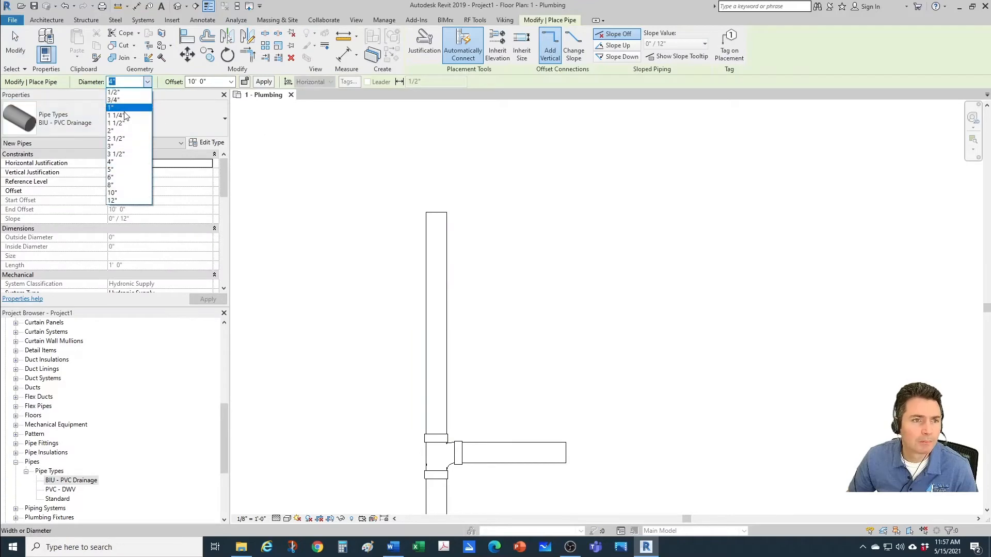
left_click(124, 149)
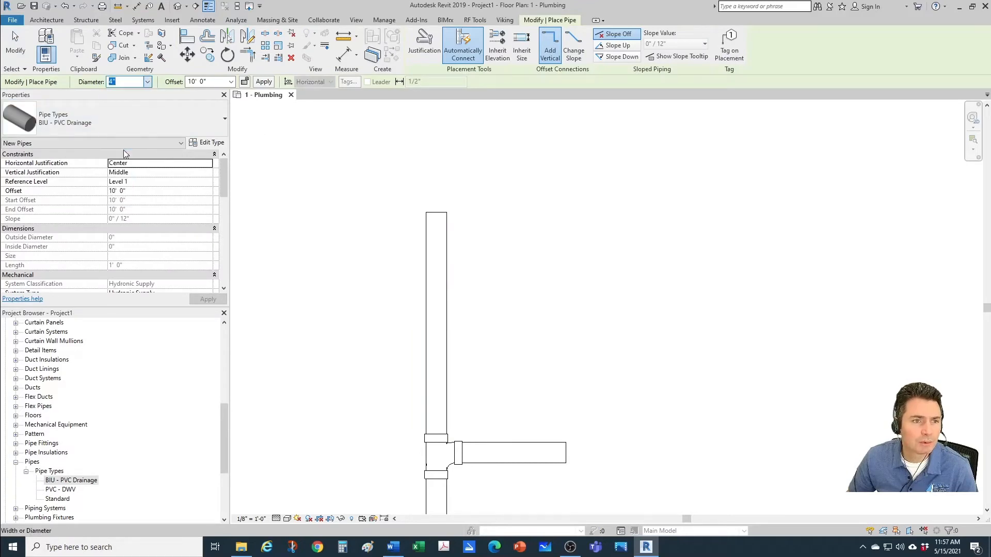
left_click(542, 319)
scroll(517, 321, "up", 1)
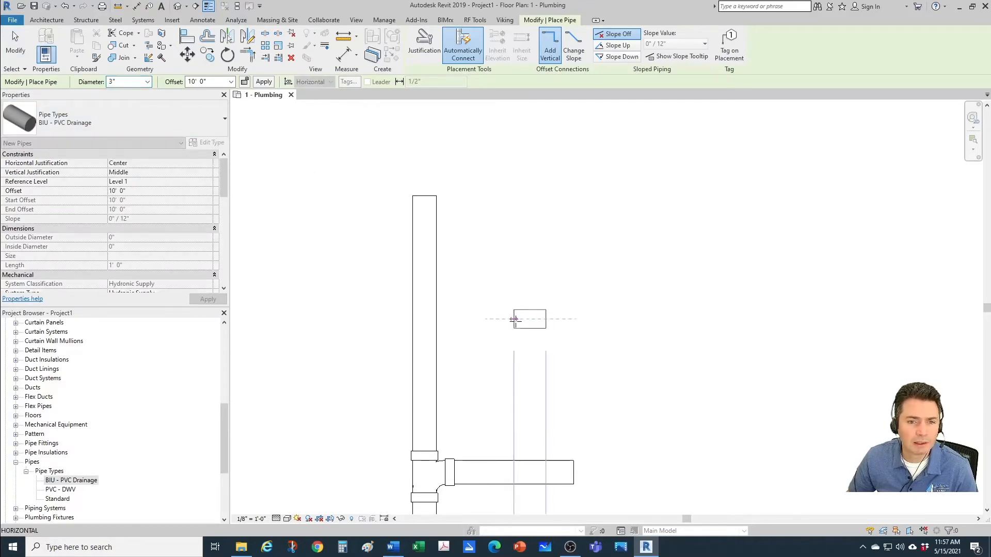
left_click(426, 319)
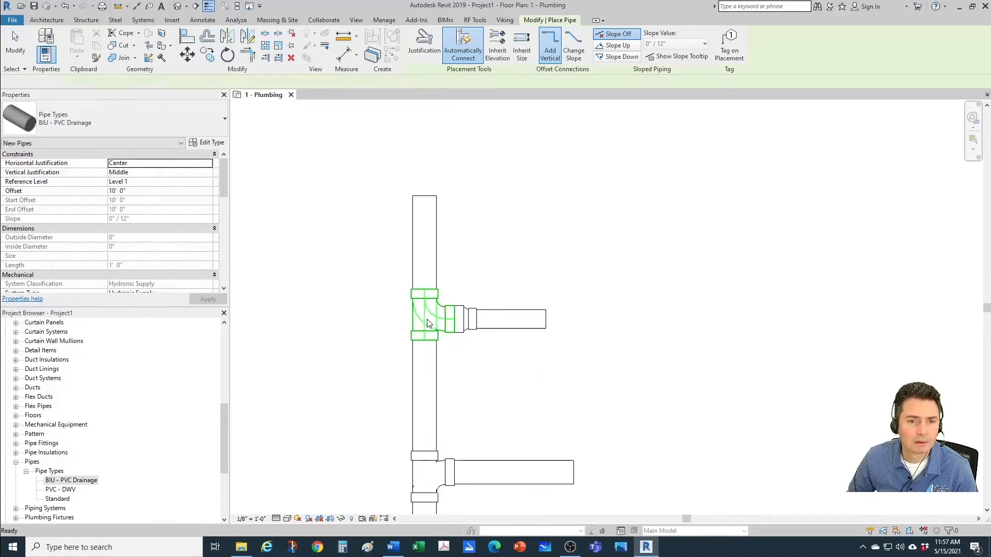
key("Escape")
key("Escape")
Step: Inspect the reducer fitting placed between the upper tee and the 3" branch
scroll(462, 336, "up", 3)
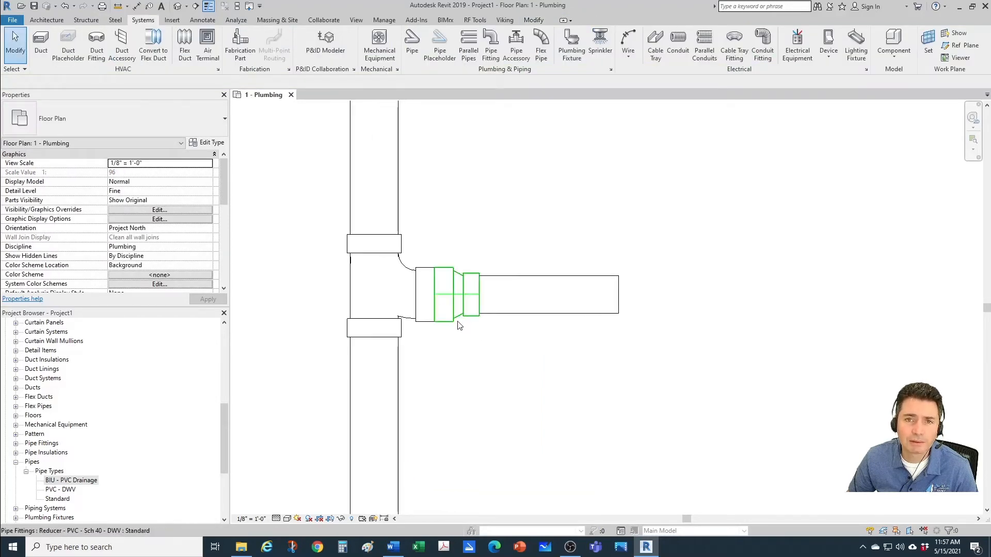
left_click(460, 322)
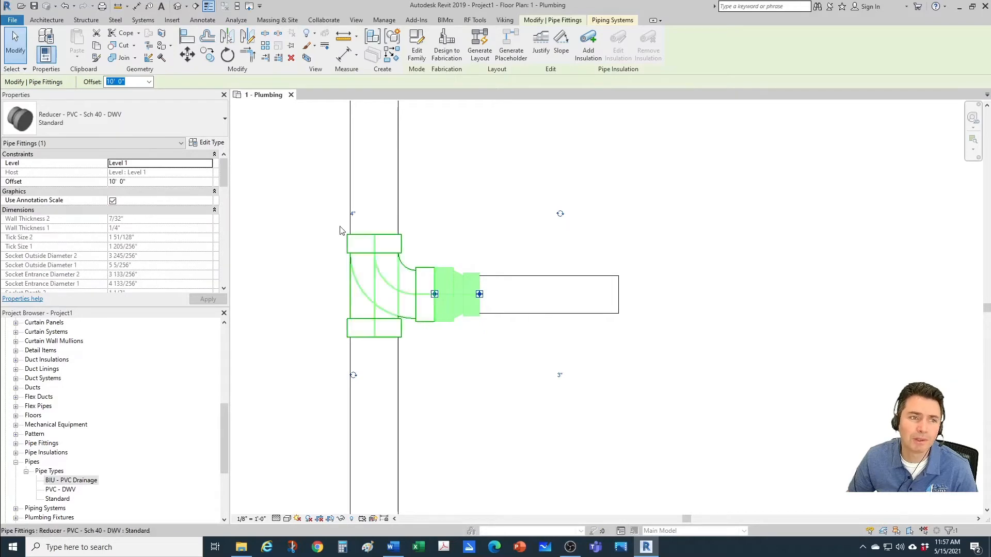
left_click(570, 332)
scroll(542, 343, "down", 2)
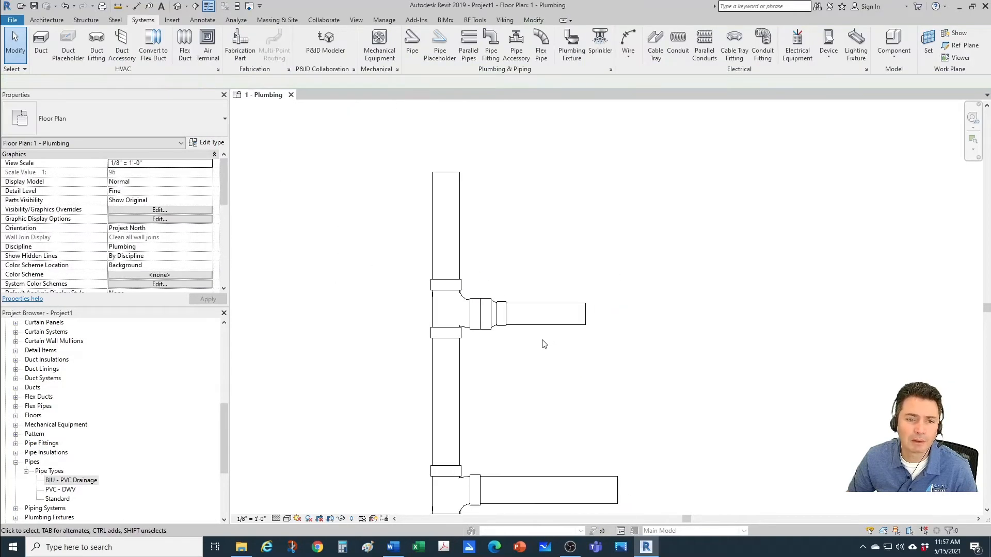
scroll(505, 337, "down", 1)
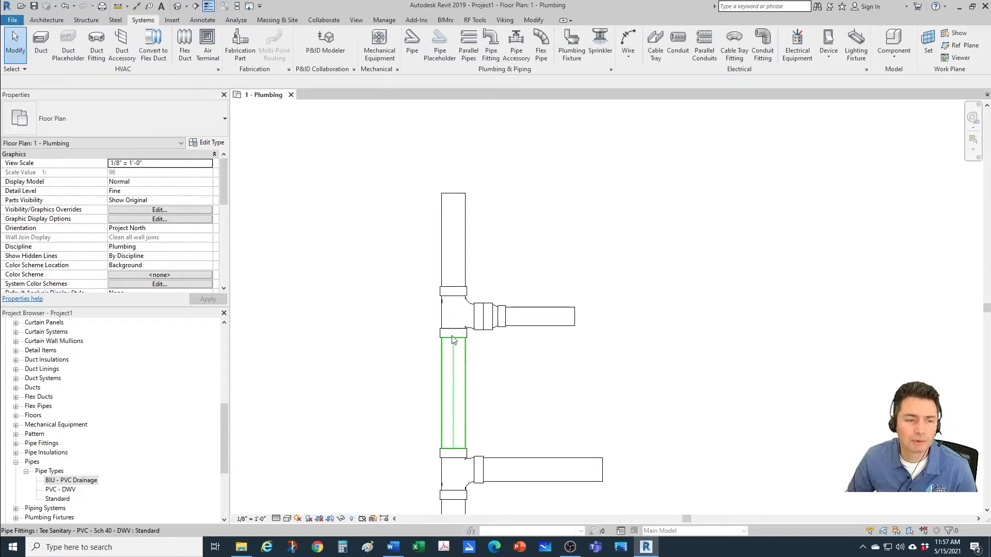
Step: Open the routing preferences of the BIU - PVC Drainage pipe type for editing
left_click(94, 480)
left_click(632, 407)
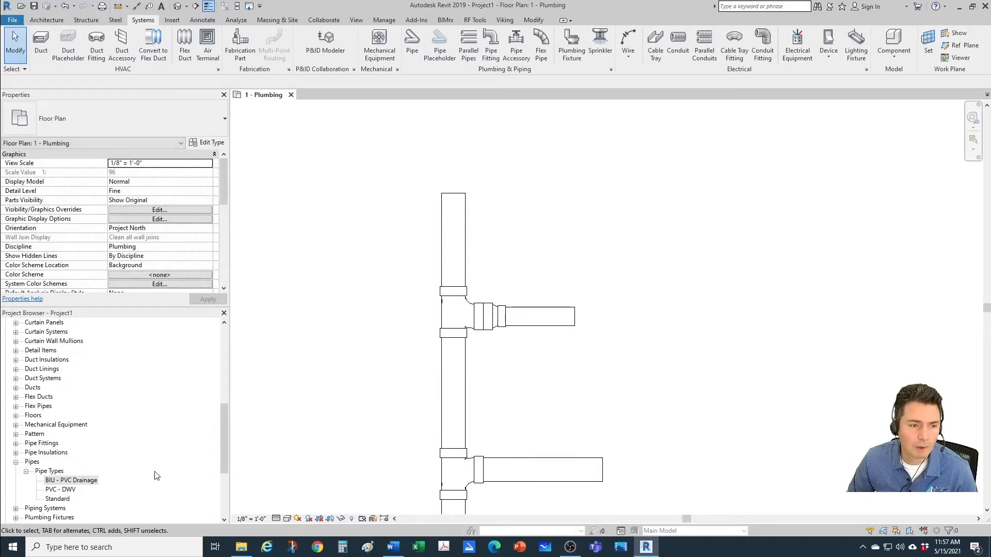
left_click(95, 480)
right_click(96, 482)
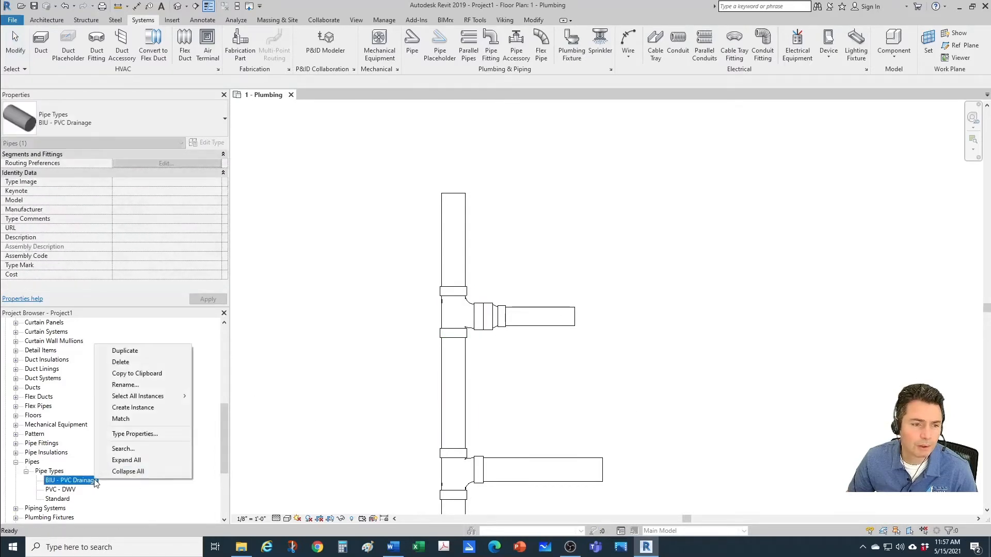
left_click(134, 434)
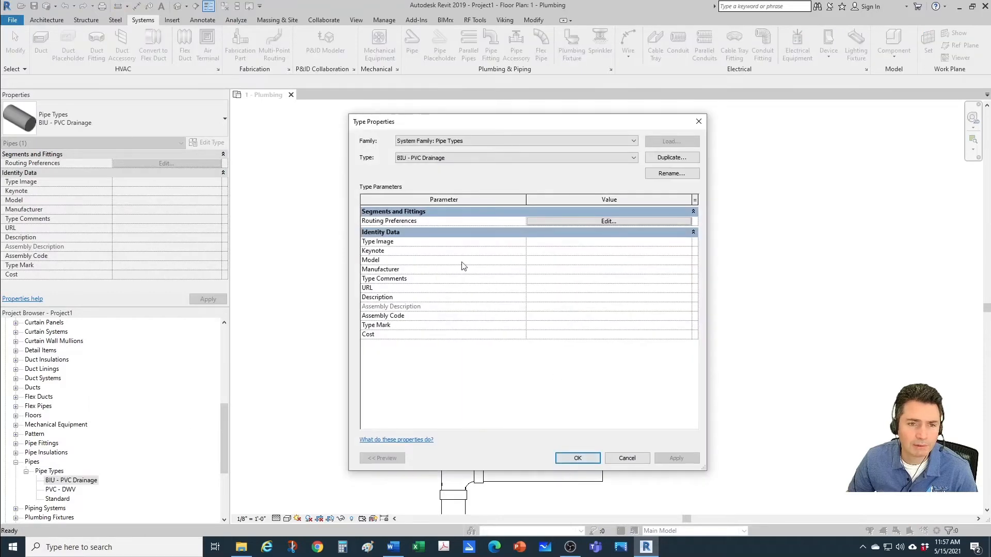
left_click(561, 219)
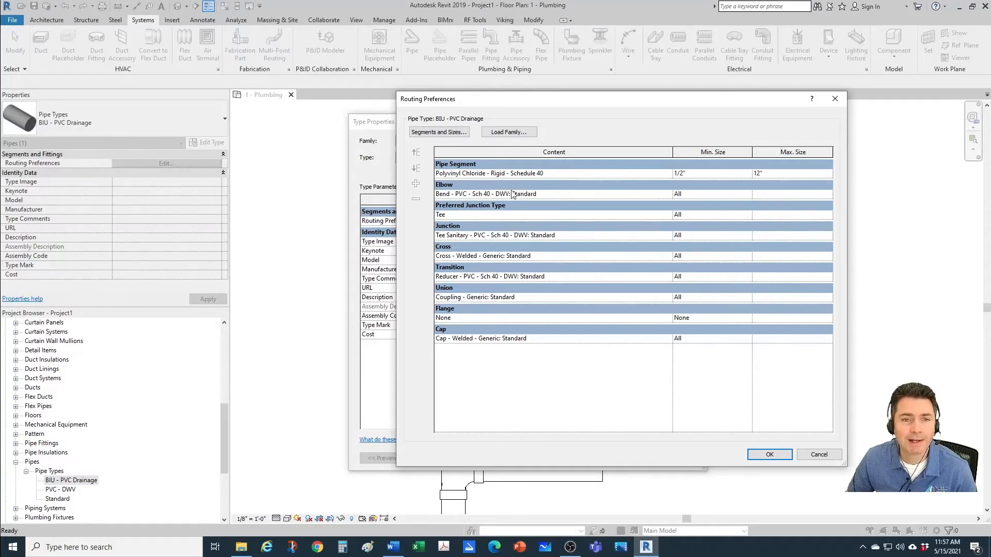
Step: Start loading a family and browse the US Imperial library to Pipe, Fittings, PVC, Sch 40, Socket-Type, DWV
left_click(510, 133)
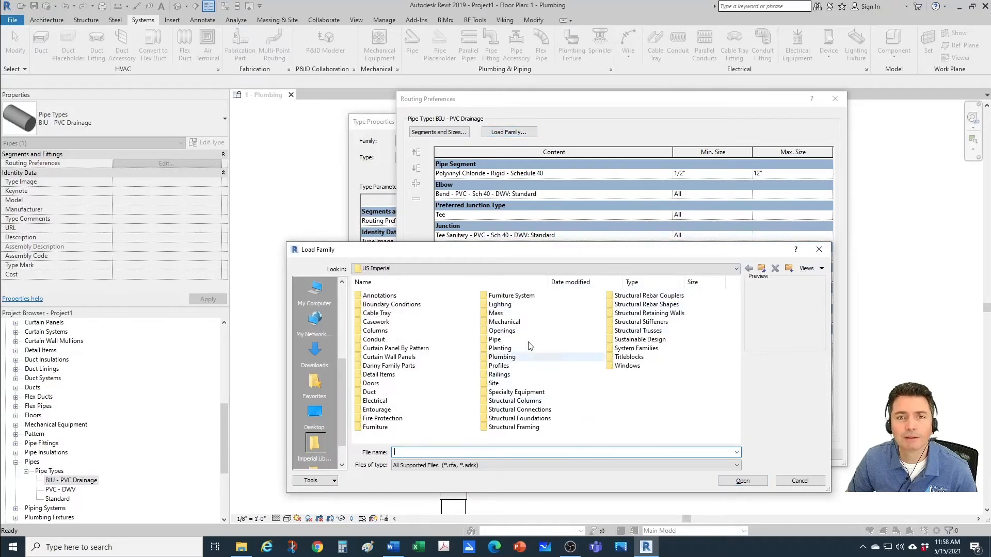
left_click(467, 270)
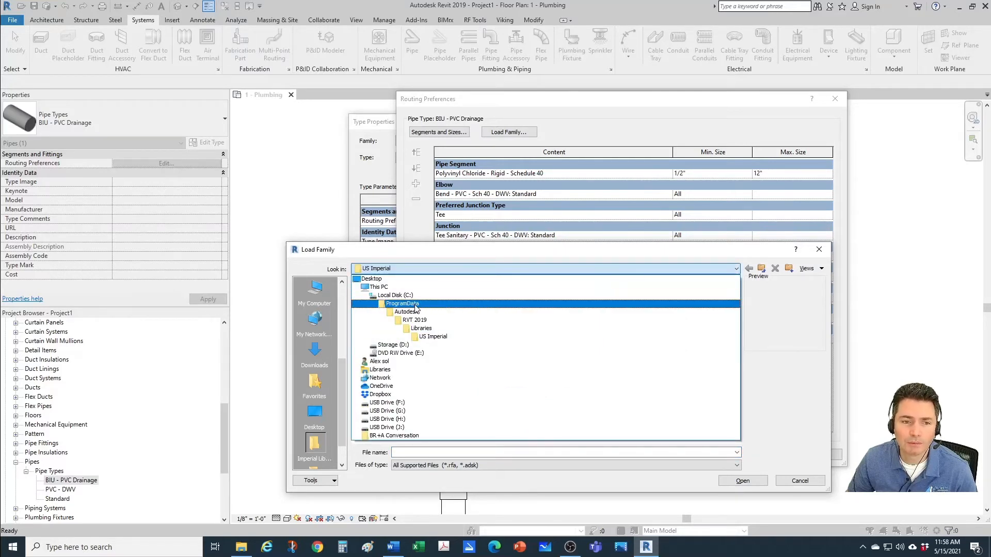
left_click(441, 338)
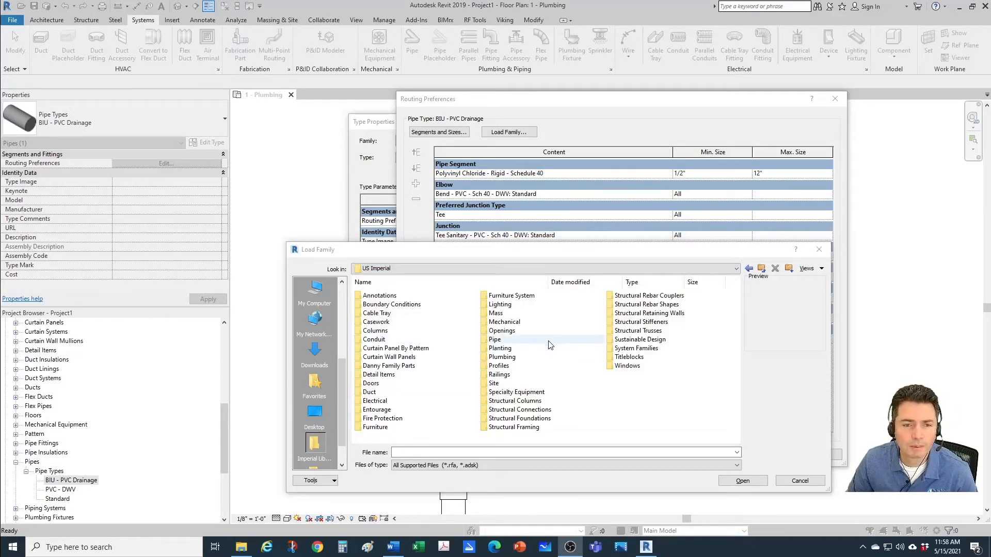
double_click(495, 339)
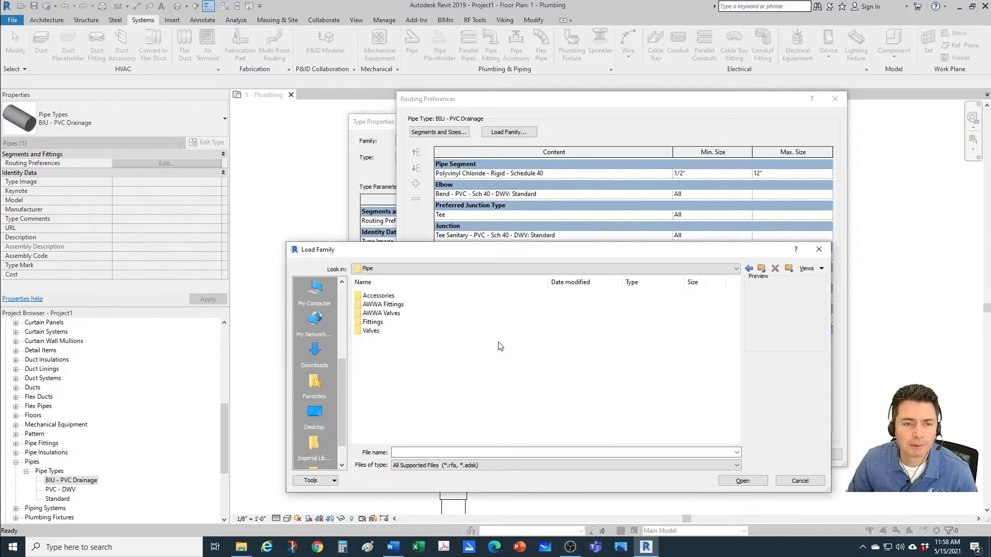
double_click(372, 322)
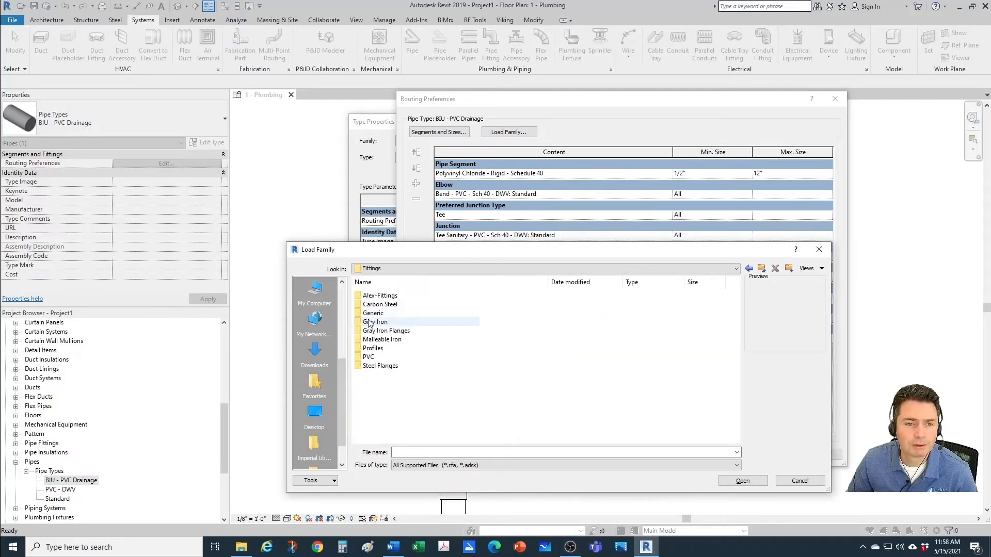
double_click(371, 358)
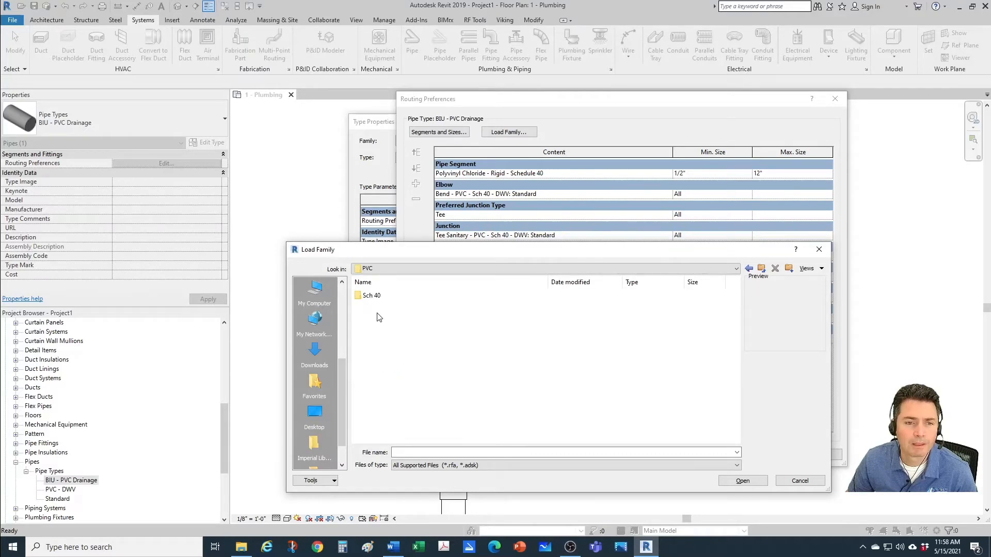
double_click(372, 295)
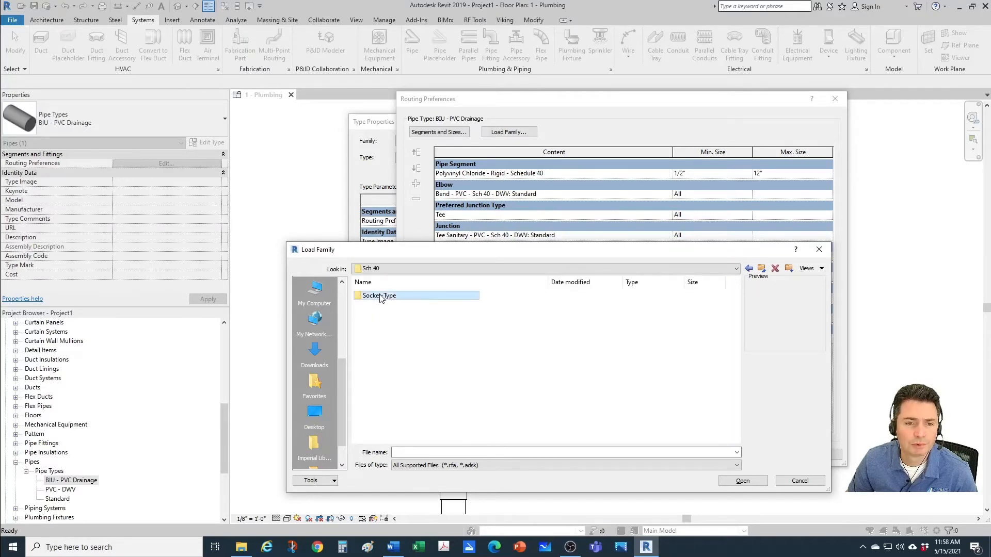
double_click(380, 296)
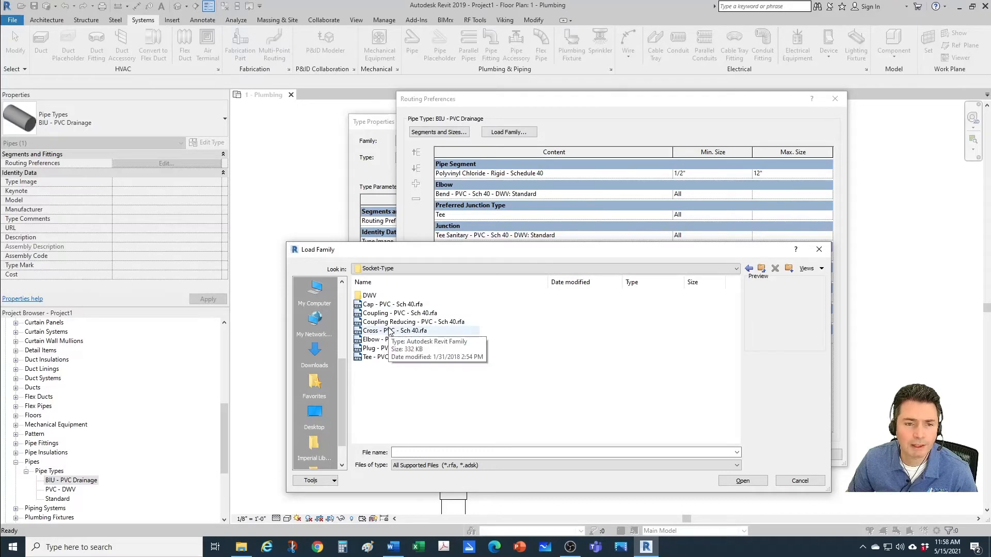
double_click(369, 296)
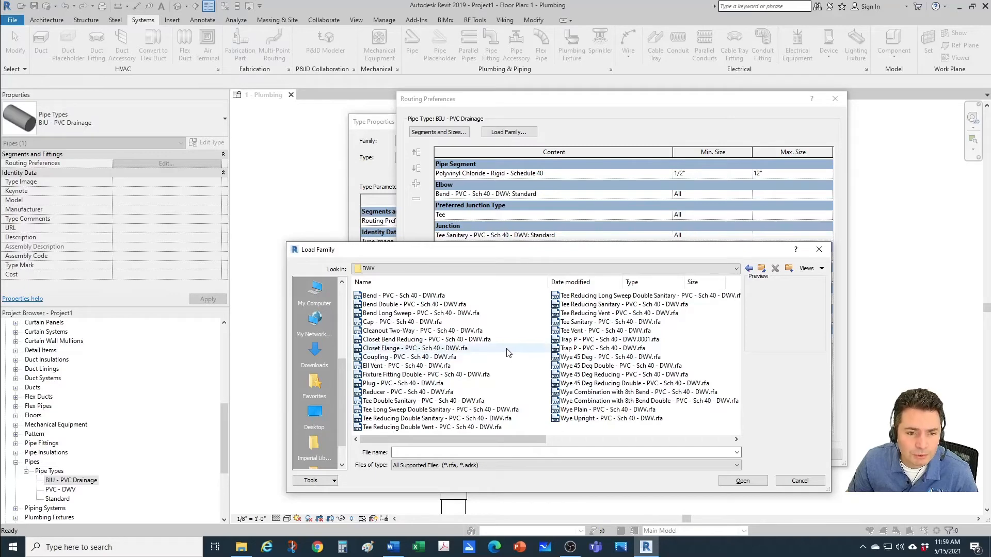
Step: Load the family Tee Reducing Sanitary - PVC - Sch 40 - DWV.rfa into the project
scroll(508, 353, "down", 3)
scroll(508, 353, "up", 3)
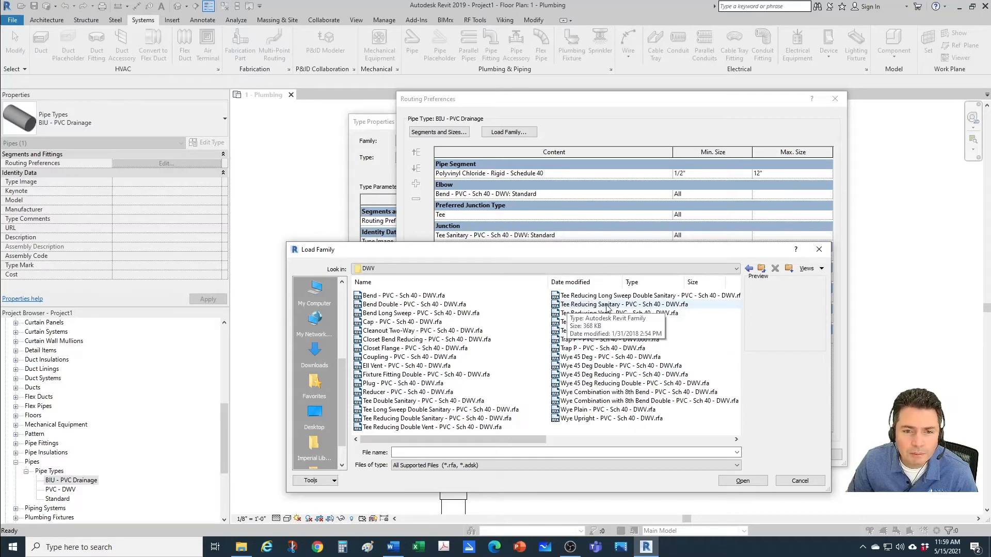
left_click(640, 306)
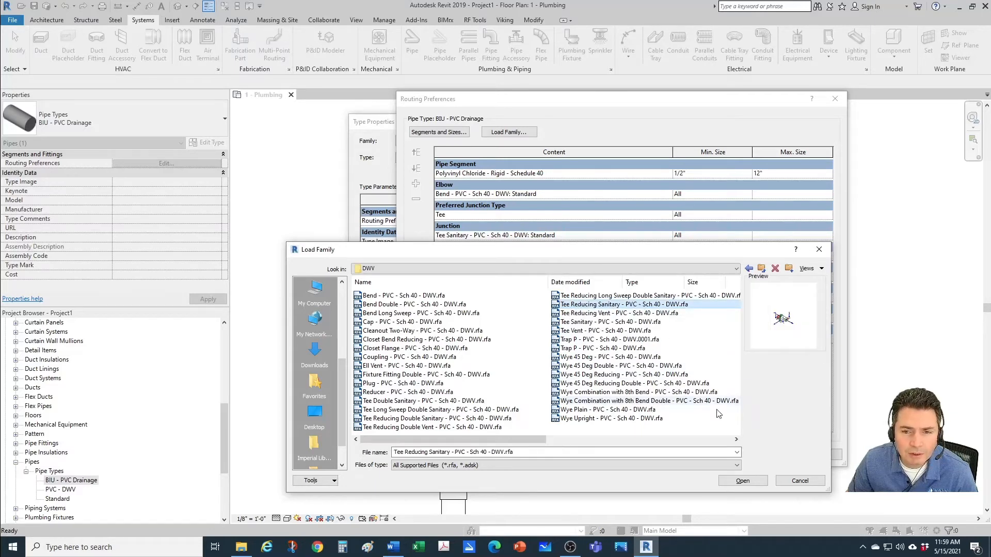
left_click(743, 481)
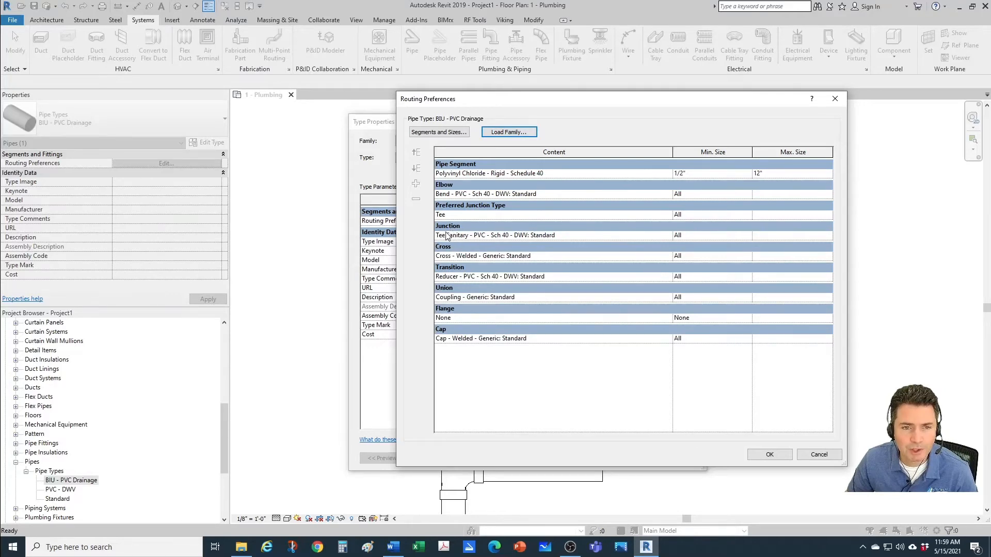
Step: Set the routing preferences junction to Tee Reducing Sanitary - PVC - Sch 40 - DWV: Standard and accept the routing preferences
left_click(620, 235)
left_click(667, 236)
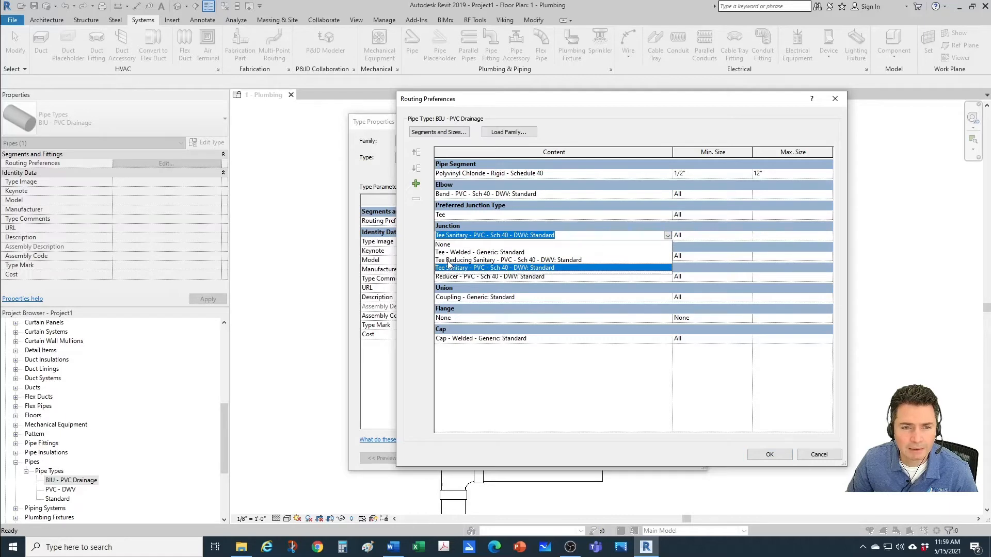
left_click(477, 261)
left_click(766, 458)
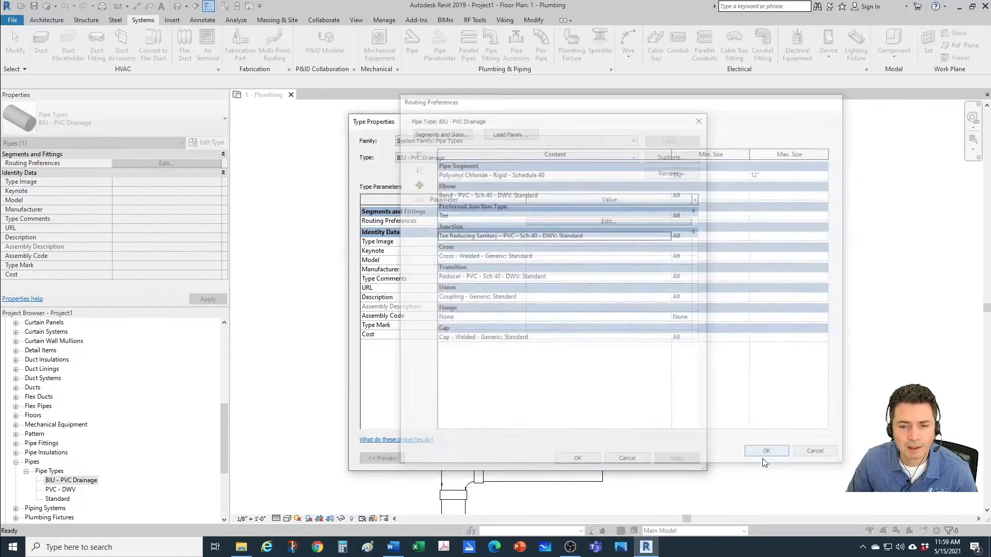
Step: Accept the pipe type properties and extend the open upper end of the vertical pipe with the branches further upward
left_click(587, 457)
left_click(557, 387)
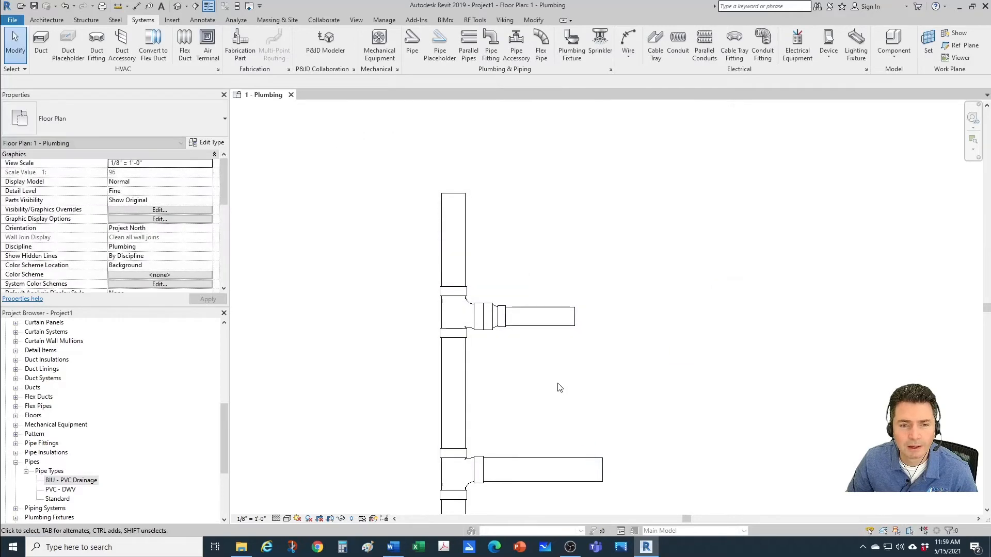
scroll(504, 338, "down", 1)
middle_click_drag(477, 310, 519, 501)
scroll(518, 501, "up", 1)
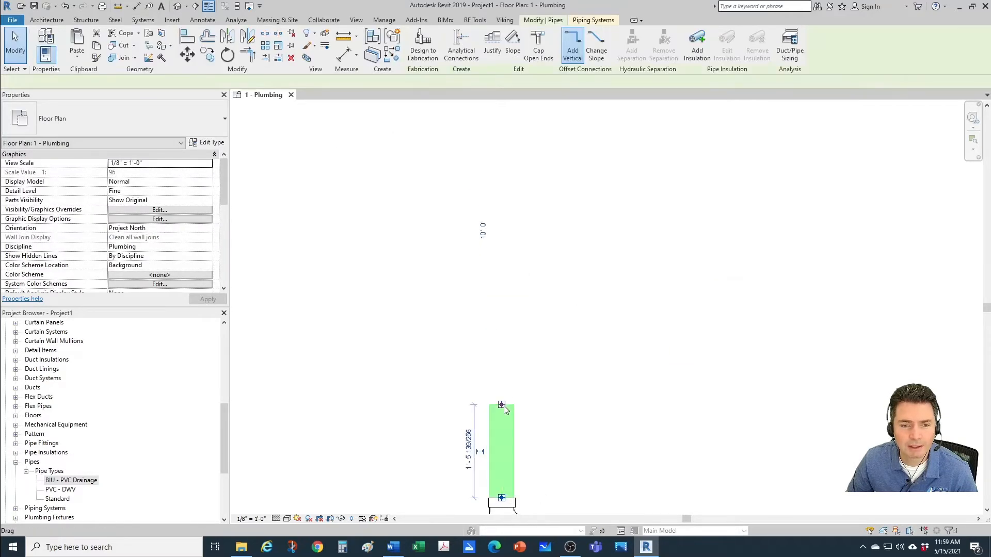
left_click_drag(503, 406, 504, 281)
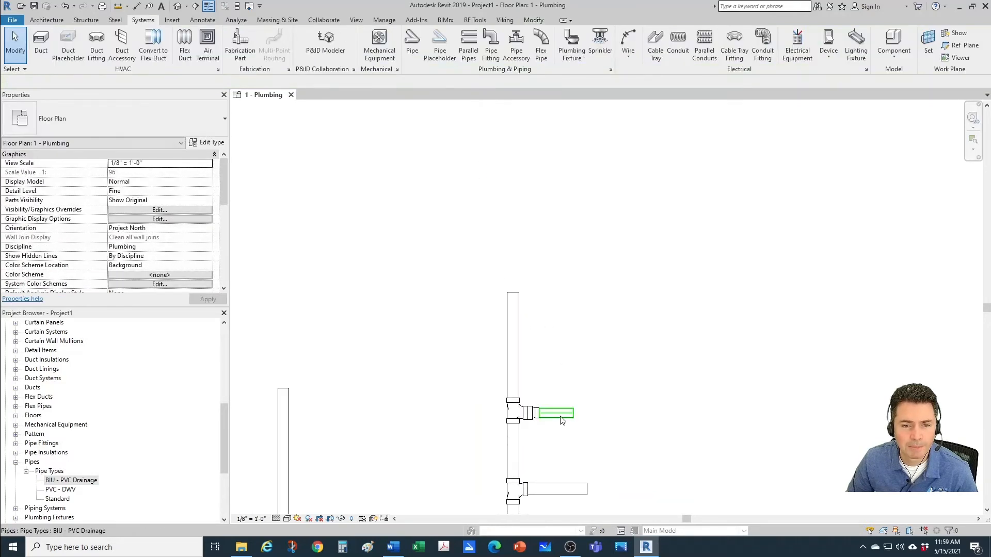
Step: Draw a 3" BIU - PVC Drainage branch pipe horizontally into the extended vertical pipe, above the existing branches
left_click(560, 417)
key("c")
key("s")
scroll(549, 350, "up", 3)
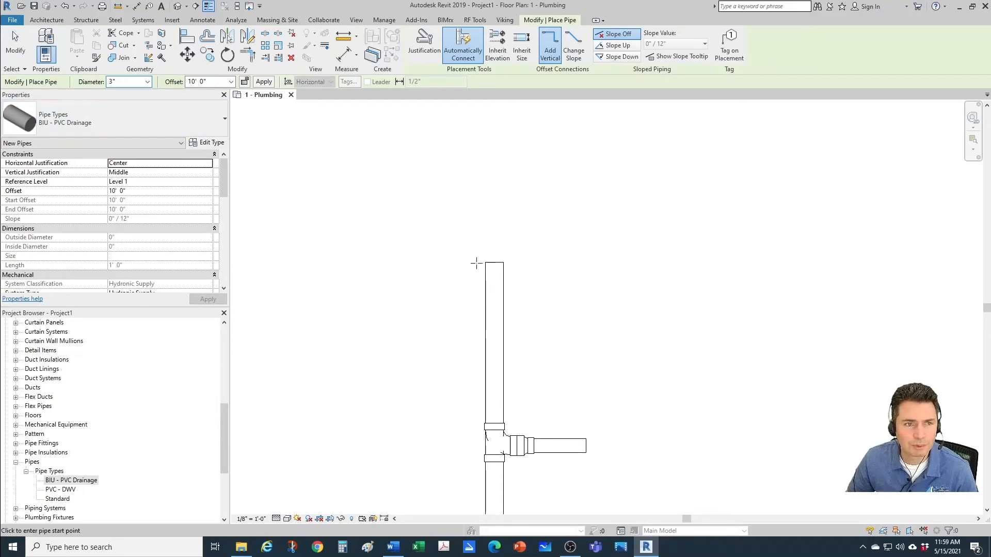
left_click(582, 343)
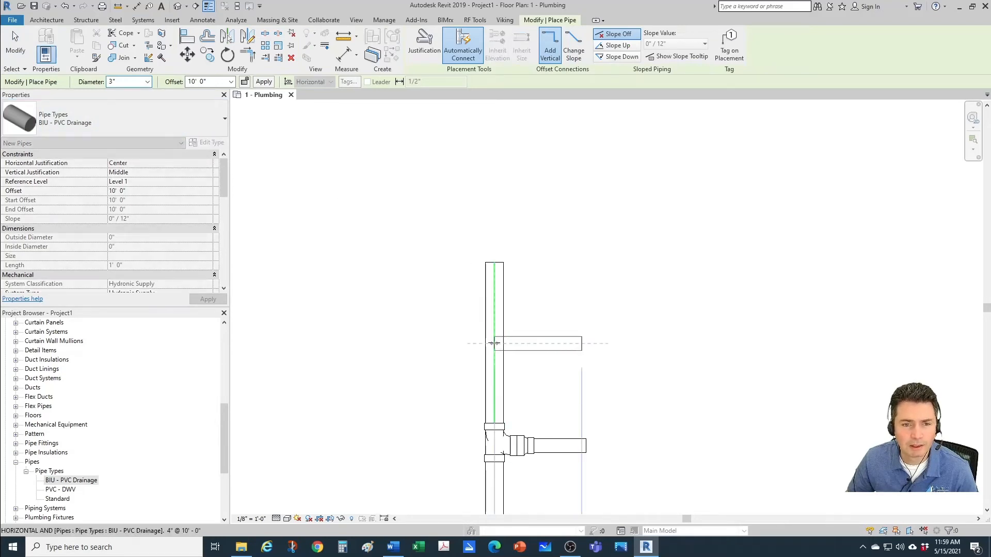
left_click(494, 344)
key("Escape")
key("Escape")
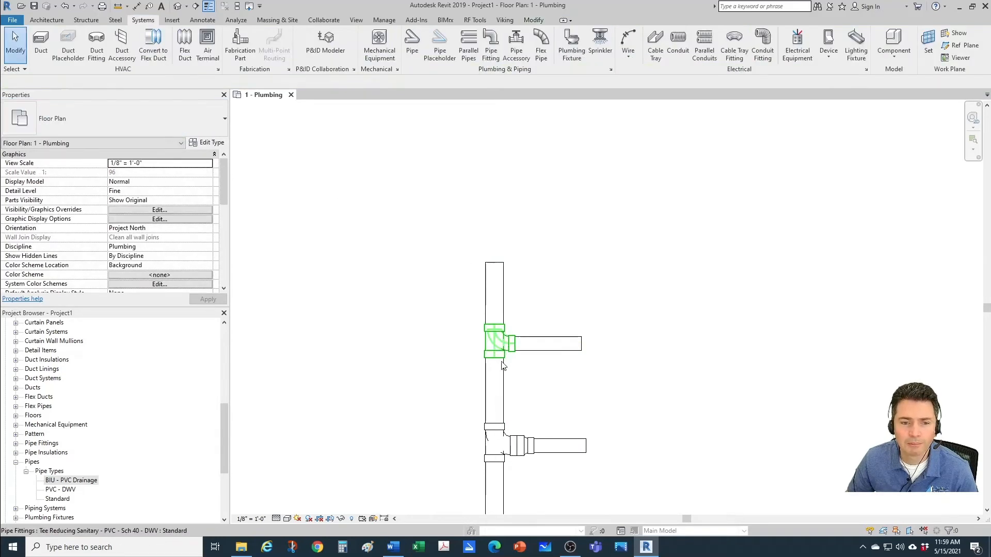
Step: Check the diameters of the vertical pipe and the new branch, and the family of the tee joining them
scroll(511, 375, "up", 2)
left_click(500, 381)
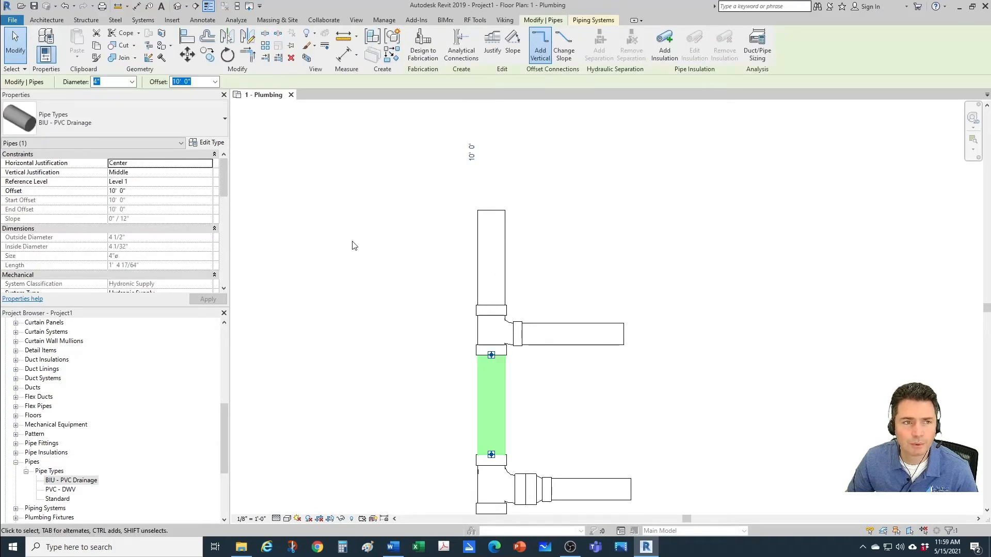
left_click(304, 246)
left_click(478, 265)
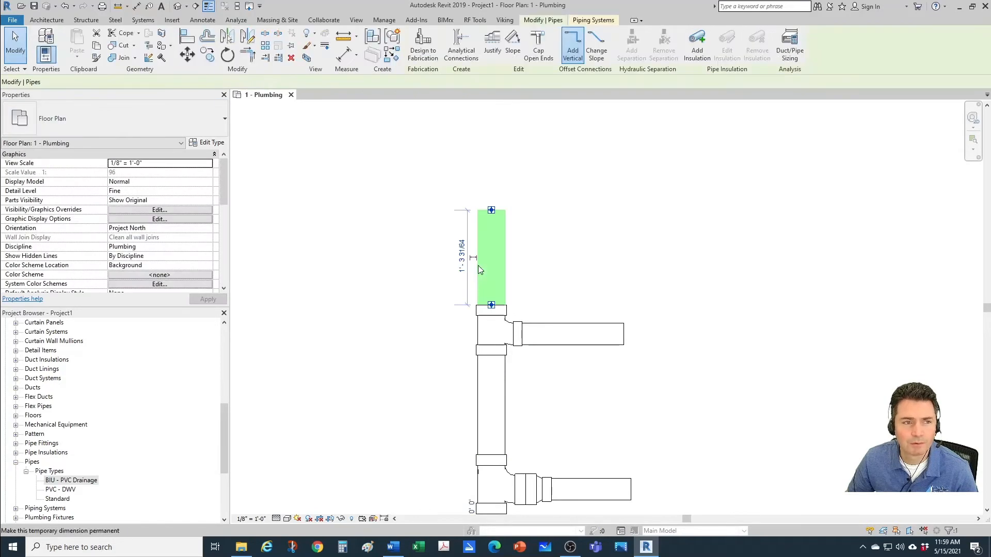
left_click(393, 287)
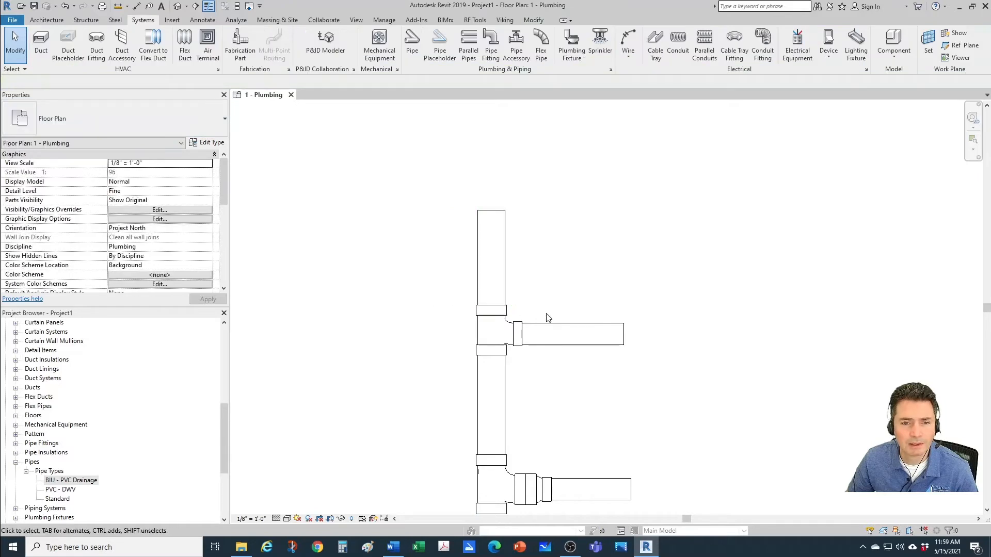
left_click(552, 326)
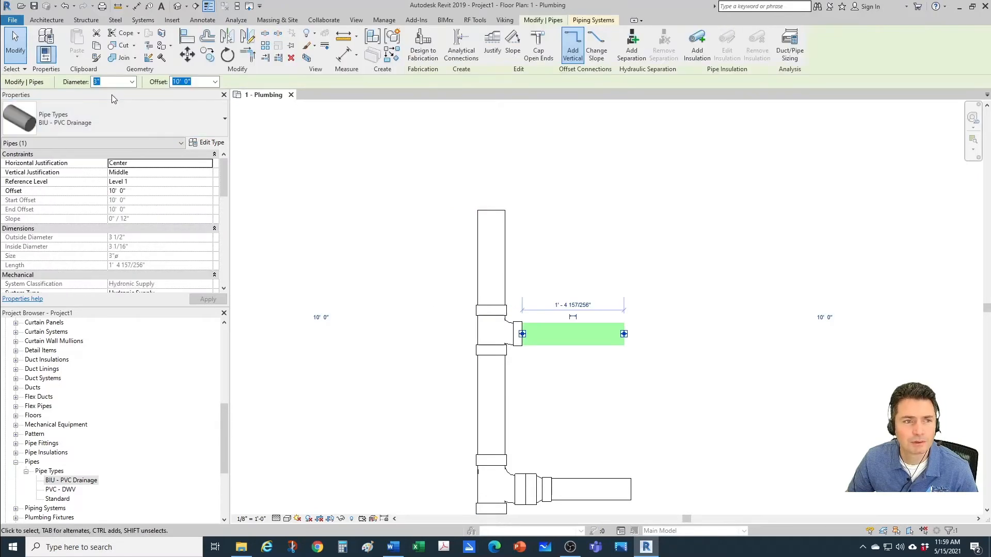
key("Escape")
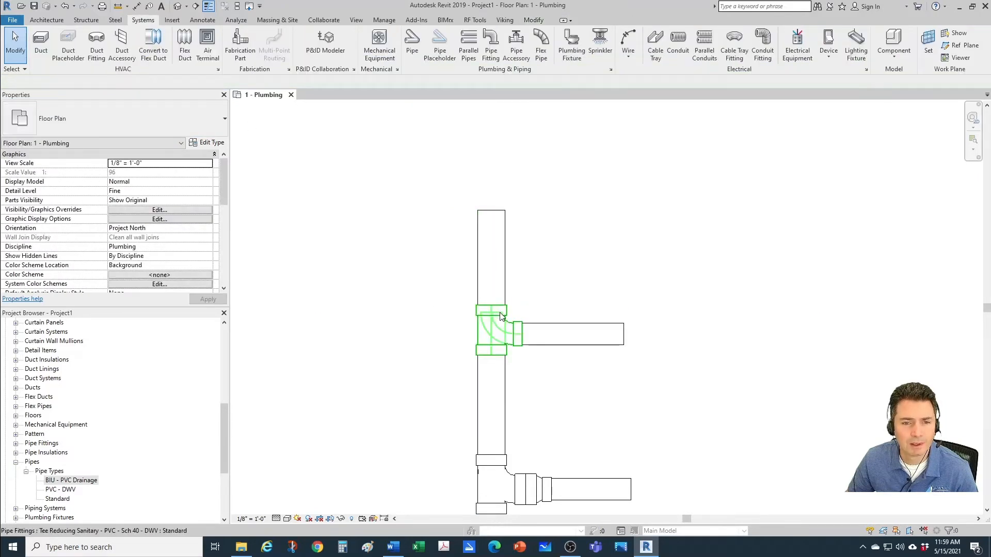
left_click(501, 315)
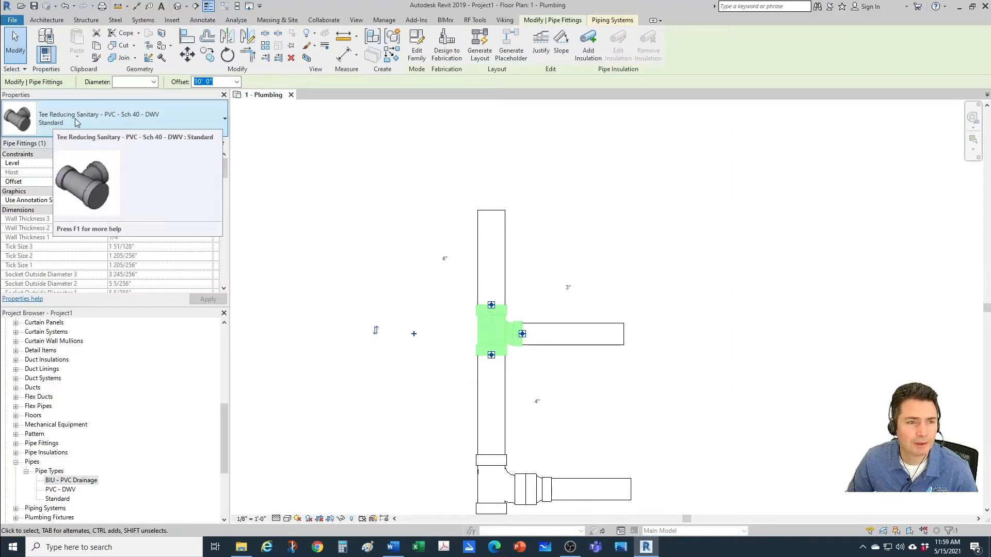
left_click(870, 354)
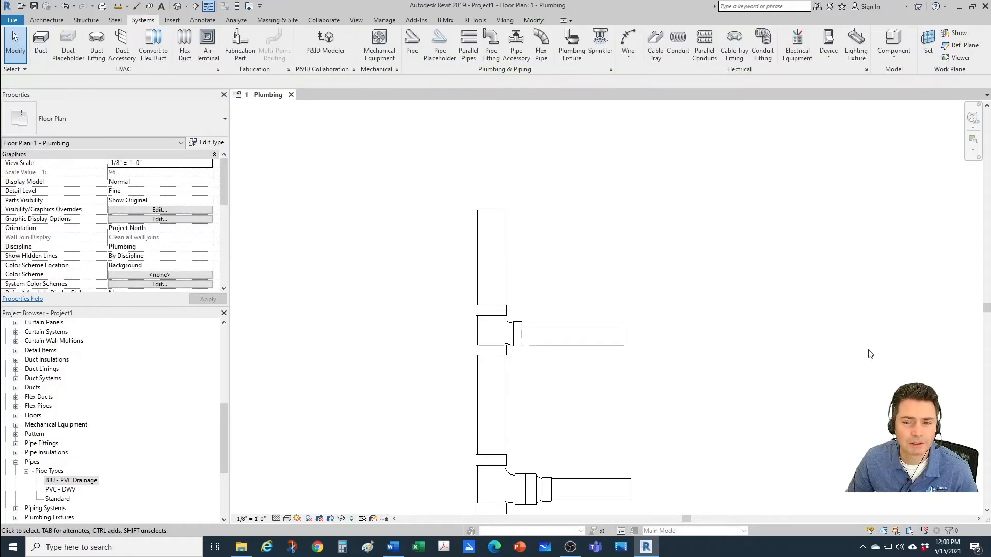
Step: Review the routing preferences of the BIU - PVC Drainage pipe type and close them without changes
scroll(608, 317, "down", 4)
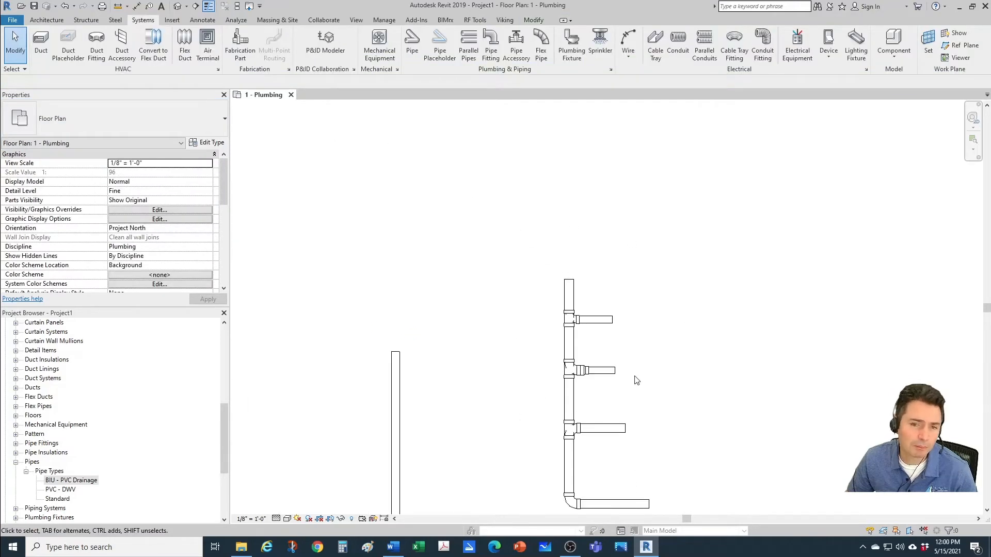
middle_click_drag(636, 379, 591, 305)
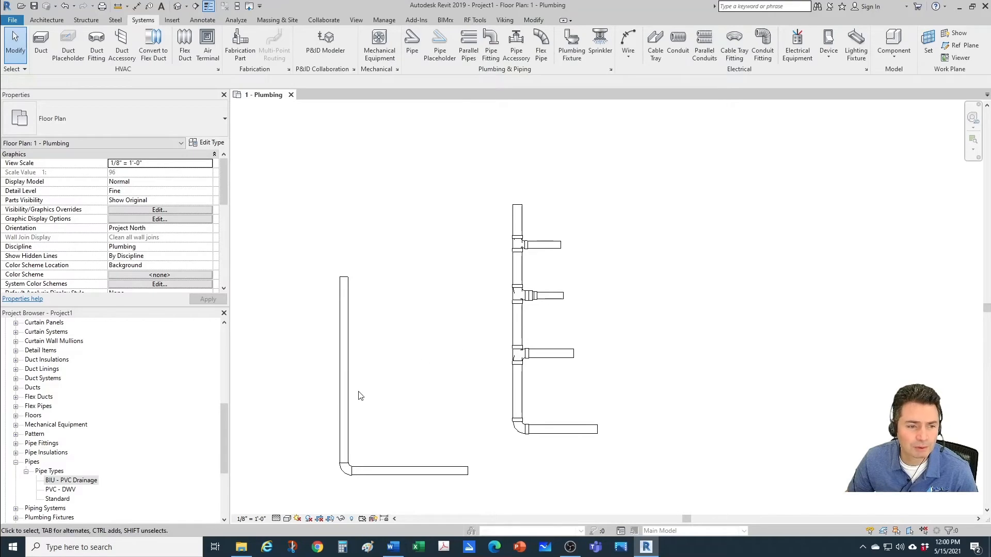
right_click(70, 481)
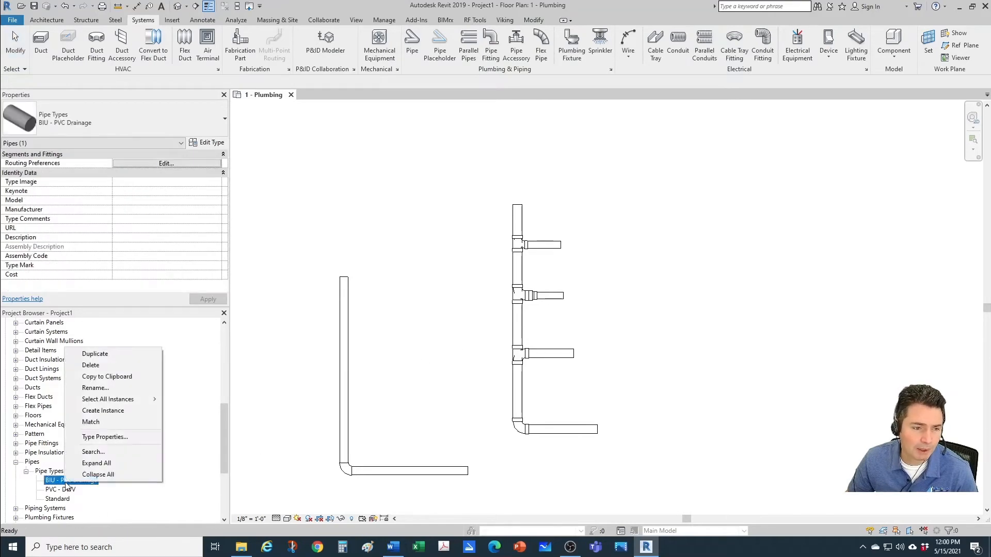
left_click(94, 438)
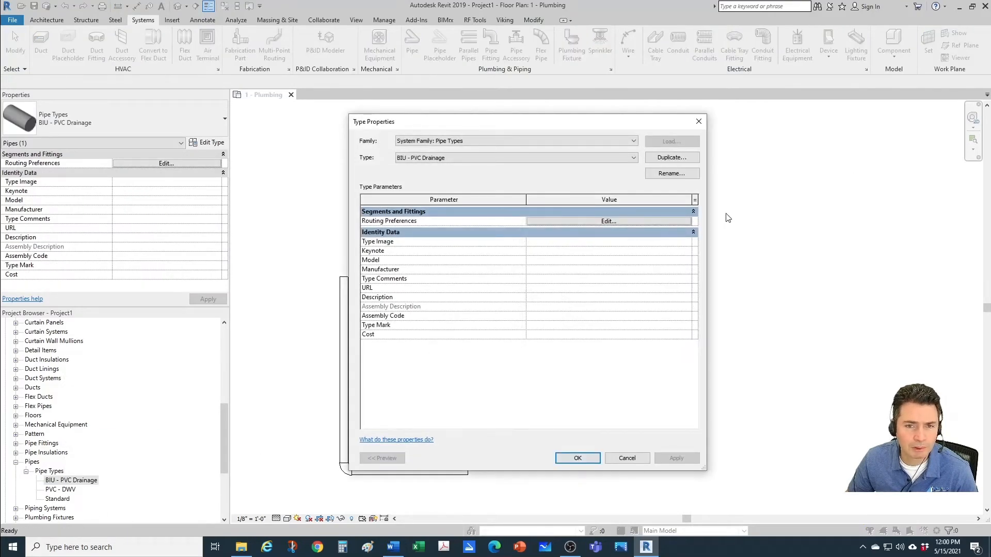
left_click(609, 221)
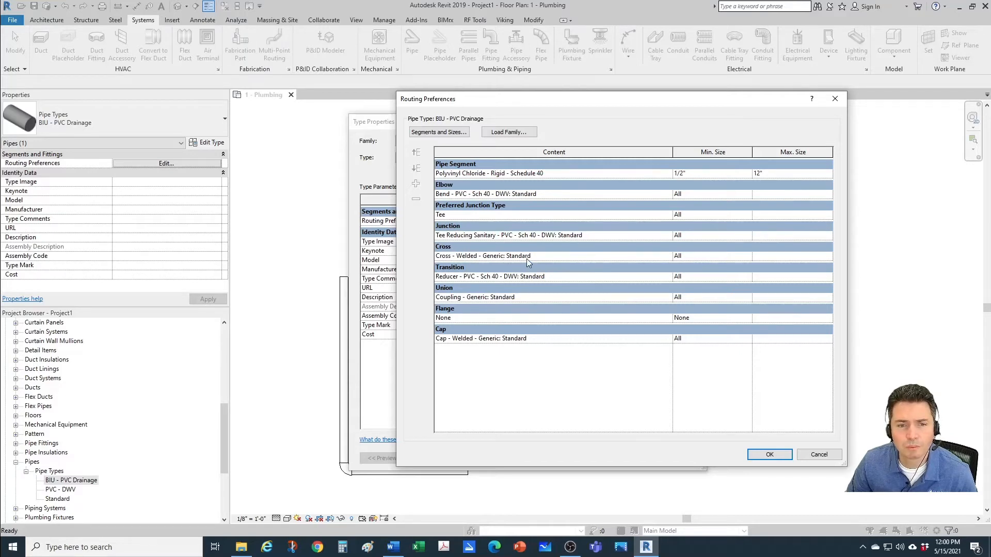
left_click(815, 455)
left_click(625, 456)
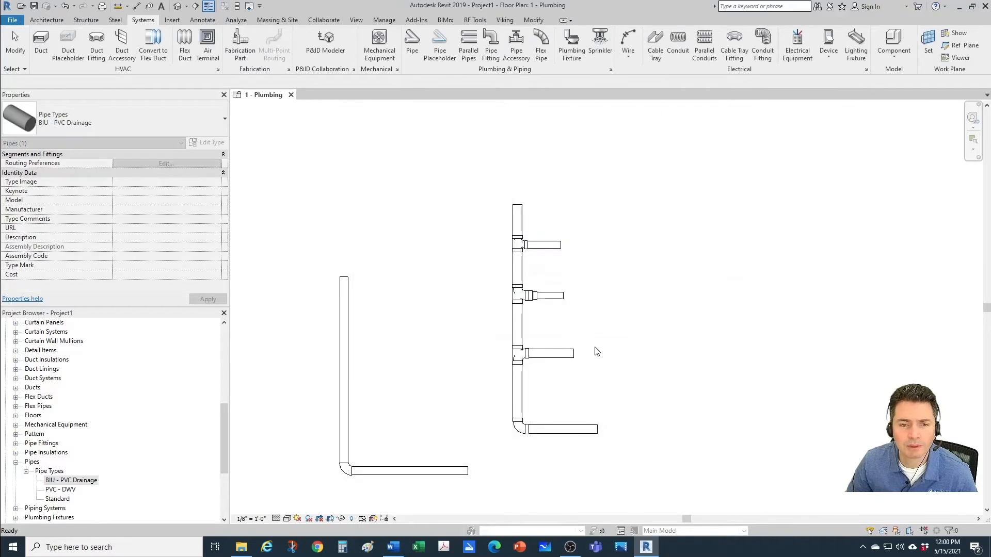
key("Escape")
Step: Convert the 4" bend at the foot of the vertical pipe into a tee with its open side facing away from the pipe run
scroll(671, 398, "up", 2)
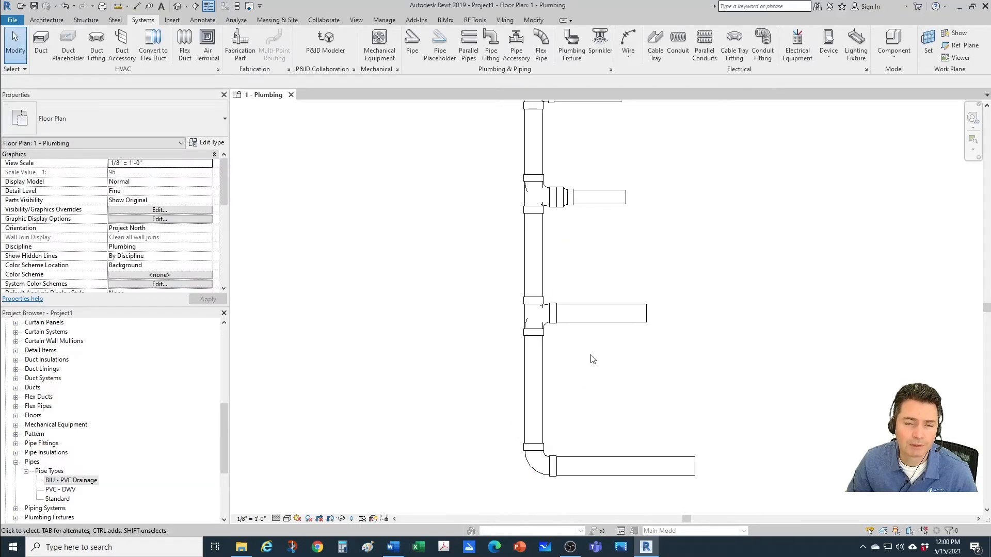
left_click(548, 459)
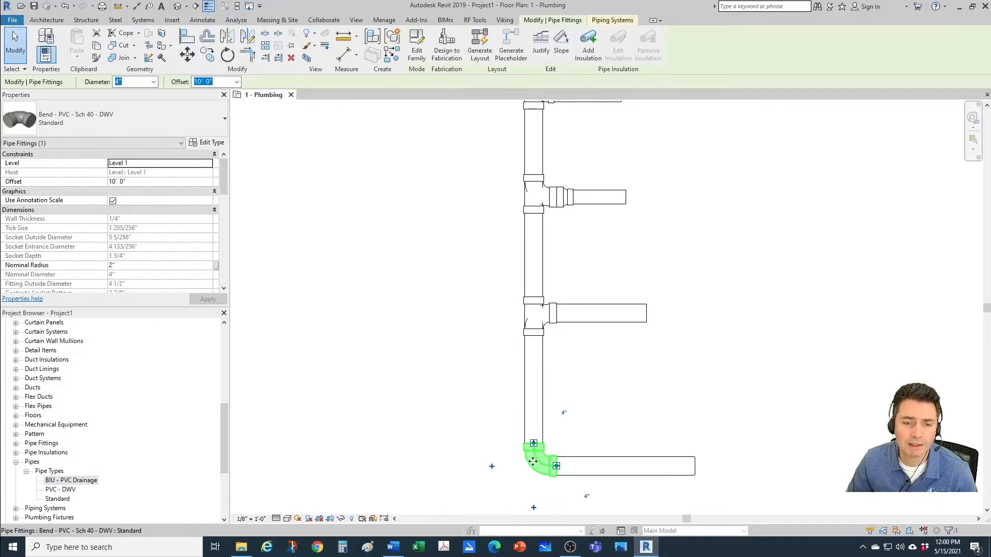
left_click(492, 467)
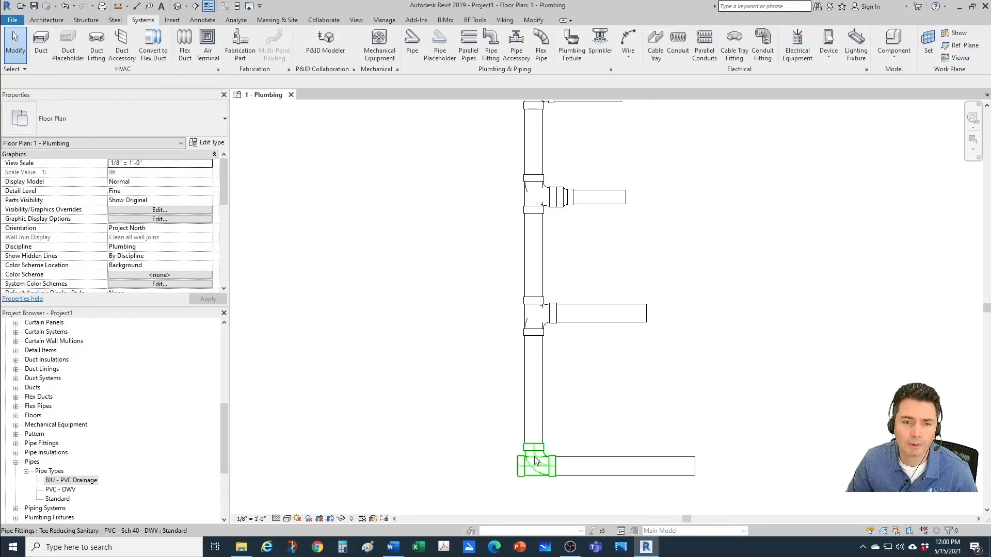
Step: Try converting the lowest 4" branch's sanitary tee into a cross, check the fitting, and undo the conversion
middle_click_drag(496, 337, 506, 374)
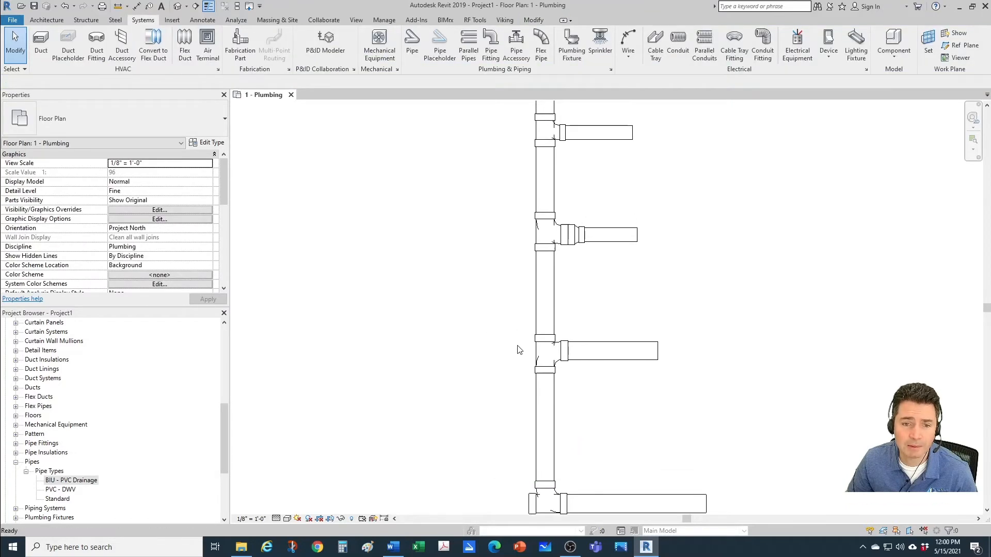
left_click(538, 353)
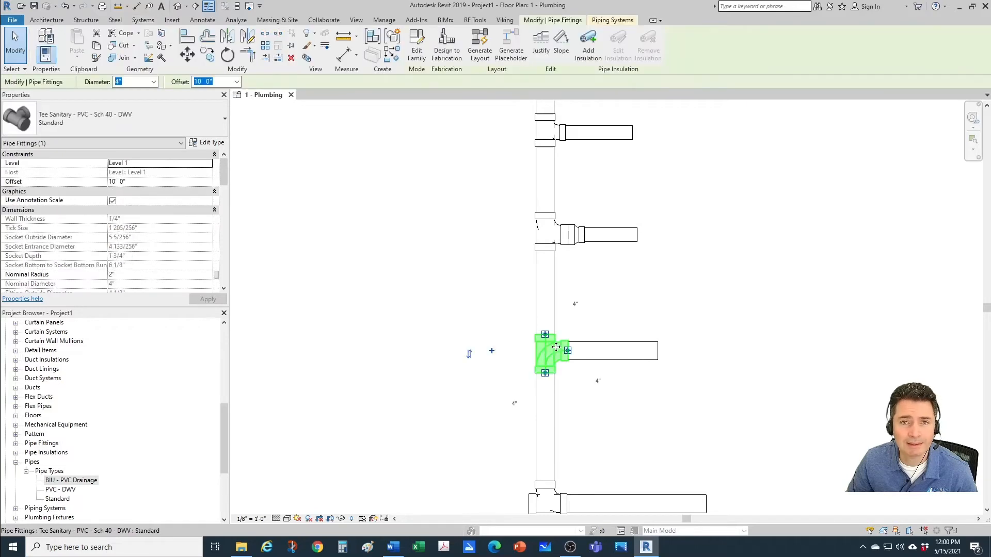
left_click(491, 353)
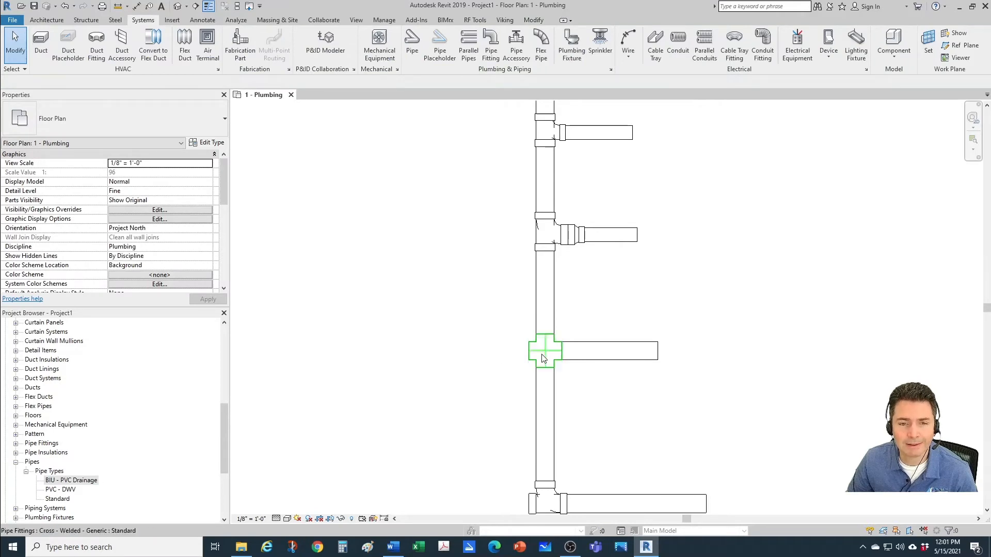
scroll(527, 364, "up", 1)
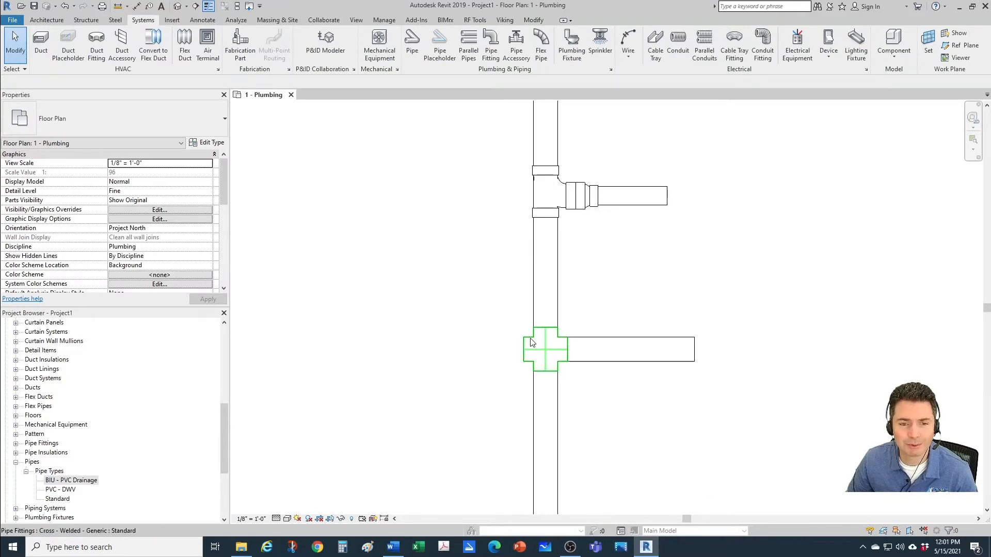
left_click(531, 342)
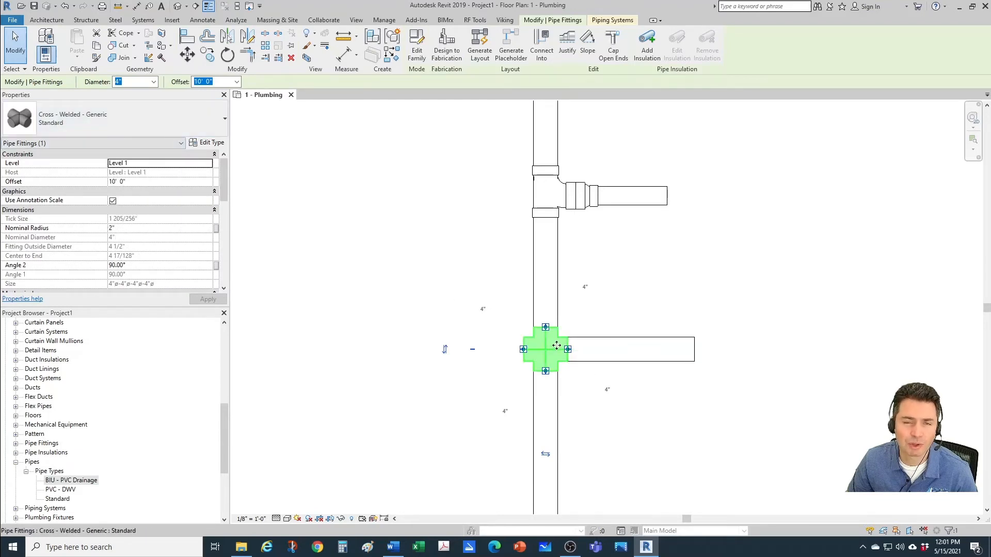
left_click(516, 351)
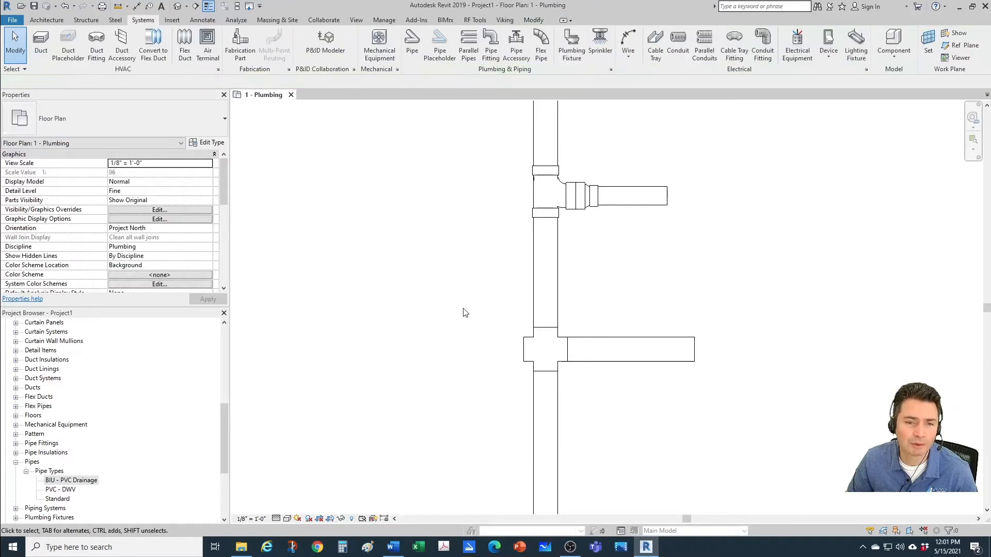
left_click(65, 8)
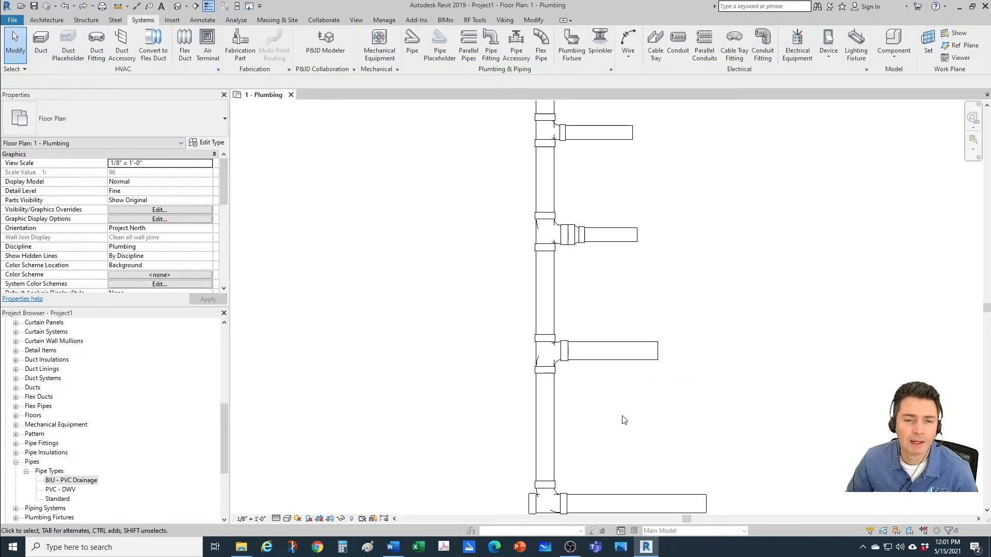
Step: Load the family Tee Double Sanitary - PVC - Sch 40 - DWV.rfa through the BIU - PVC Drainage routing preferences and accept
scroll(623, 415, "up", 1)
right_click(62, 481)
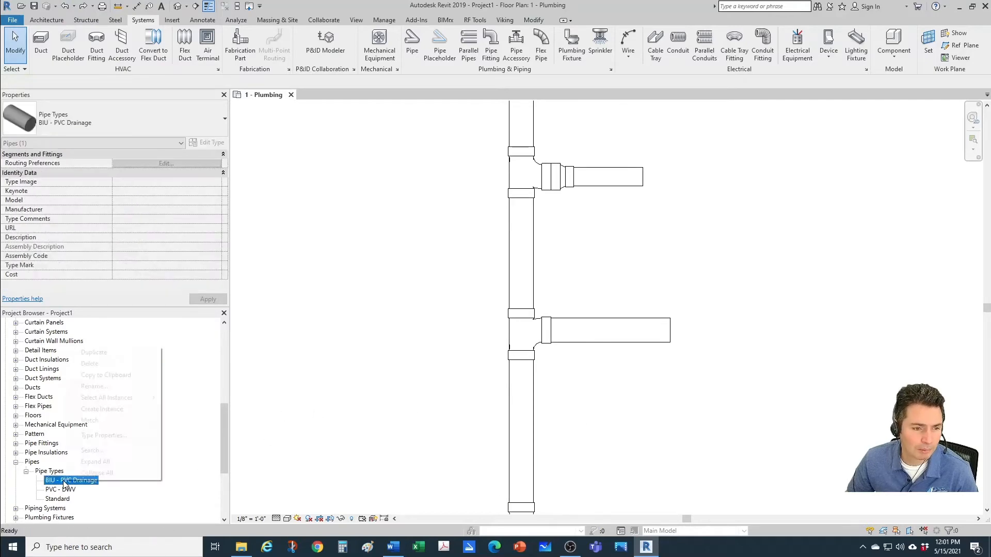
left_click(102, 435)
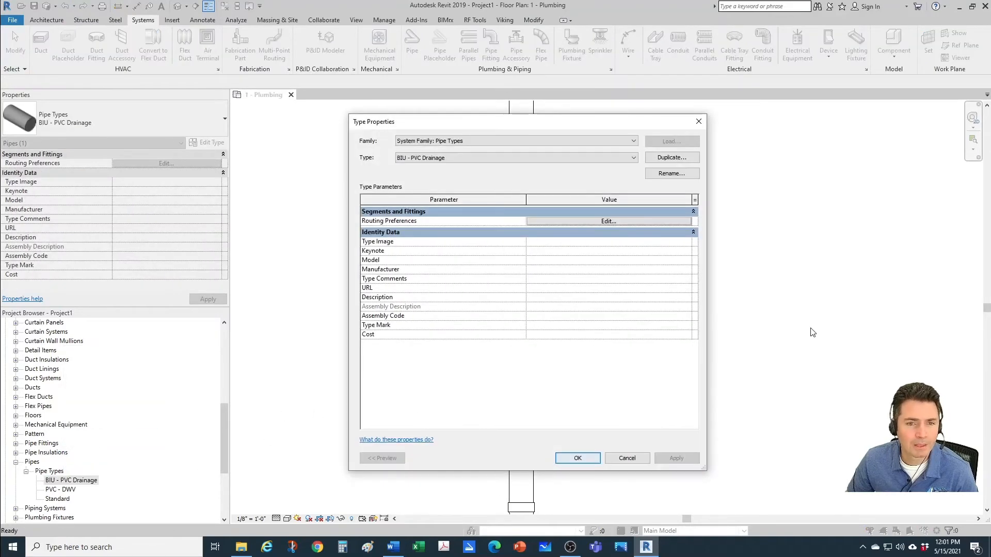
left_click(624, 222)
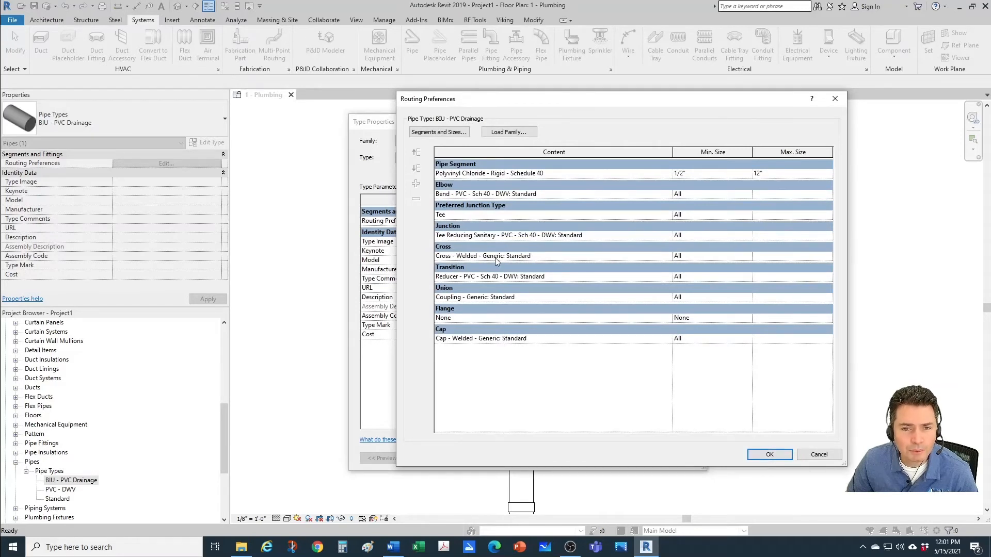
left_click(666, 256)
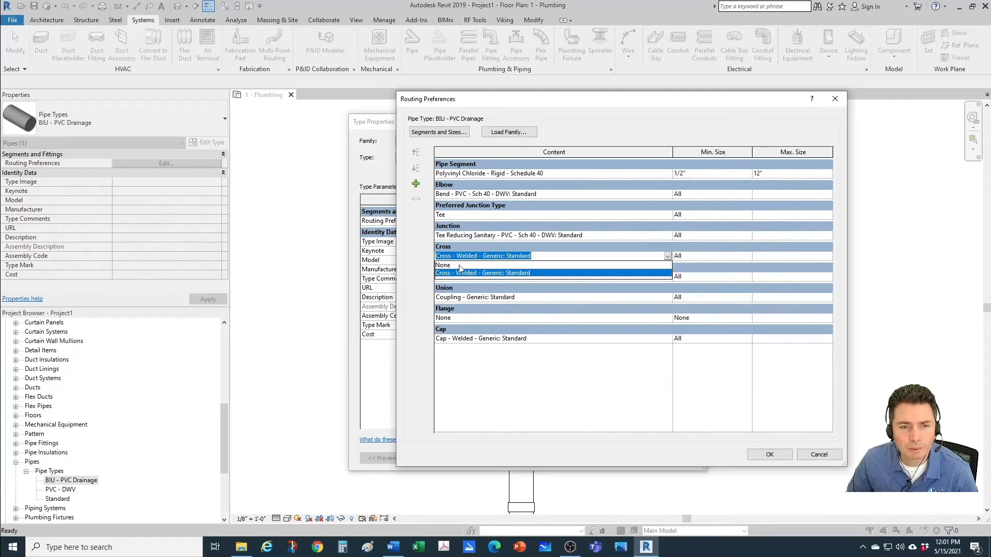
left_click(450, 272)
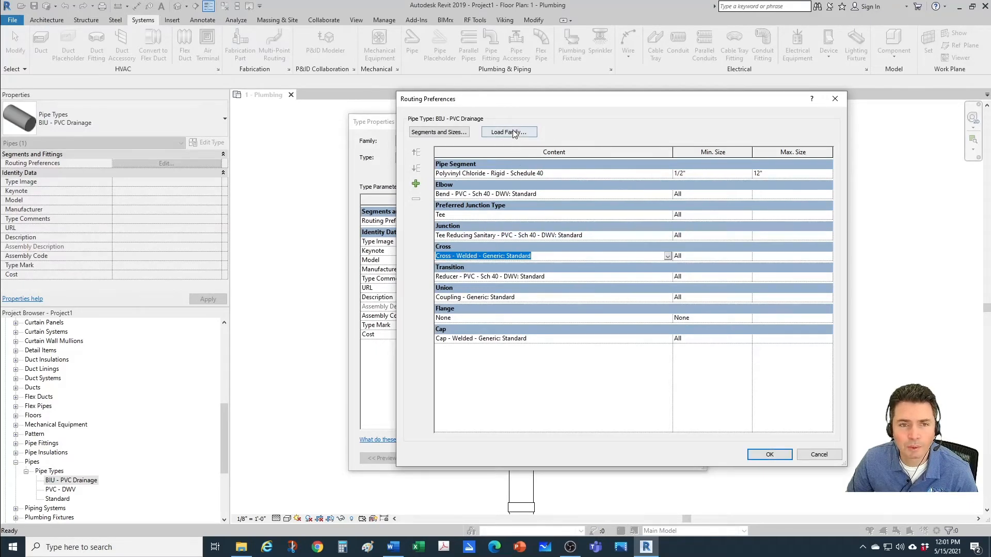
left_click(509, 132)
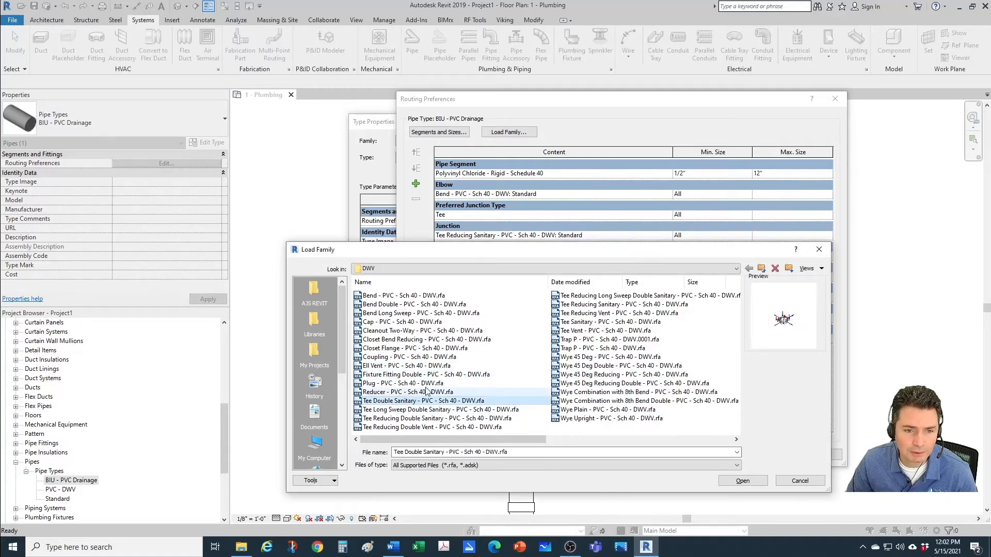
left_click(413, 401)
left_click(741, 480)
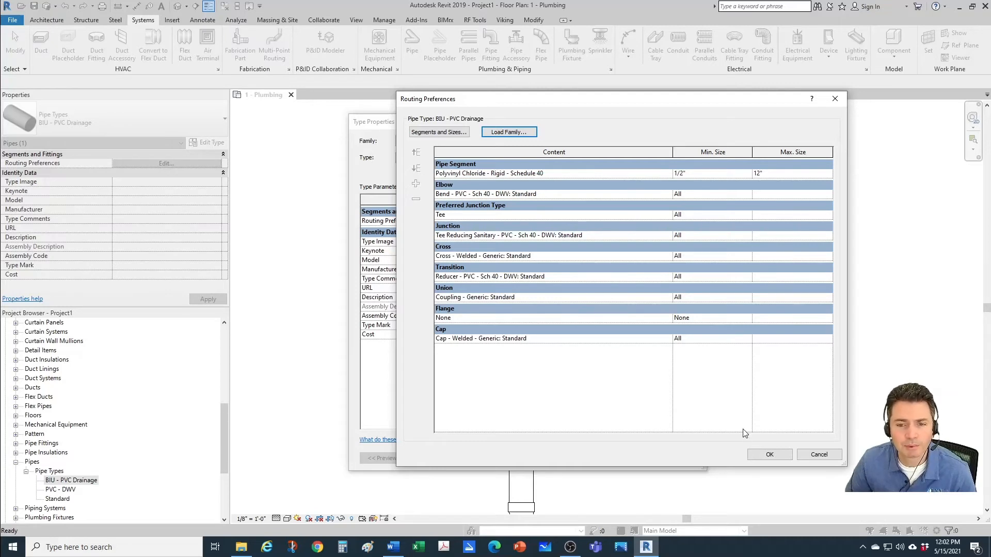
left_click(762, 457)
left_click(585, 464)
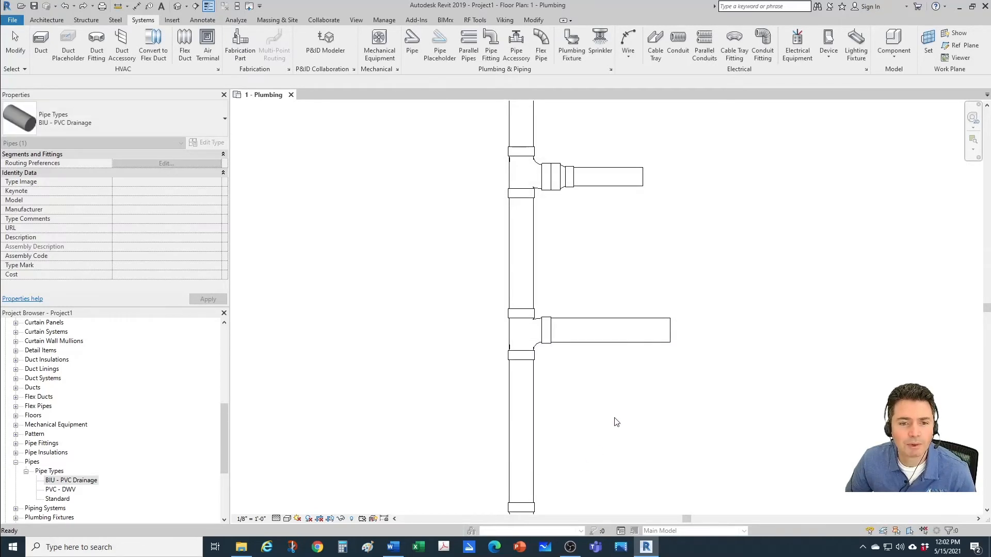
Step: Try converting the sanitary tee on the lower 4" branch into a cross and check which fitting is used
left_click(616, 422)
left_click(537, 325)
scroll(495, 325, "up", 1)
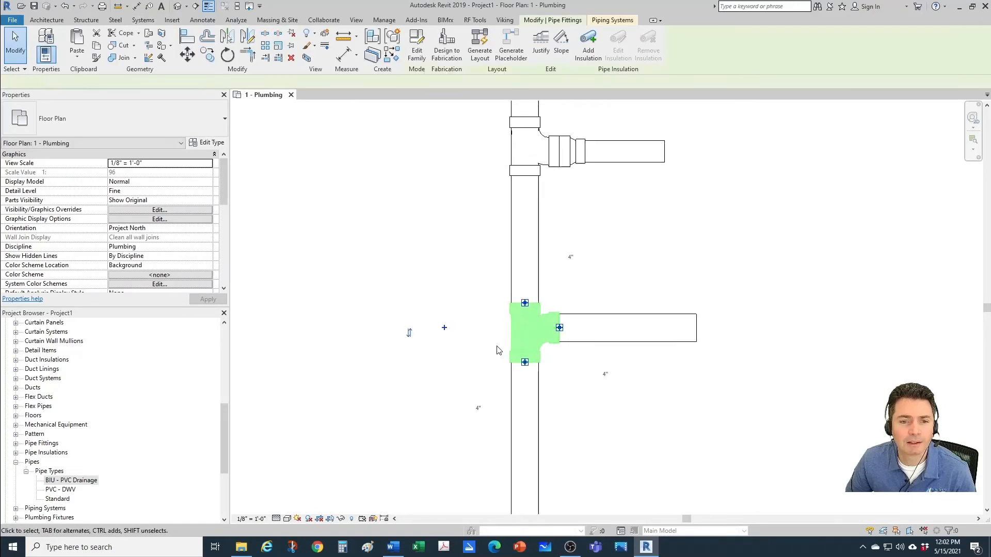
left_click(447, 328)
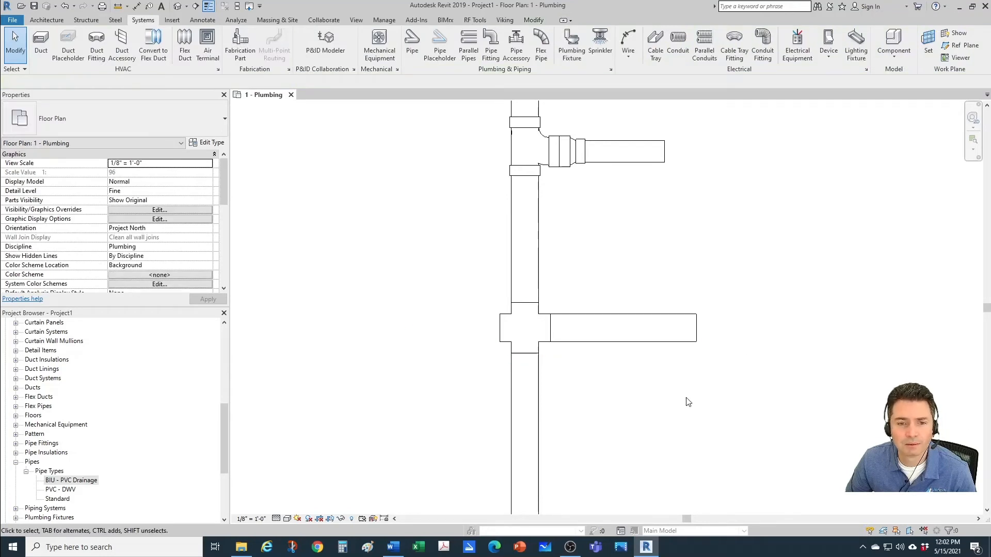
left_click(510, 320)
key("Escape")
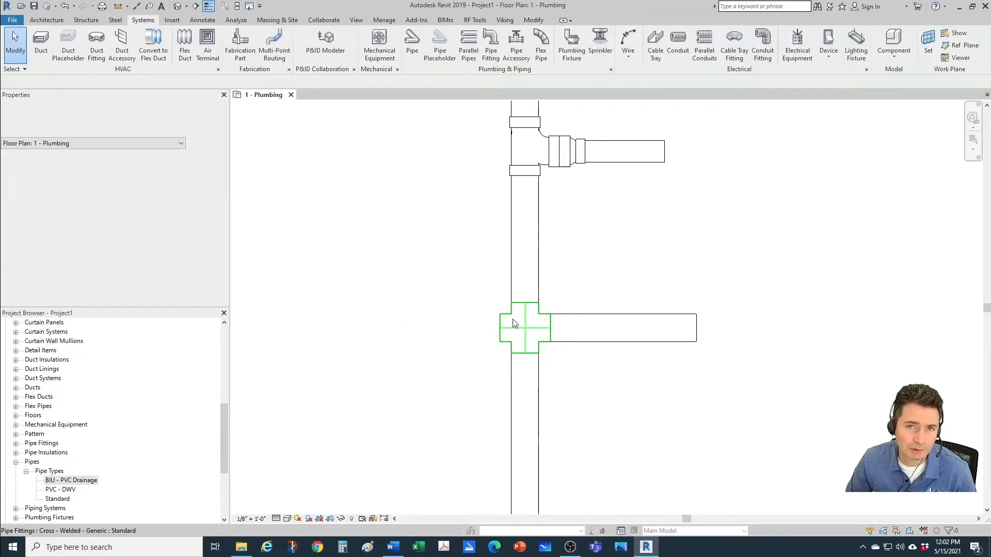
Step: Set the Cross fitting of the BIU - PVC Drainage pipe type to Tee Double Sanitary - PVC - Sch 40 - DWV: Standard
right_click(95, 480)
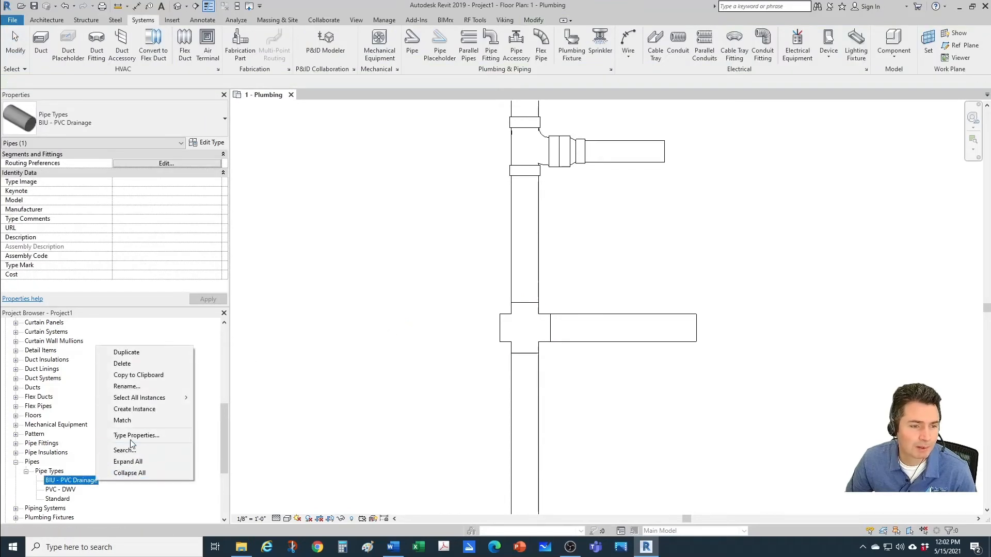
left_click(135, 436)
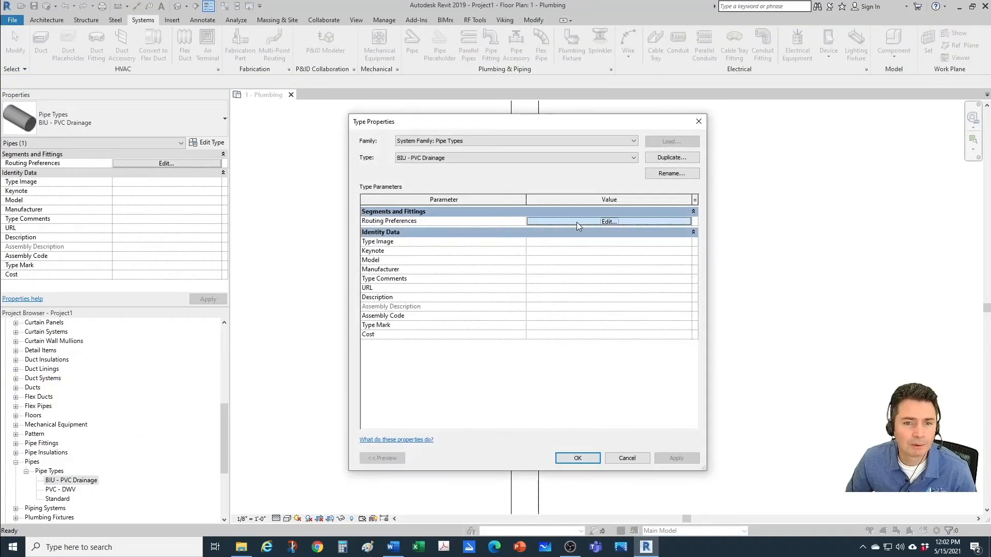
left_click(577, 222)
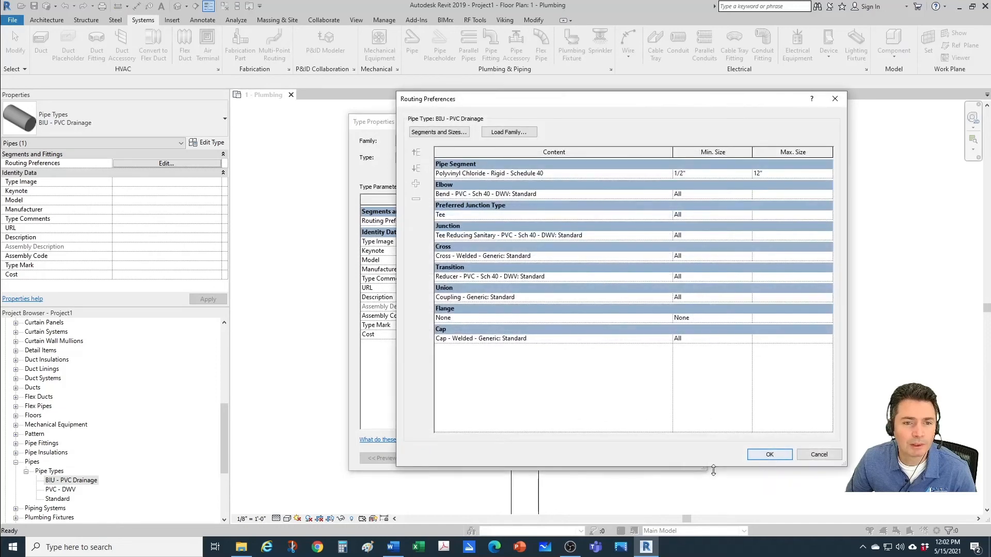
left_click(535, 256)
left_click(668, 256)
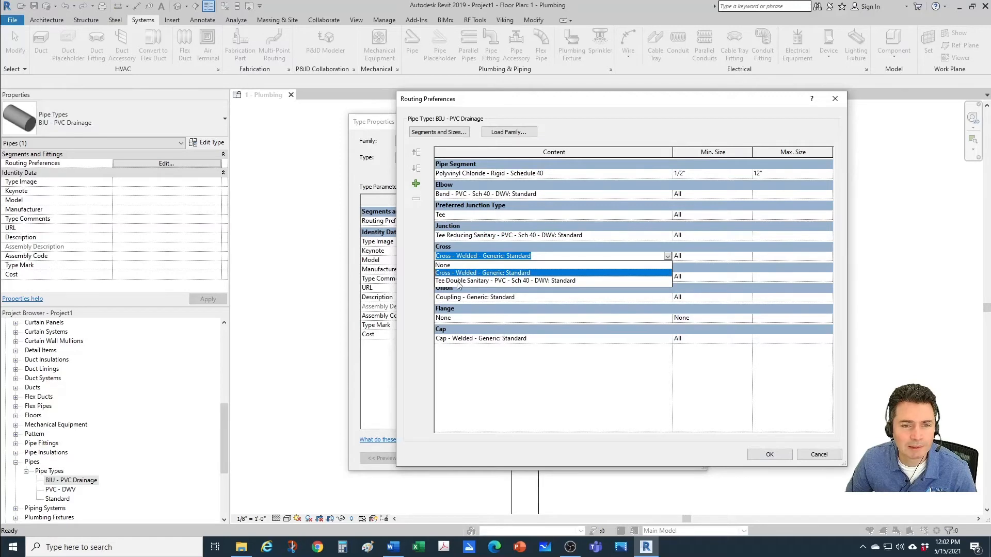
left_click(494, 282)
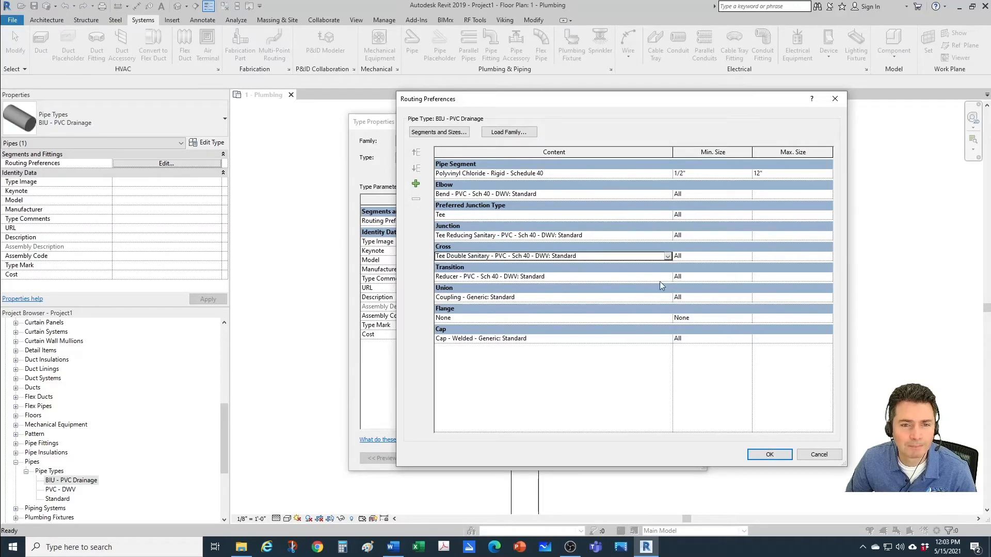
left_click(769, 454)
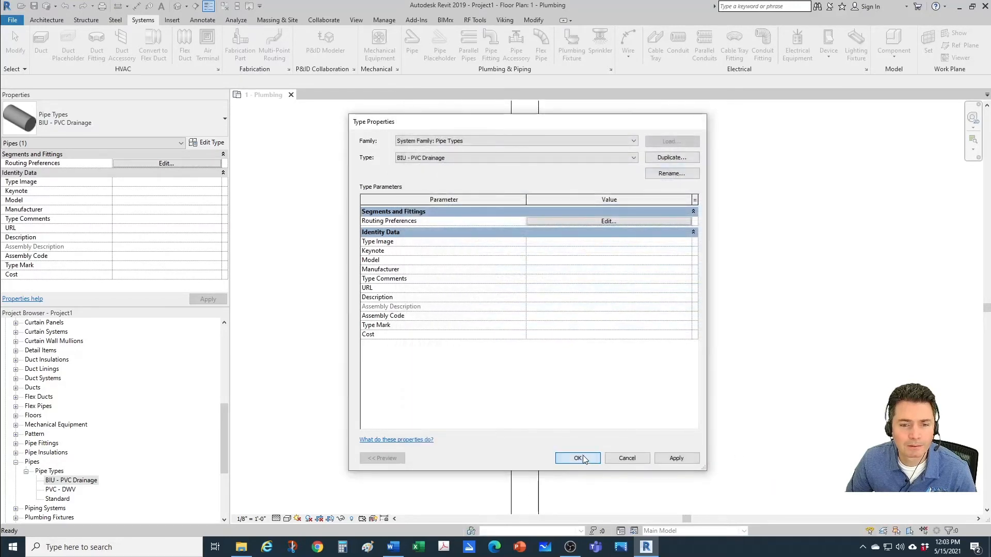
left_click(583, 456)
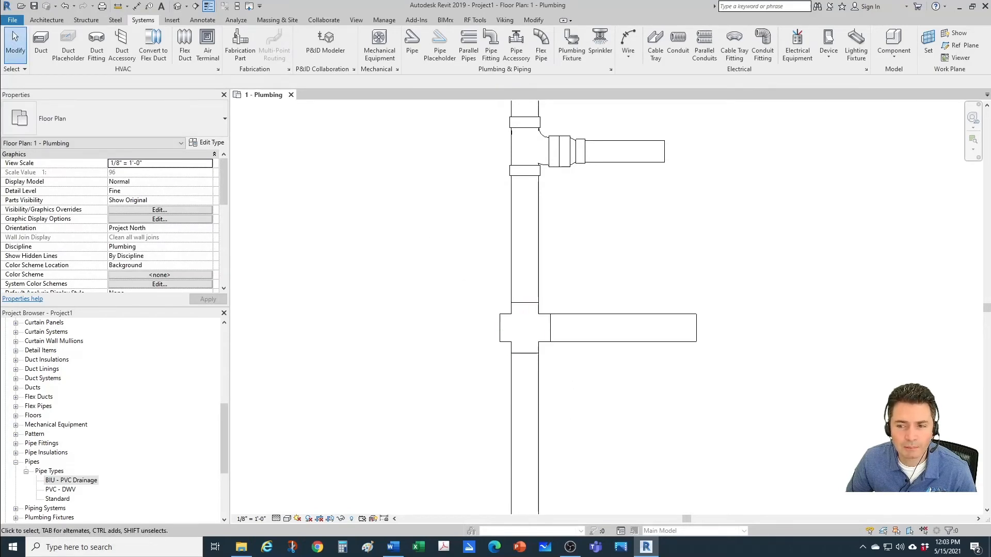
Step: Change the generic cross on the 4" branch back to a tee and convert it into a double sanitary tee
left_click(513, 331)
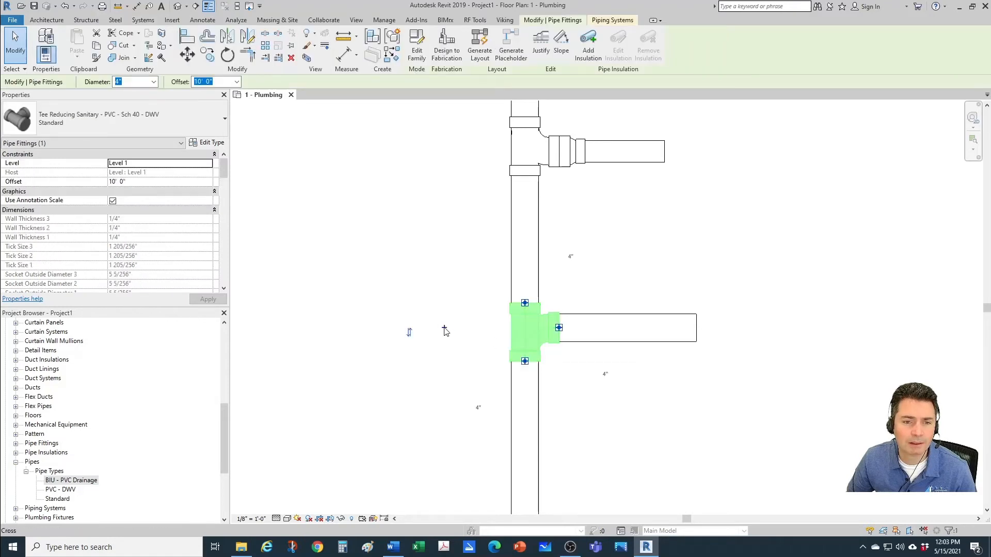
left_click(444, 329)
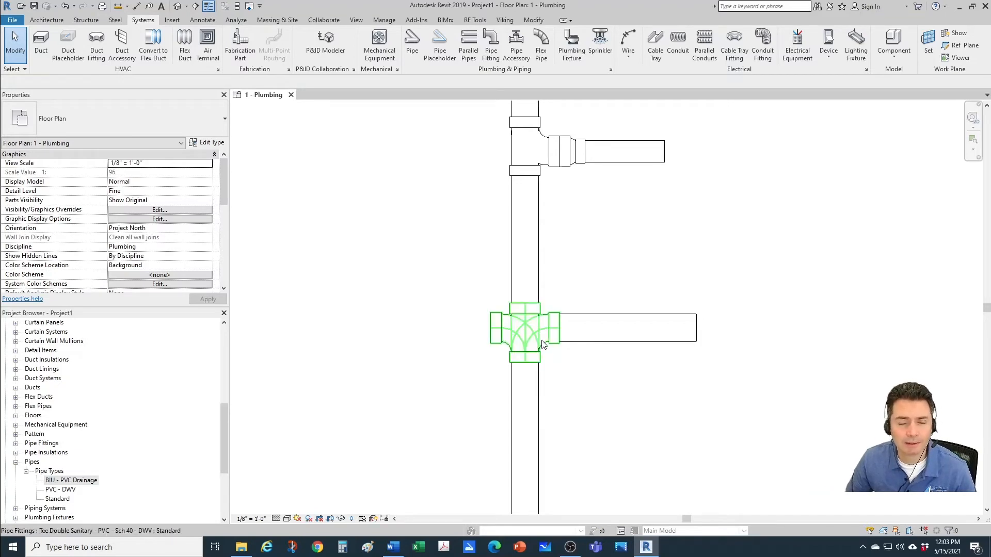
scroll(671, 408, "down", 2)
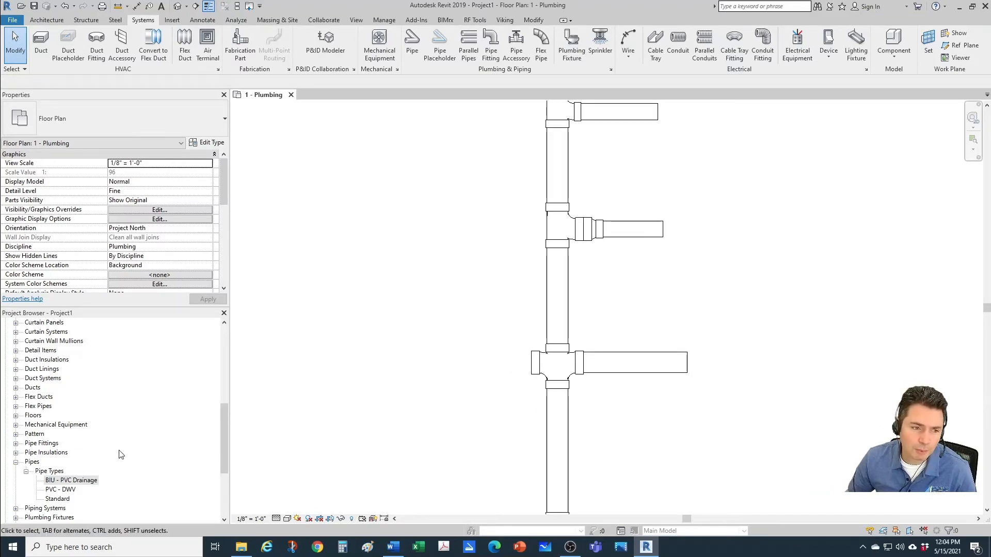
Step: Set the Union fitting in the BIU - PVC Drainage routing preferences to Coupling - PVC - Sch 40 - DWV: Standard
right_click(92, 480)
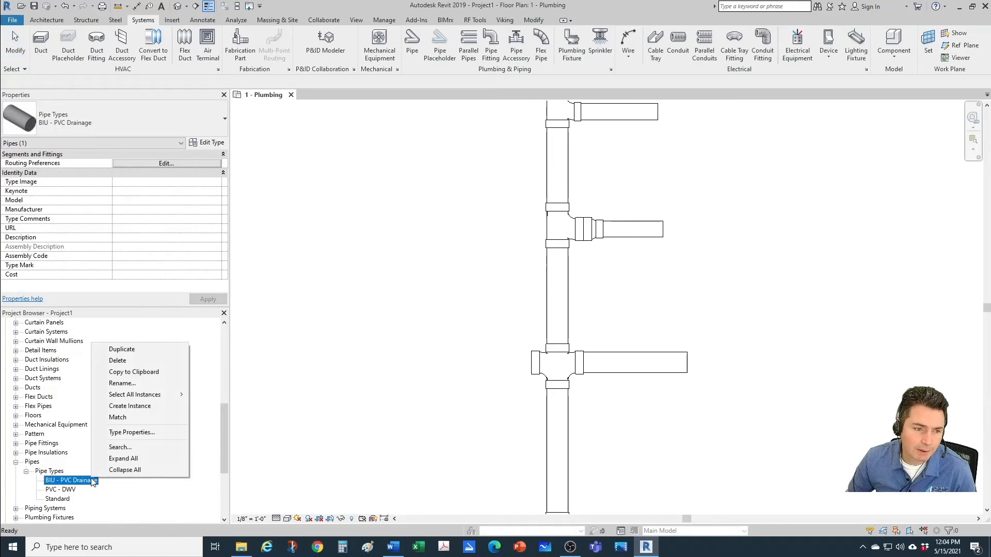
left_click(116, 434)
left_click(640, 220)
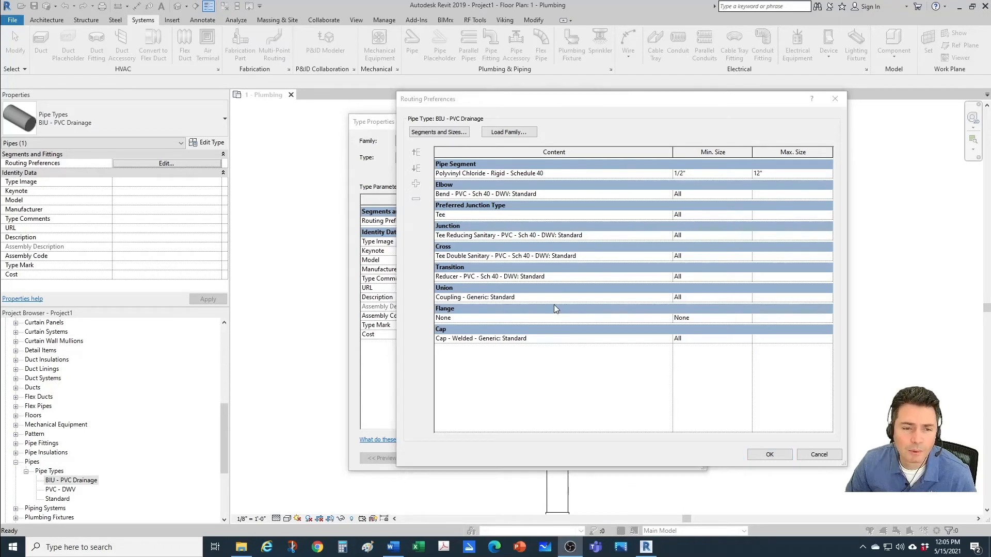
left_click(589, 299)
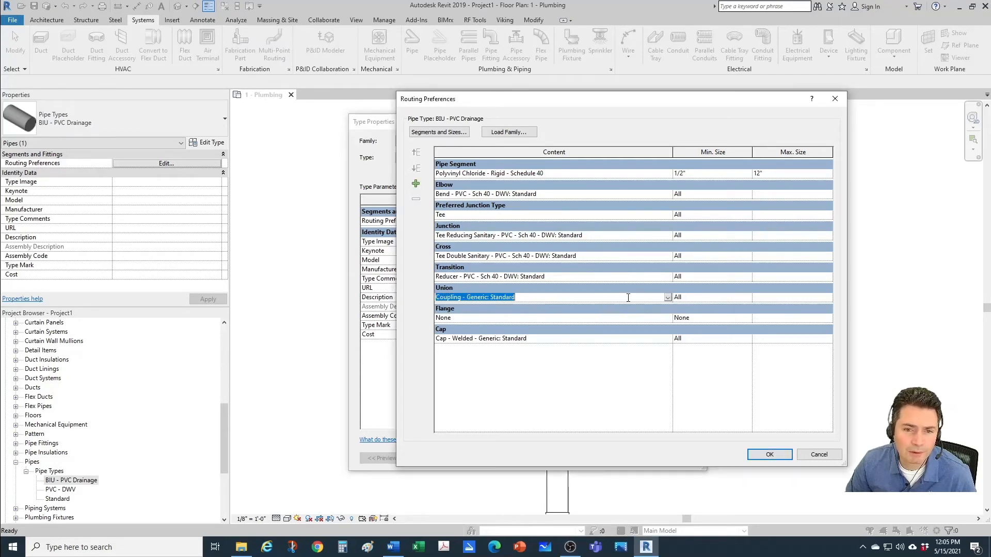
left_click(667, 297)
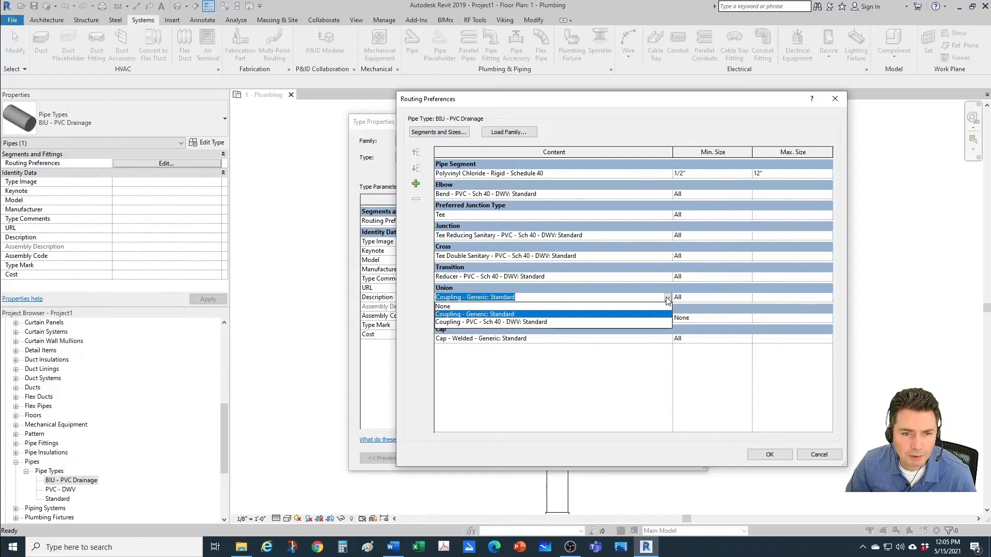
left_click(477, 322)
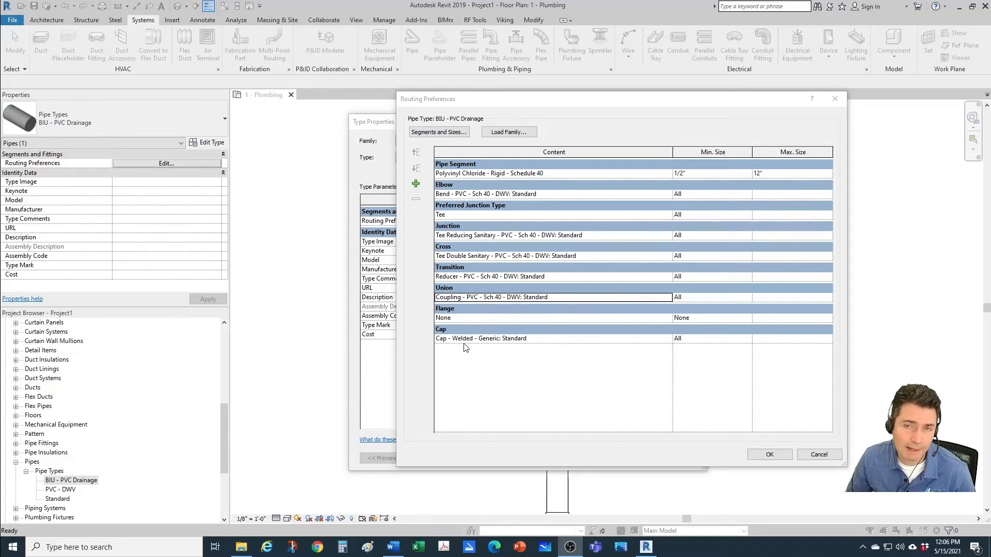
Step: Set the Cap fitting to Plug - PVC - Sch 40 - DWV: Standard and accept the routing preferences and type properties
left_click(614, 338)
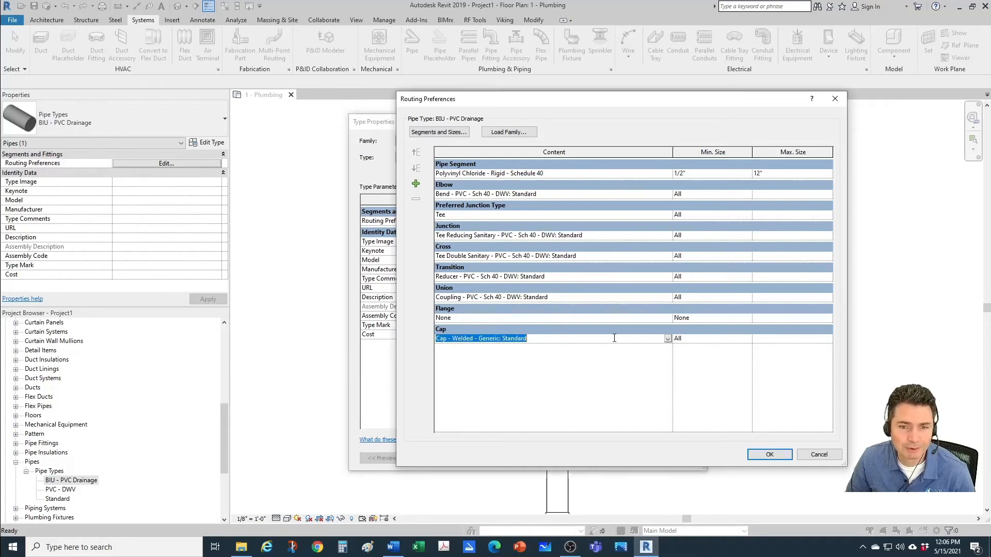
left_click(668, 339)
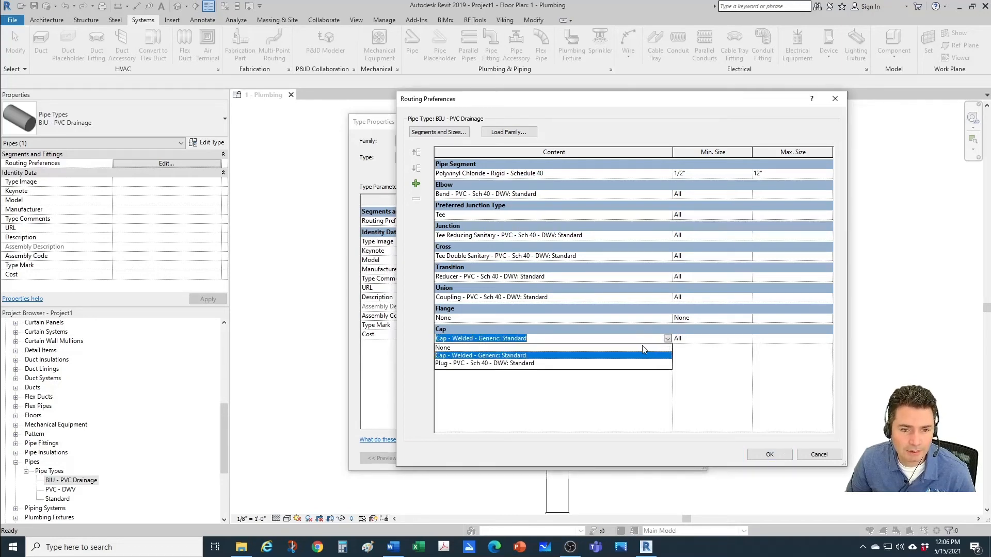
left_click(461, 364)
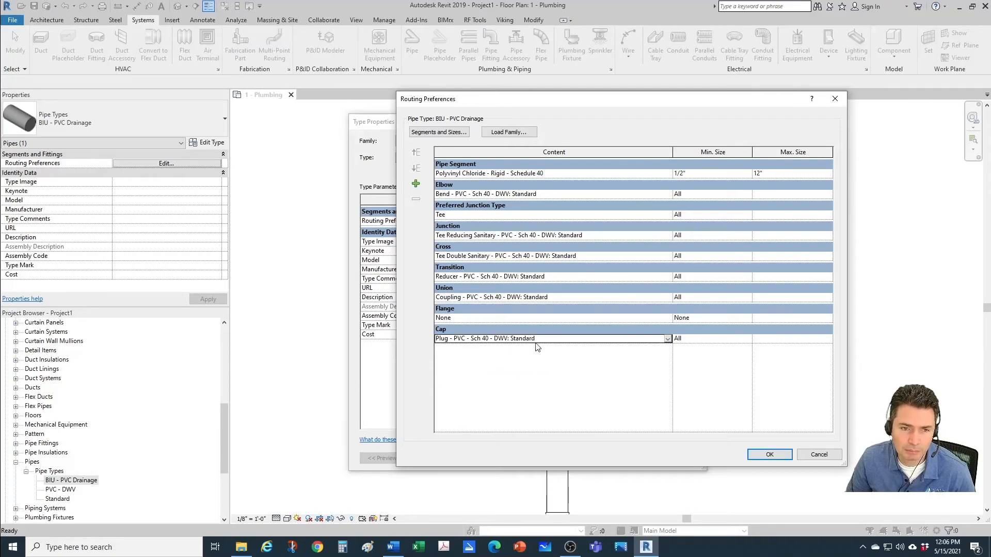
left_click(769, 454)
left_click(576, 456)
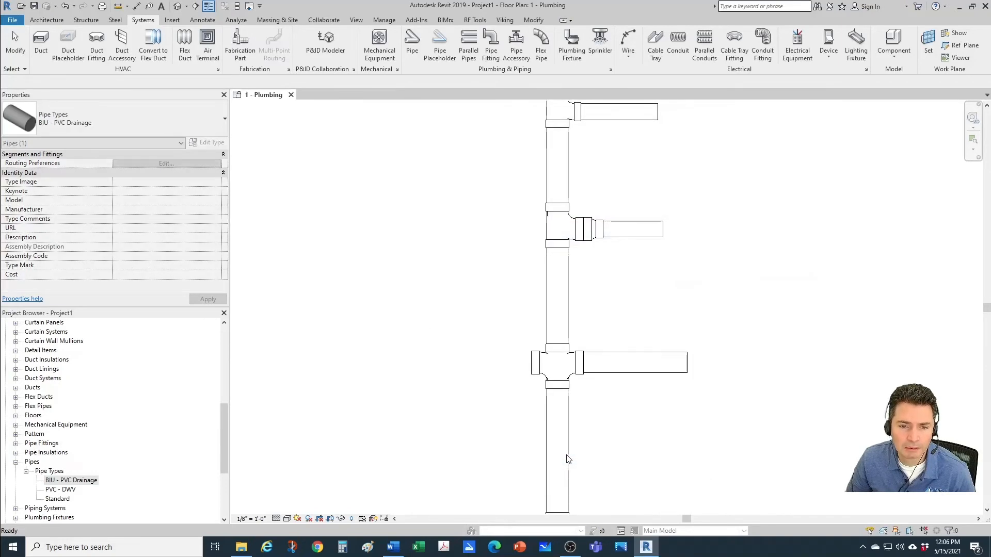
Step: Delete all the test pipes and fittings from the Plumbing floor plan
scroll(471, 365, "down", 4)
left_click(325, 220)
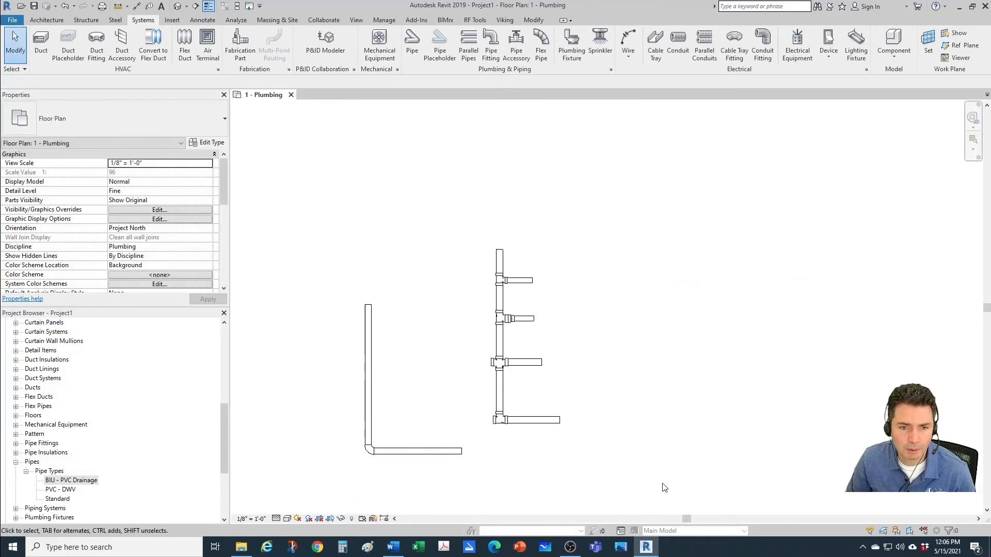
left_click_drag(338, 219, 594, 468)
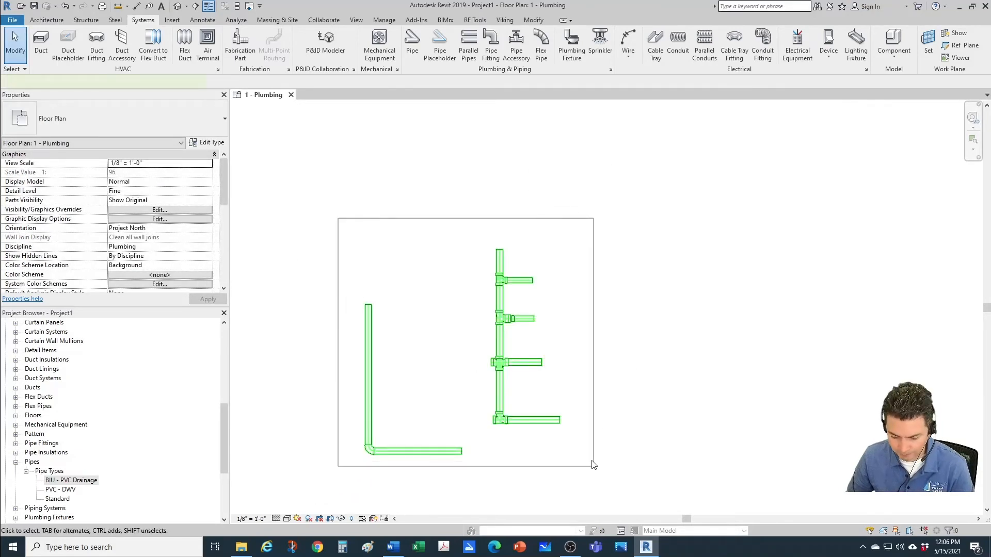
key("Delete")
Step: Draw a vertical 4" BIU - PVC Drainage pipe about 13'-7" long in the Plumbing floor plan
key("p")
key("i")
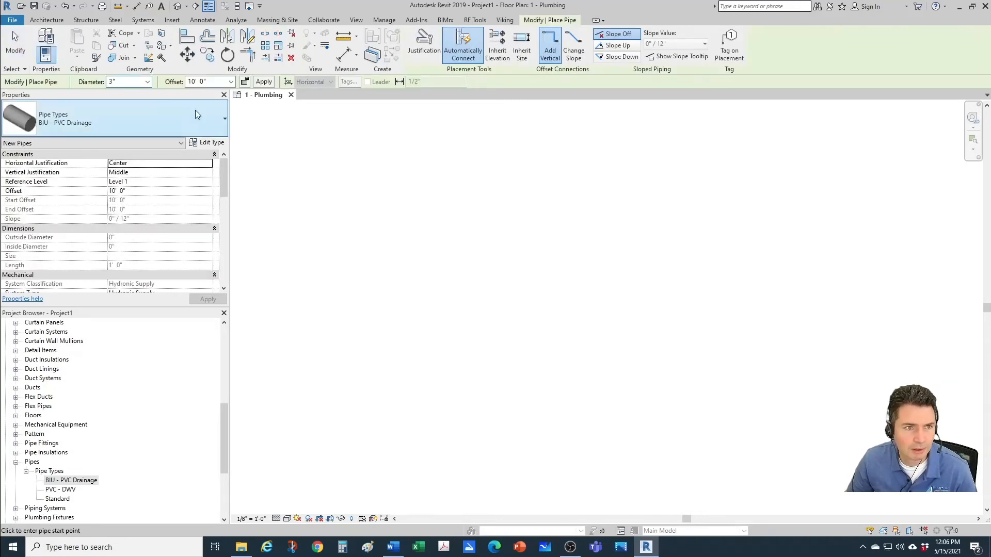
left_click(147, 82)
left_click(138, 166)
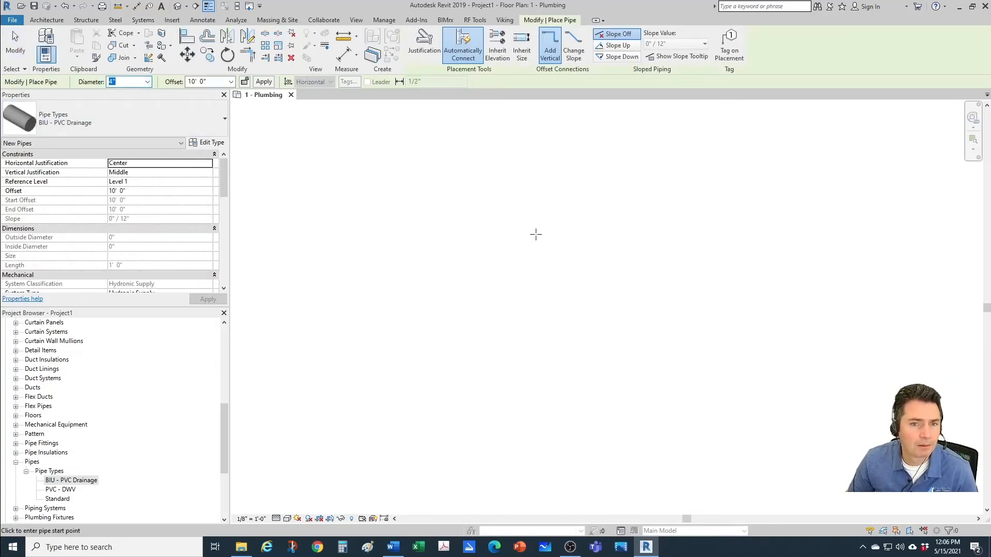
left_click(523, 201)
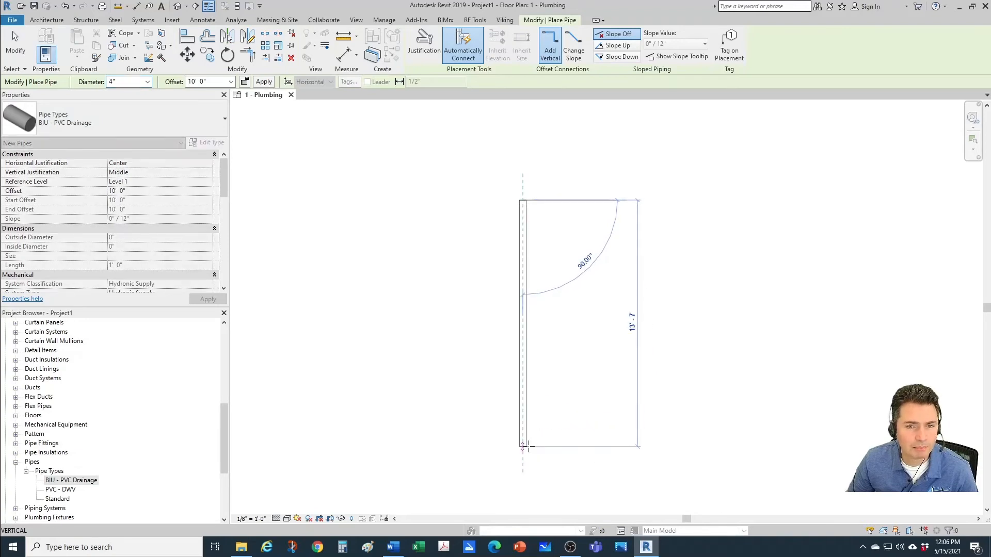
left_click(529, 445)
key("Escape")
key("Escape")
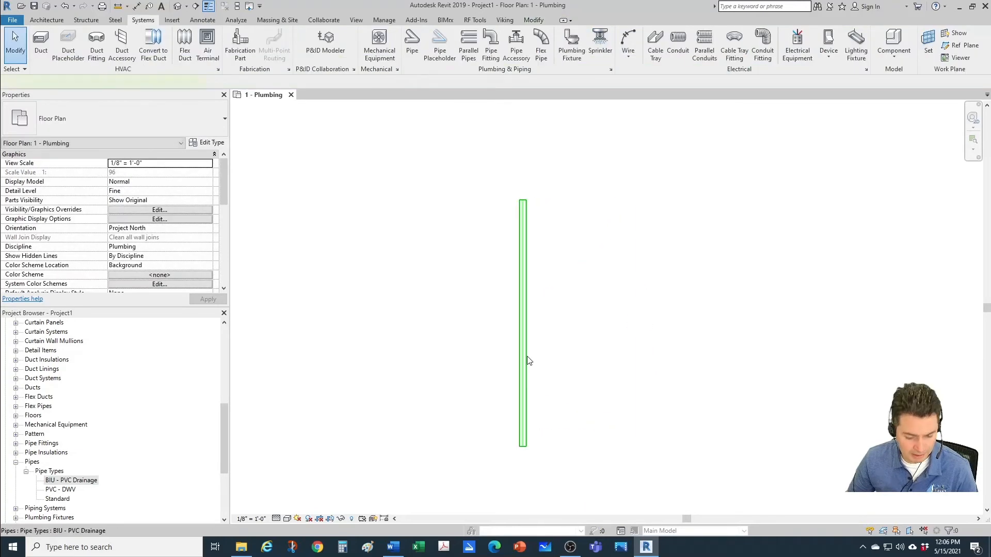
Step: Draw a horizontal 3" BIU - PVC Drainage branch about 3'-1" long from the right into the upper part of the vertical pipe
left_click(526, 358)
key("c")
key("s")
scroll(548, 345, "up", 2)
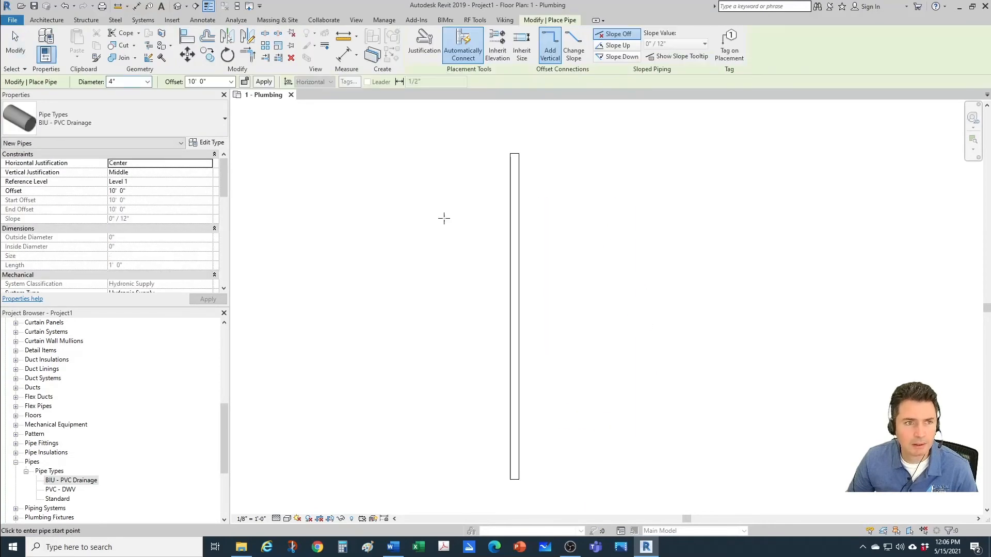
left_click(147, 81)
left_click(129, 149)
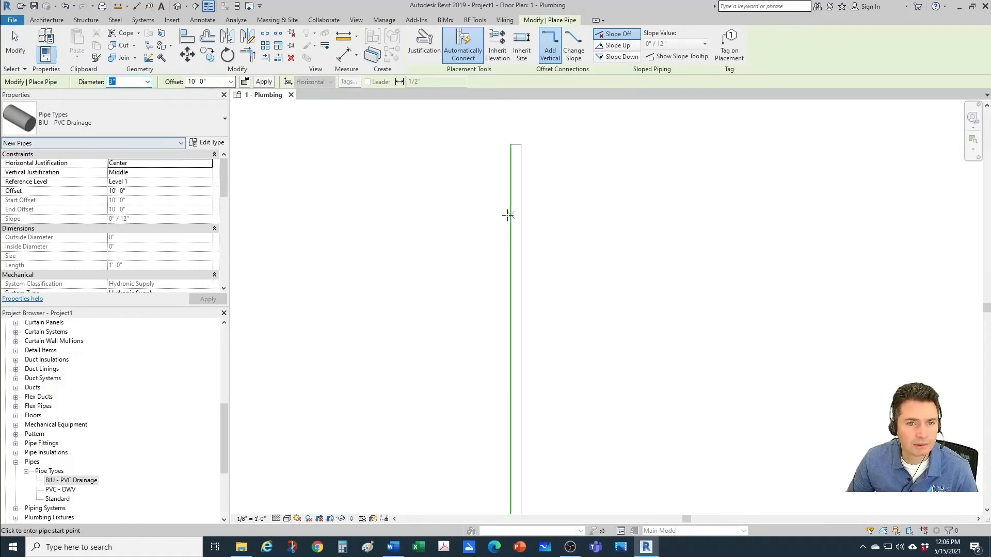
left_click(628, 248)
left_click(515, 248)
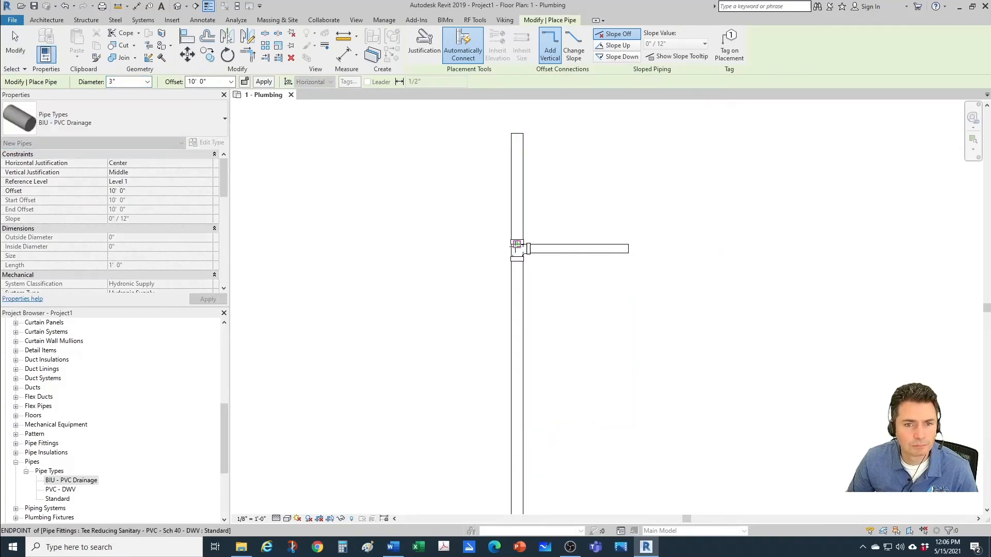
key("Escape")
key("Escape")
scroll(541, 267, "up", 1)
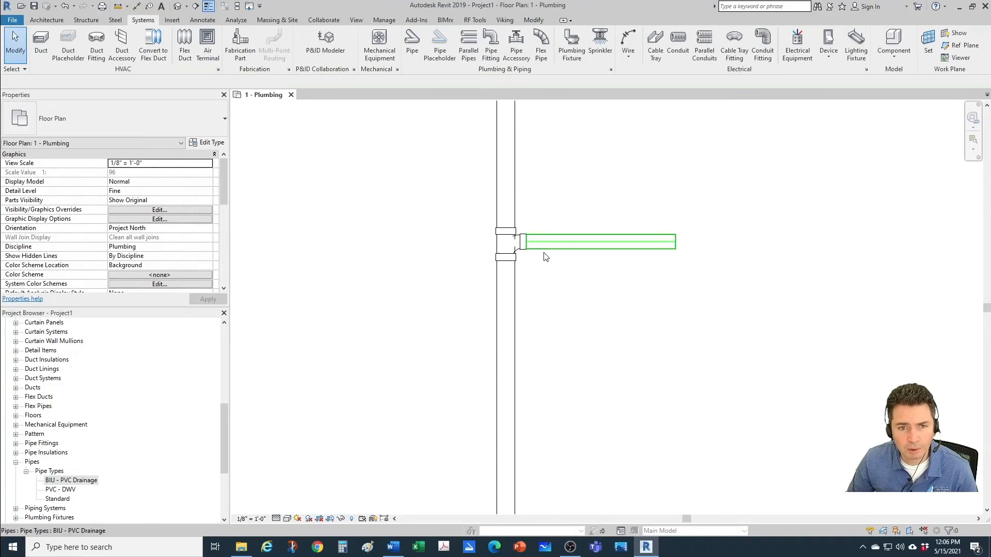
Step: Change the horizontal branch's diameter to 4" and convert its reducing sanitary tee into a double sanitary tee
left_click(545, 254)
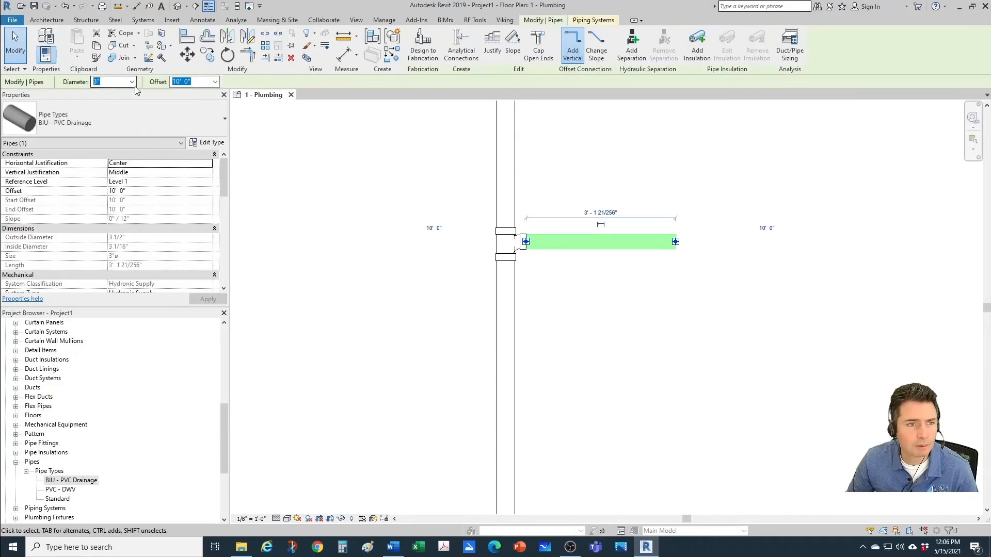
left_click(133, 83)
left_click(132, 165)
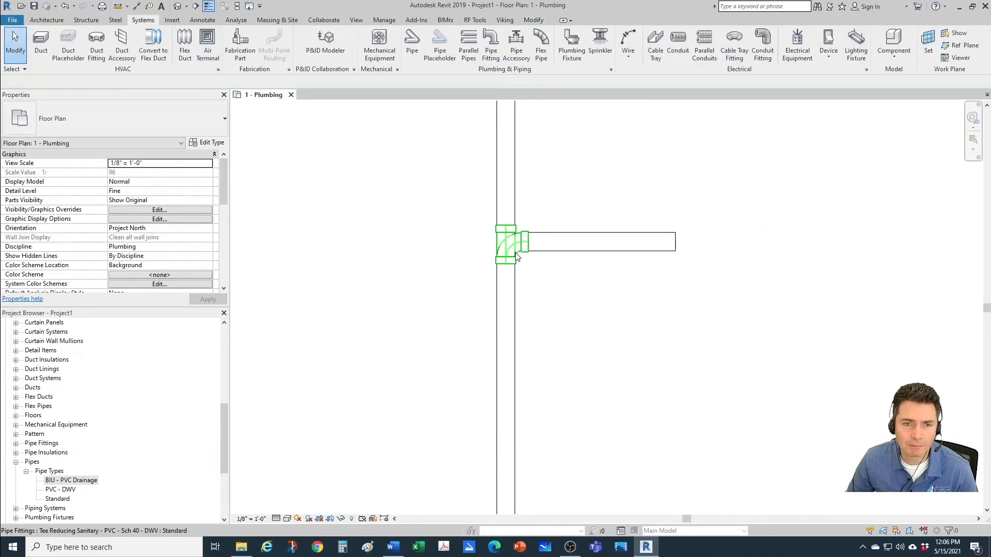
left_click(515, 287)
scroll(467, 258, "up", 1)
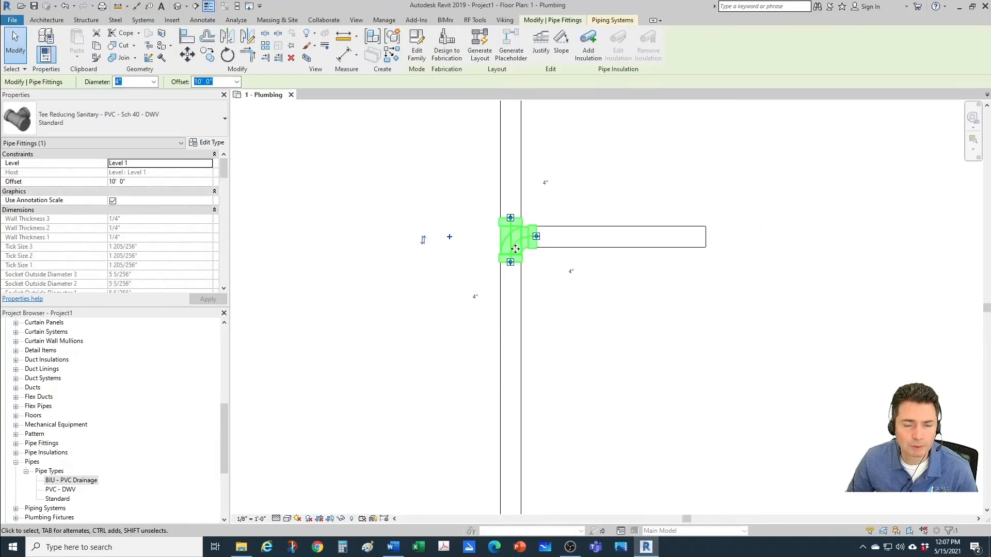
left_click(450, 238)
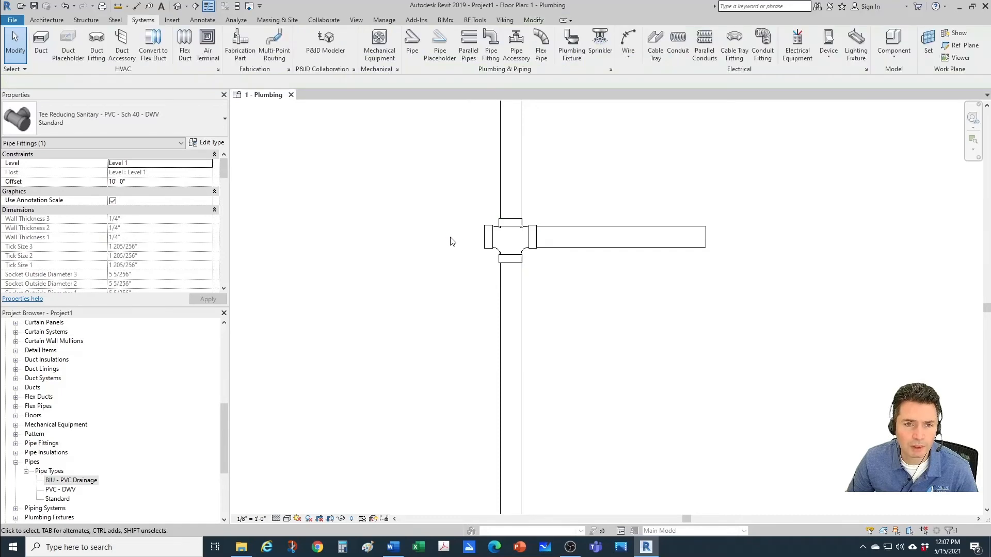
Step: Draw a 4" pipe run from the double tee's open end: horizontally left, down about 1'-4", and down-left at 45°
left_click(499, 246)
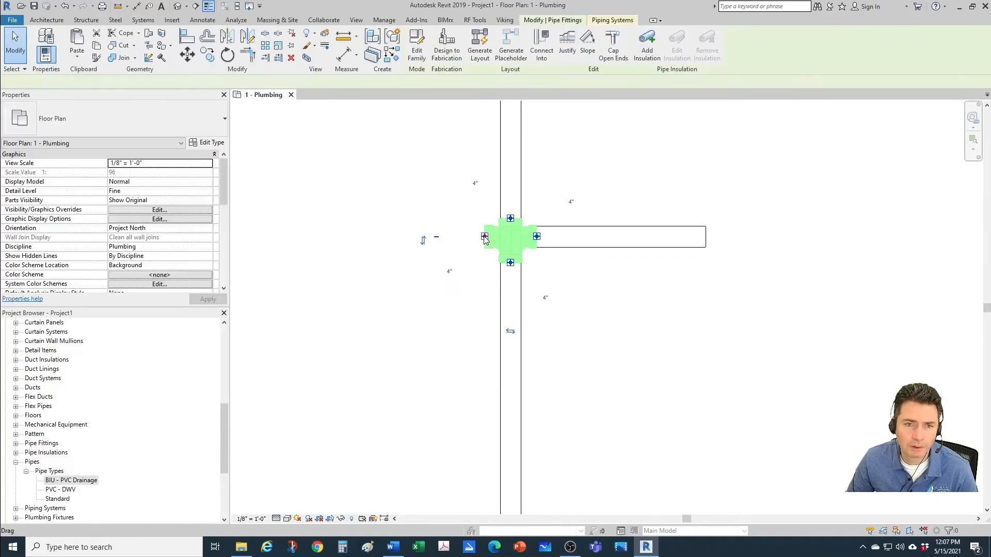
right_click(484, 236)
left_click(516, 285)
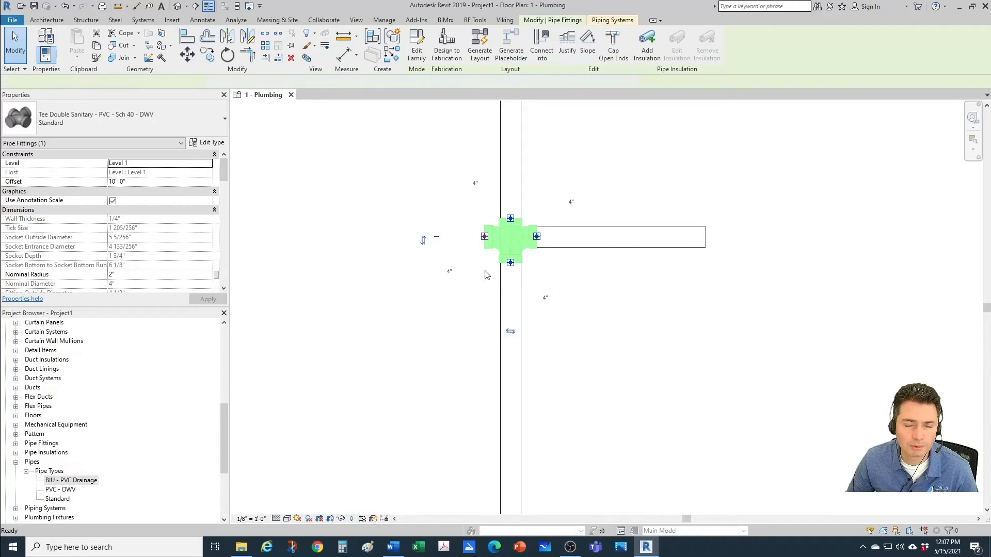
left_click(354, 236)
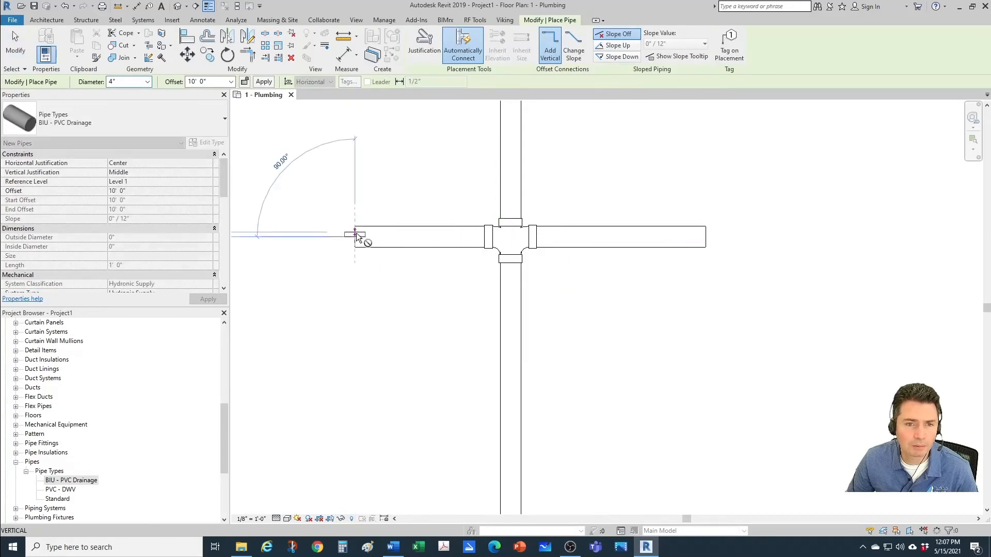
scroll(356, 237, "down", 2)
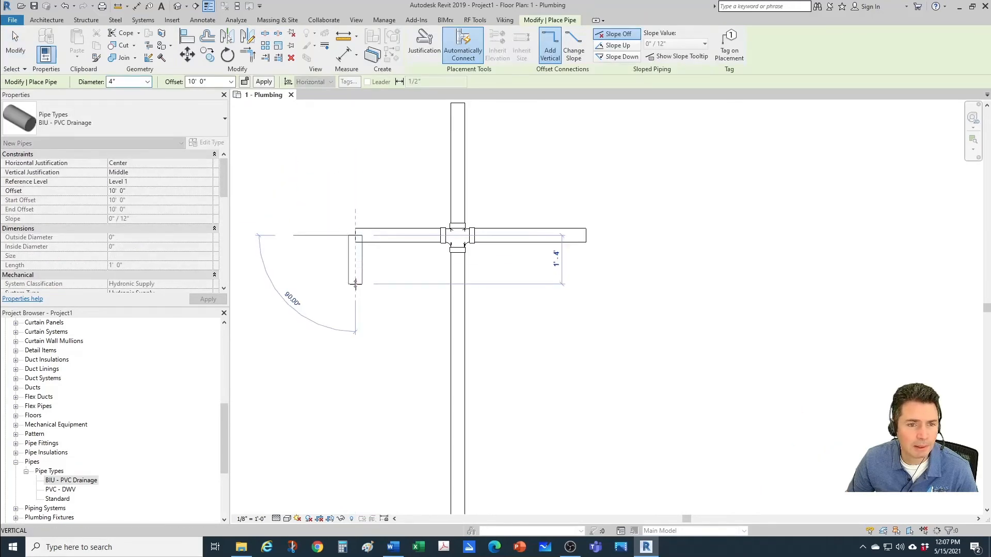
left_click(355, 284)
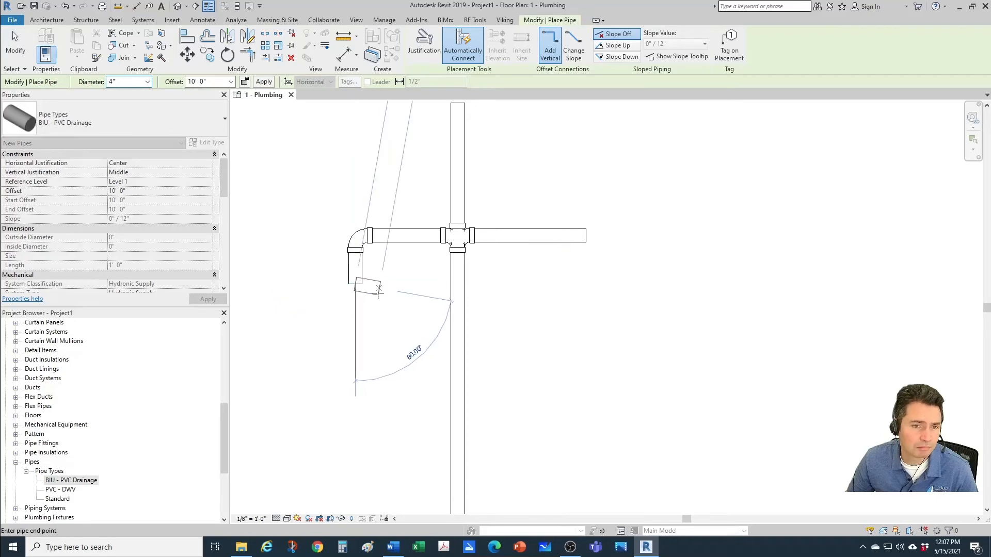
scroll(337, 324, "up", 1)
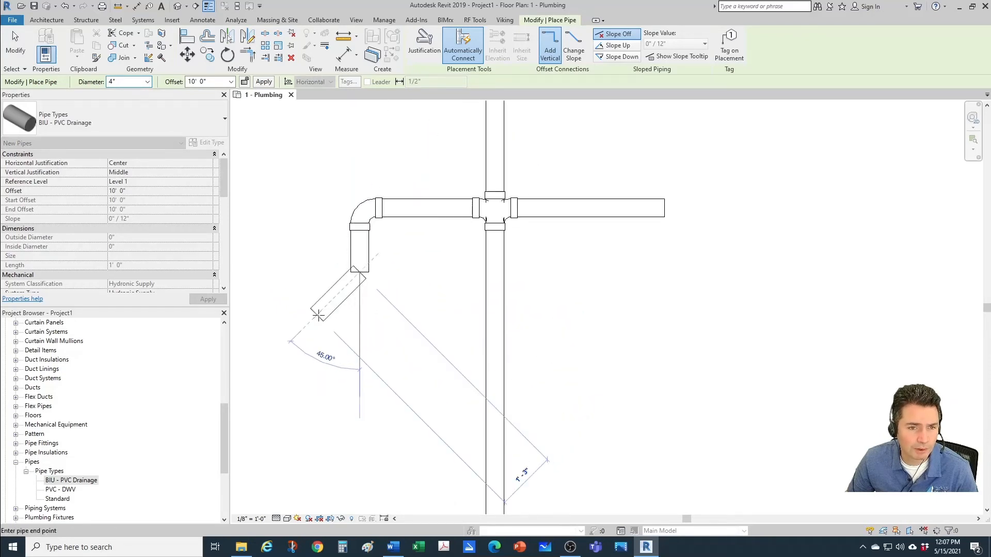
left_click(322, 319)
middle_click_drag(677, 378, 723, 405)
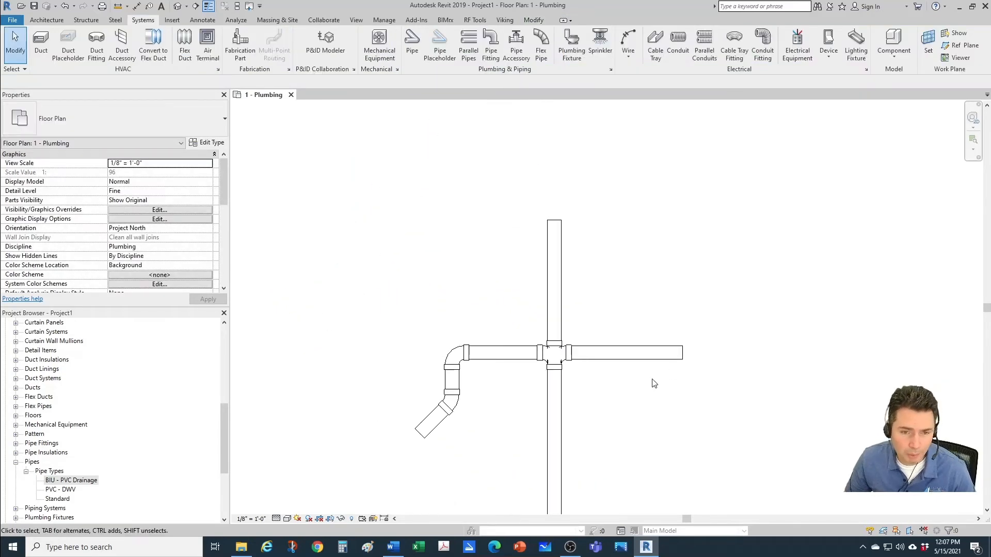
Step: Extend the 45° pipe's open end with a short horizontal 4" pipe to the left and a vertical pipe about 1'-6" down
middle_click_drag(659, 388, 649, 333)
scroll(522, 342, "up", 1)
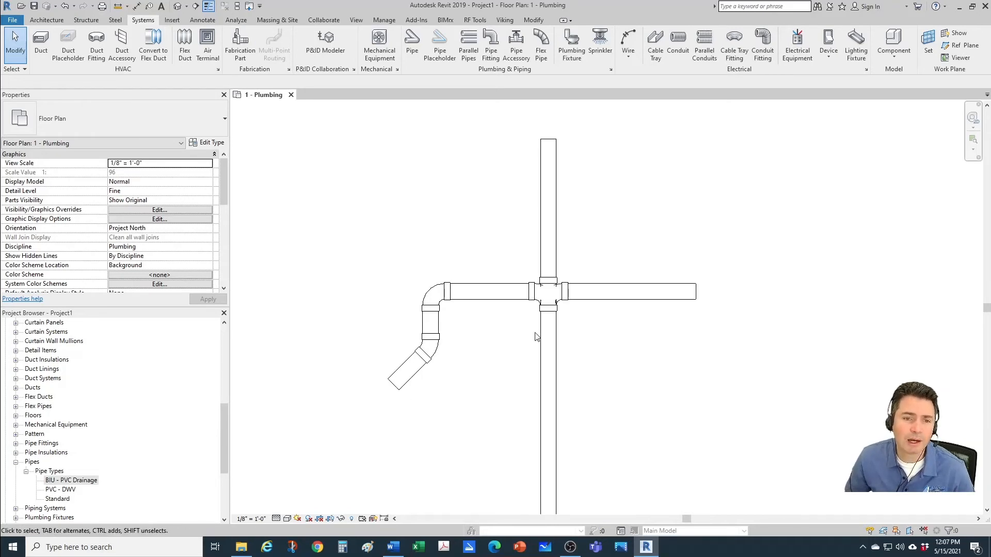
scroll(457, 352, "up", 1)
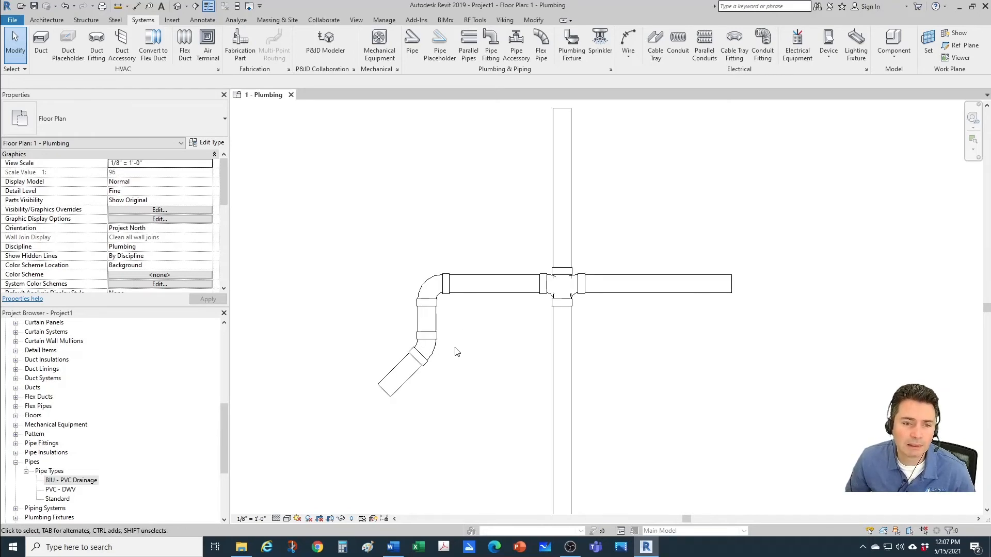
left_click(391, 394)
right_click(383, 392)
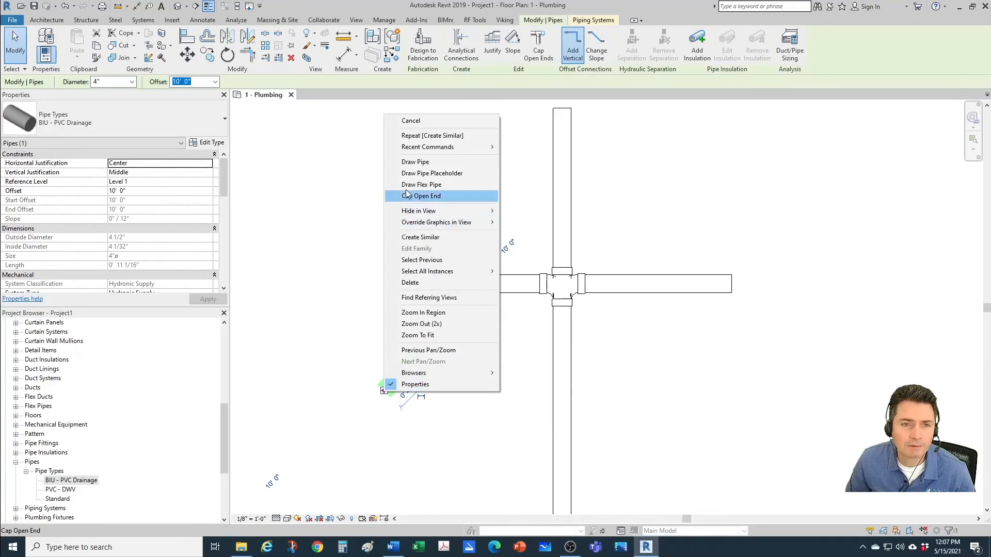
left_click(407, 162)
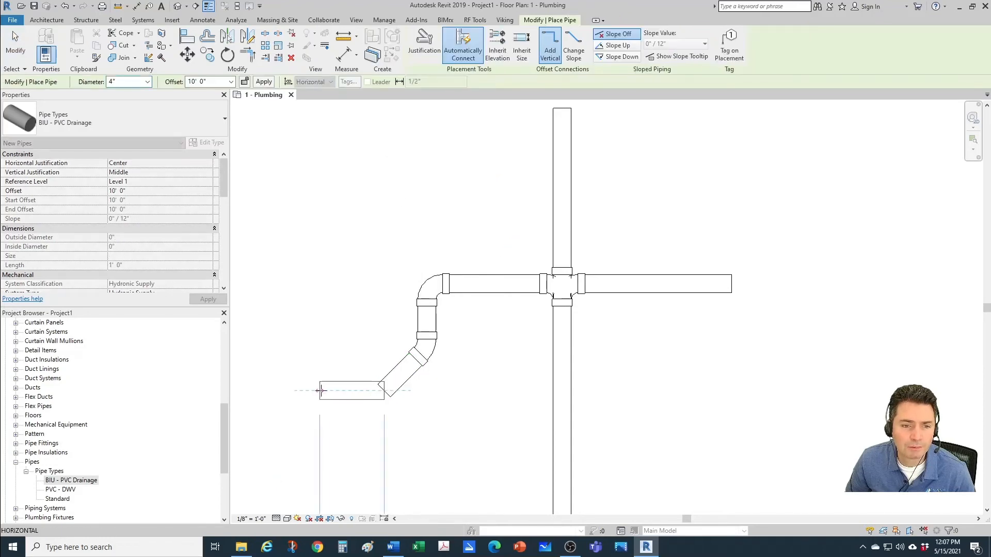
left_click(320, 462)
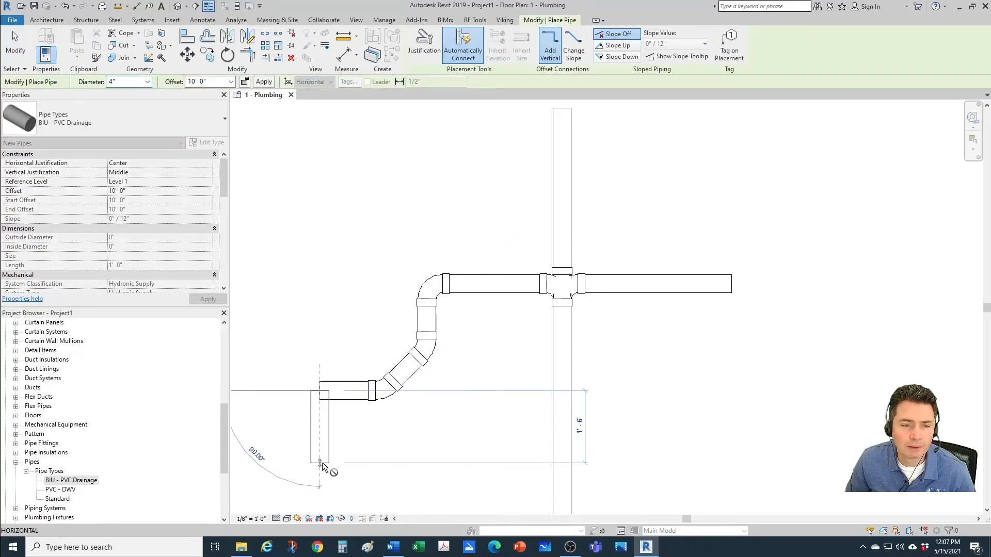
key("Escape")
key("Escape")
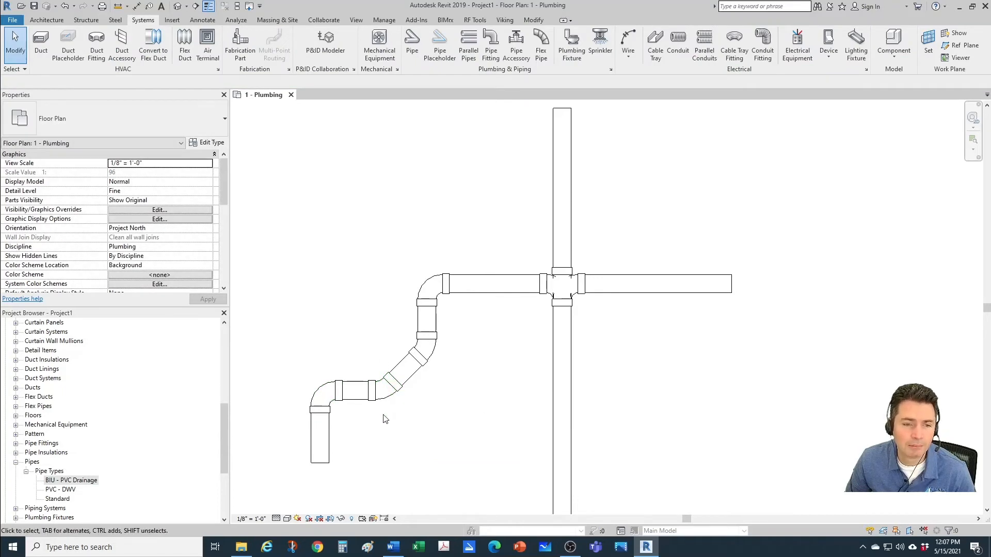
Step: Check the fitting type of the 45° and 90° bends at the lower end of the offset pipe run
middle_click_drag(395, 422, 403, 420)
scroll(403, 420, "up", 1)
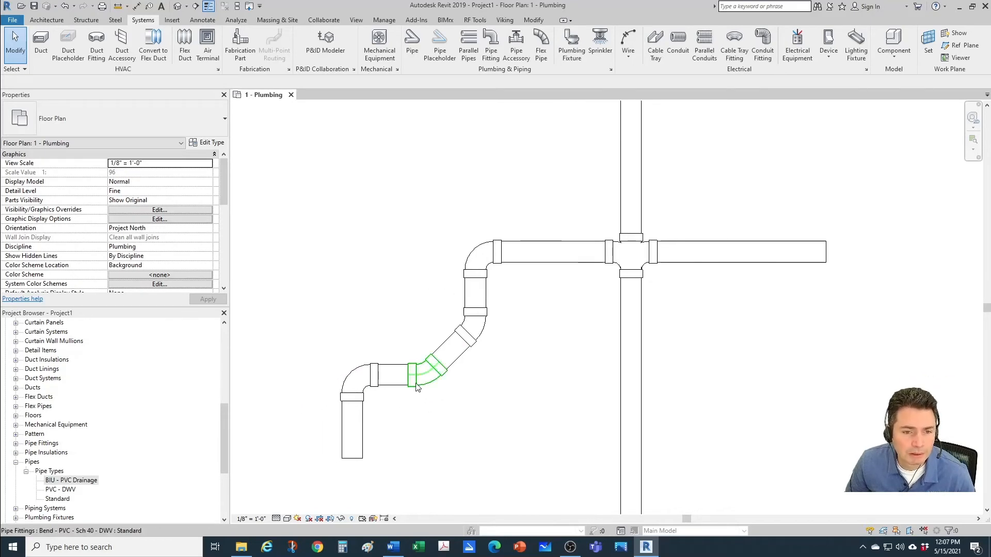
left_click(419, 386)
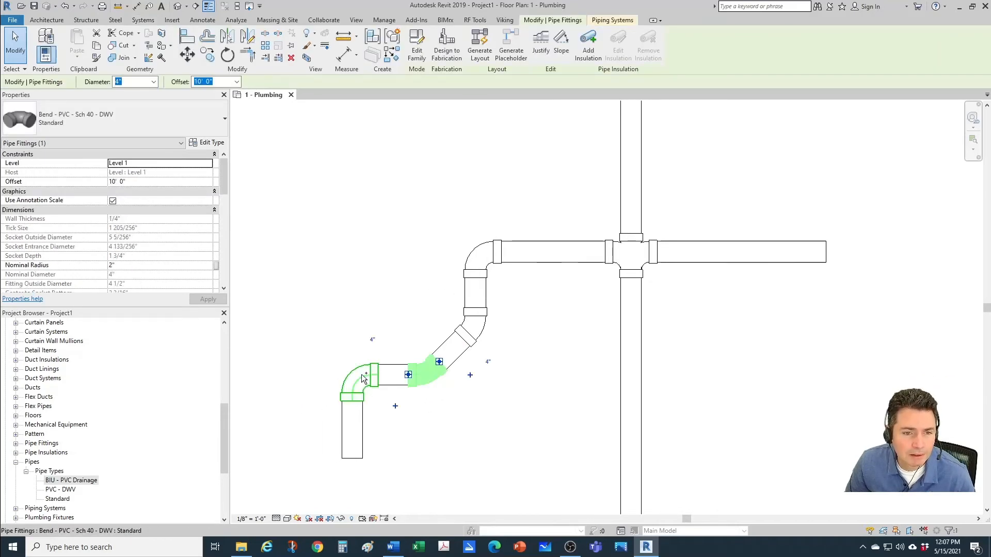
left_click(363, 379)
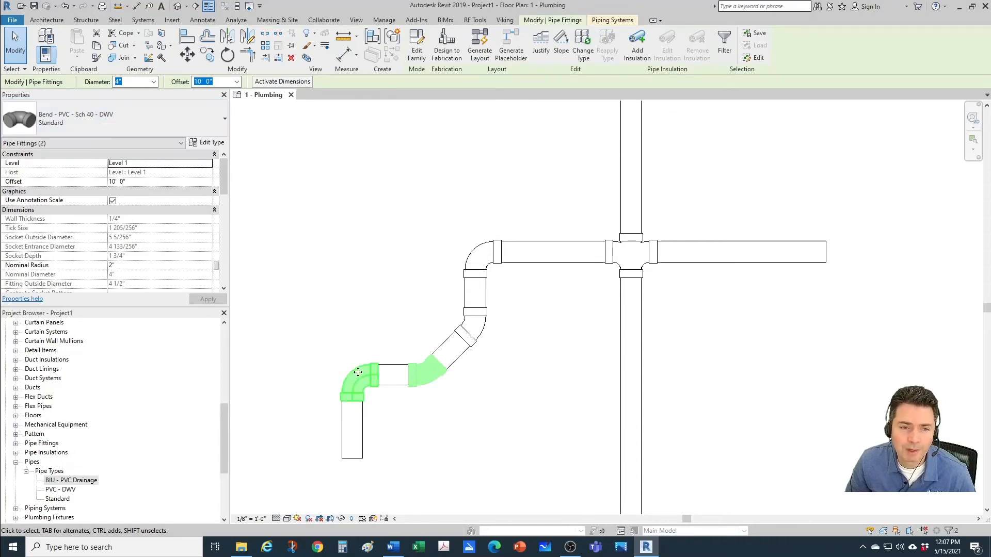
key("Escape")
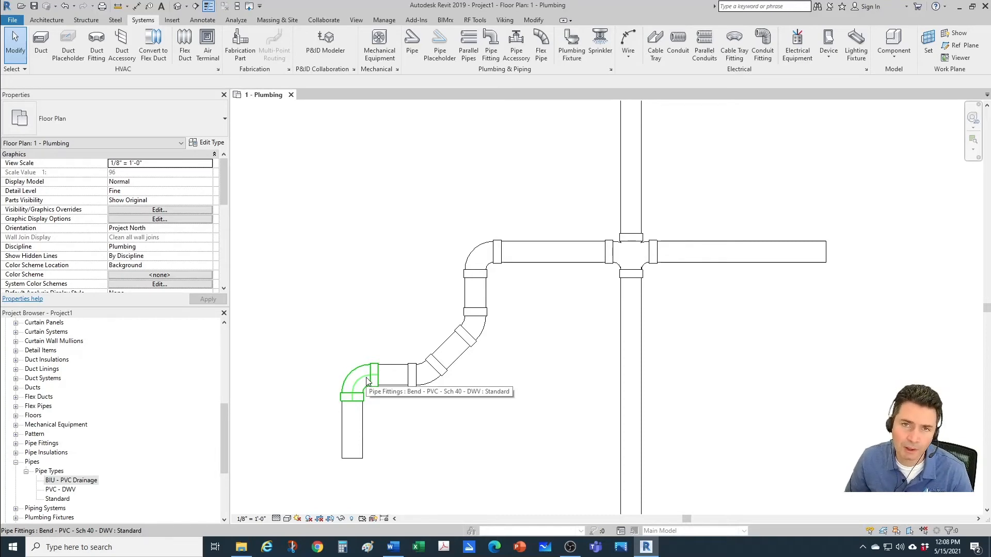
Step: Draw a 4" pipe at 45° from the upper right down into the vertical main below the double tee
scroll(411, 302, "down", 1)
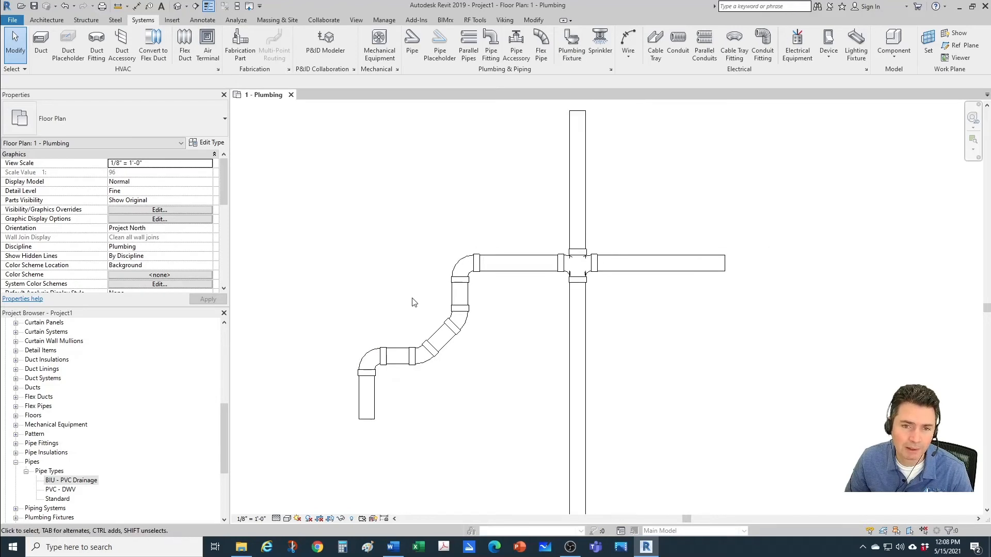
left_click(691, 257)
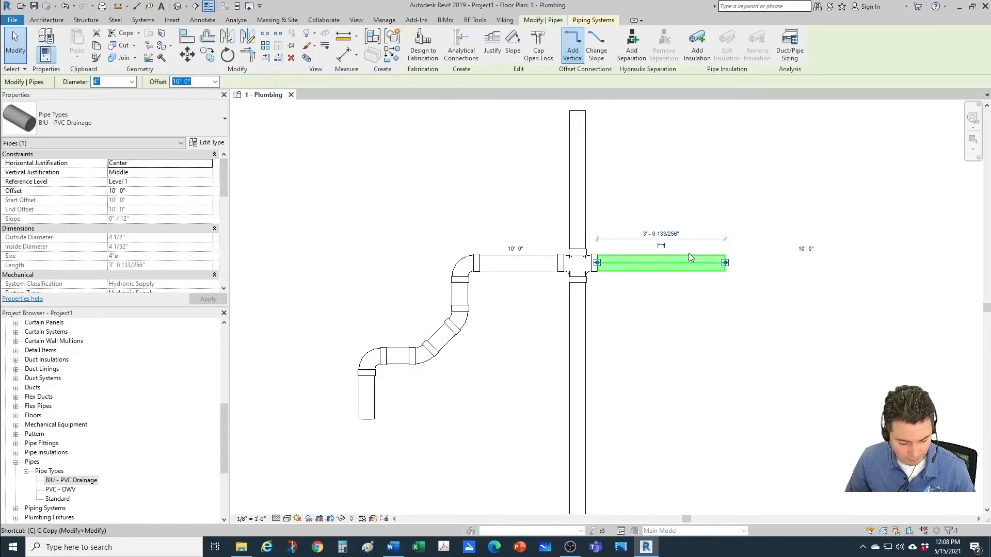
key("c")
key("s")
scroll(666, 377, "up", 1)
left_click(640, 338)
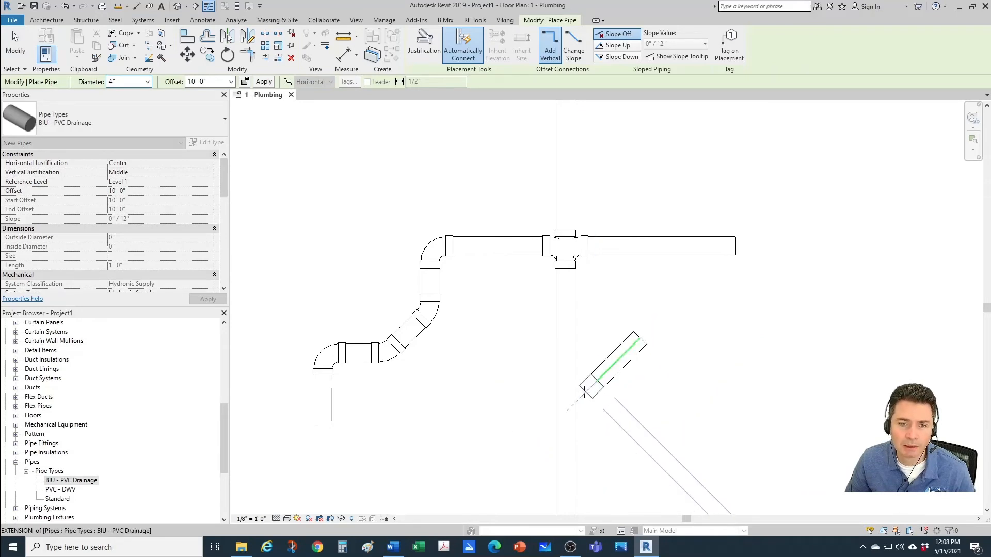
left_click(565, 412)
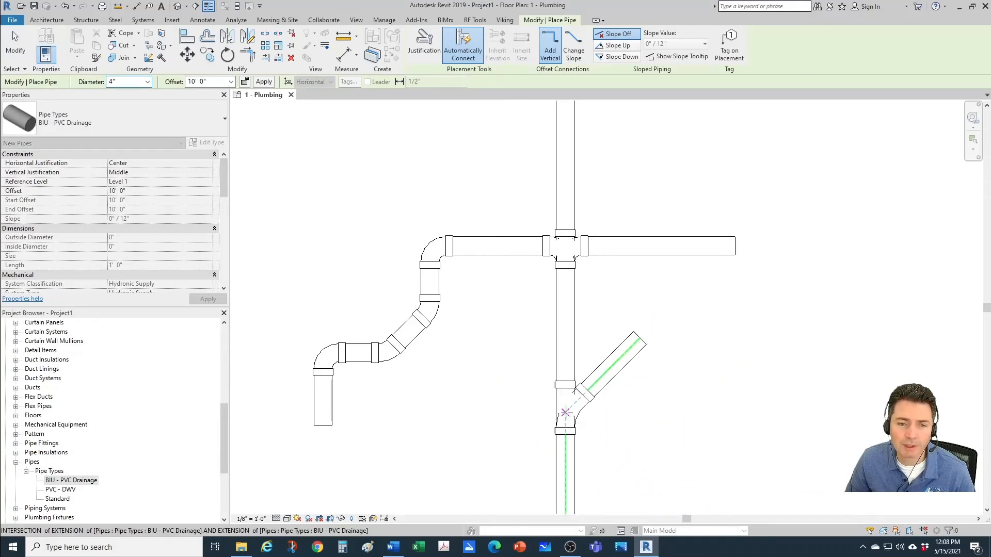
key("Escape")
key("Escape")
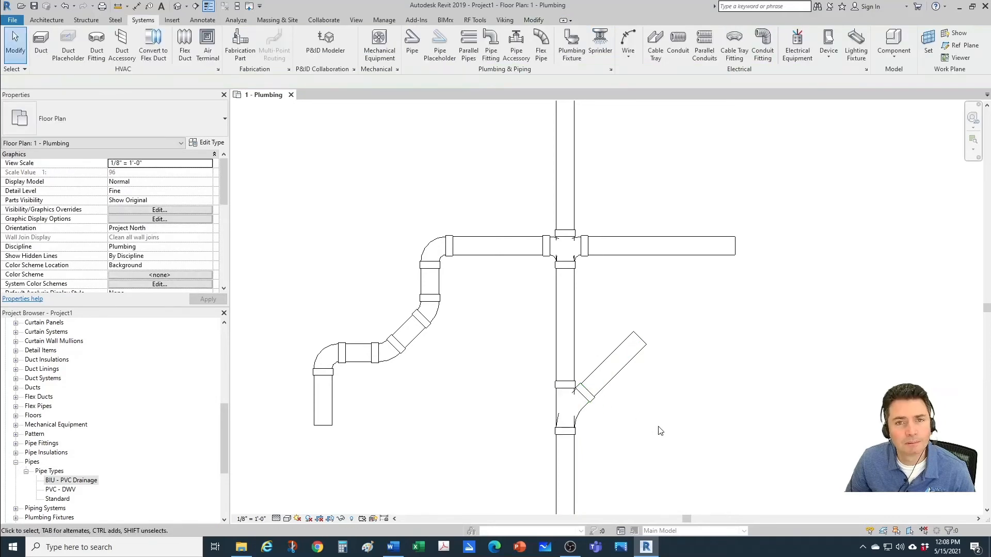
middle_click_drag(662, 433, 642, 388)
scroll(593, 379, "down", 2)
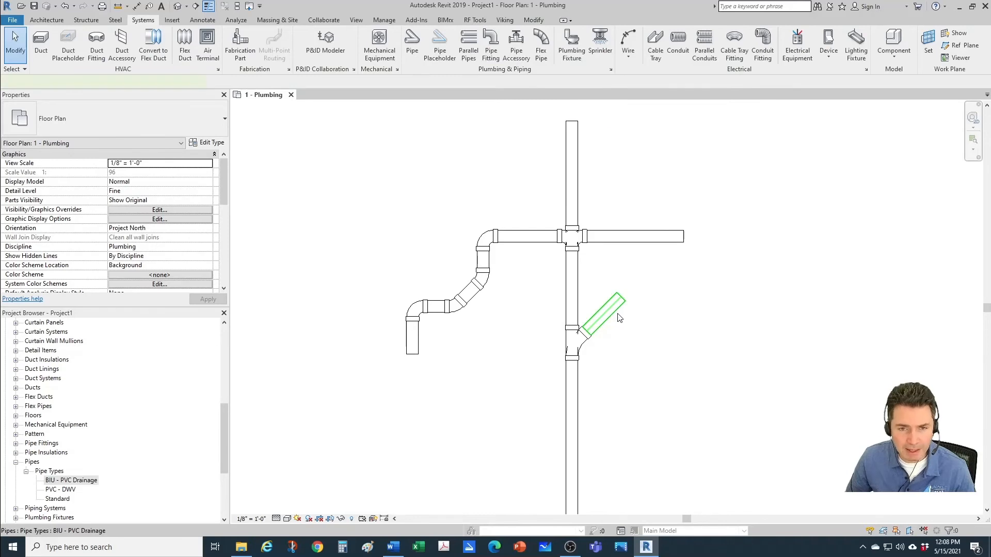
Step: Draw a horizontal 4" branch pipe rightward from the vertical main, just below the 45° branch
key("p")
key("i")
scroll(588, 454, "up", 1)
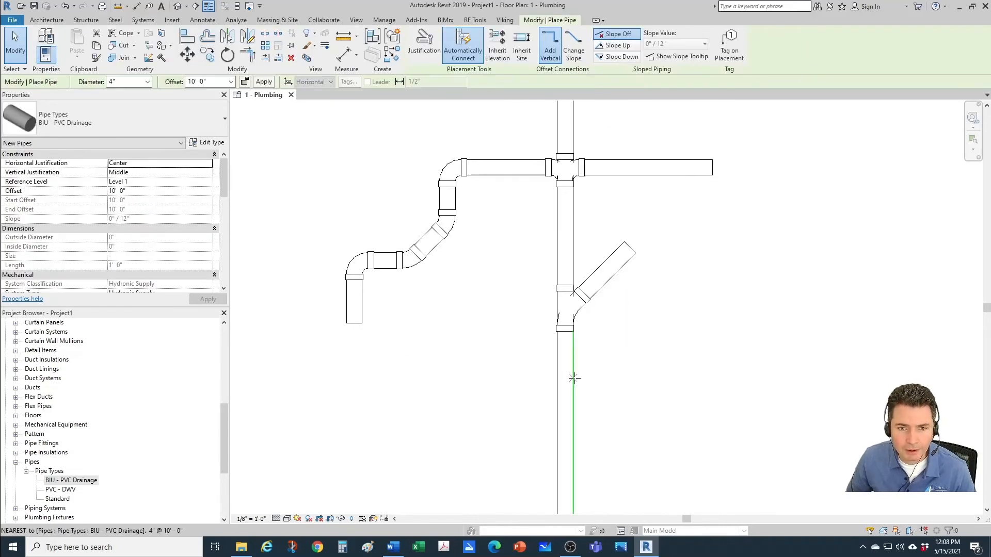
left_click(574, 378)
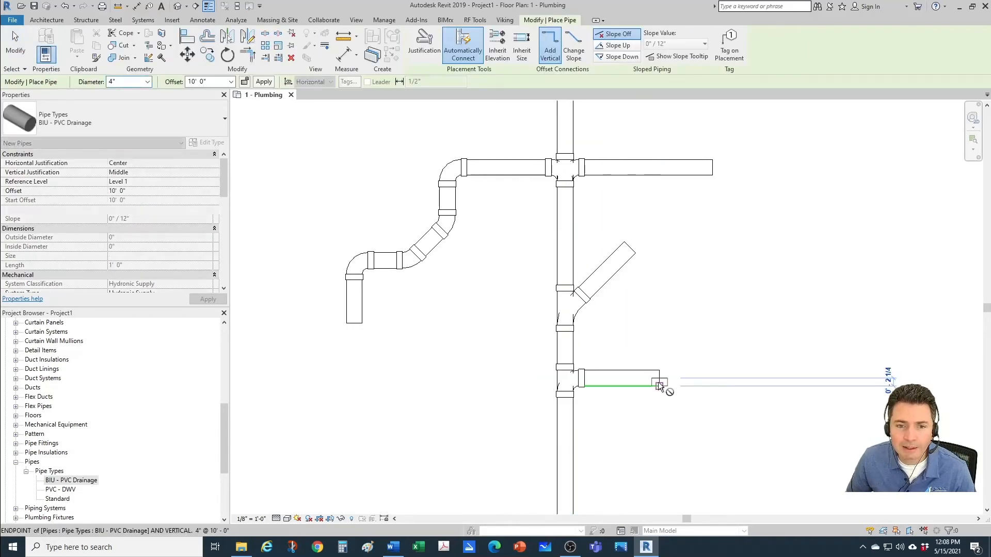
left_click(659, 386)
key("Escape")
key("Escape")
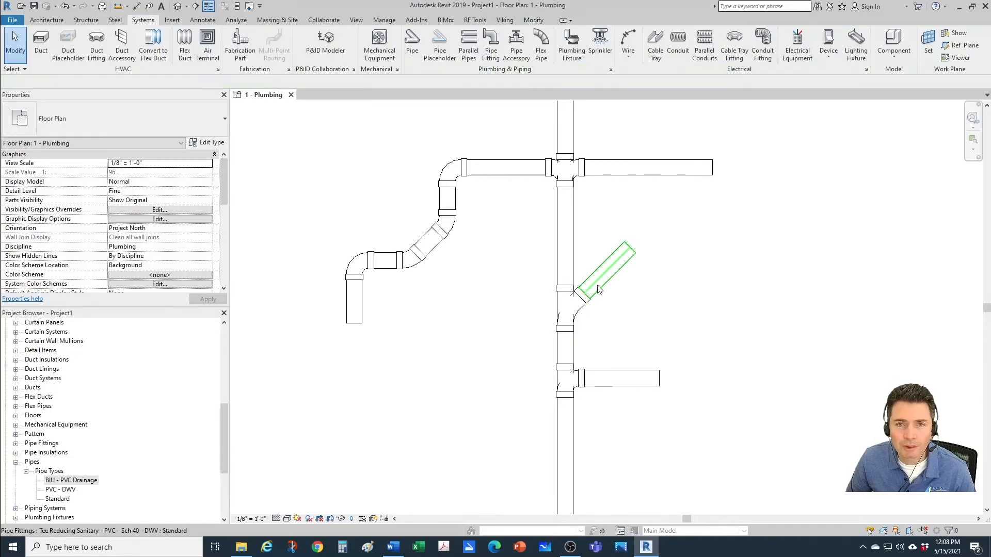
Step: Check the fitting type used at the 45° branch and the 90° branch on the vertical main
left_click(568, 305)
left_click(575, 381, "ctrl")
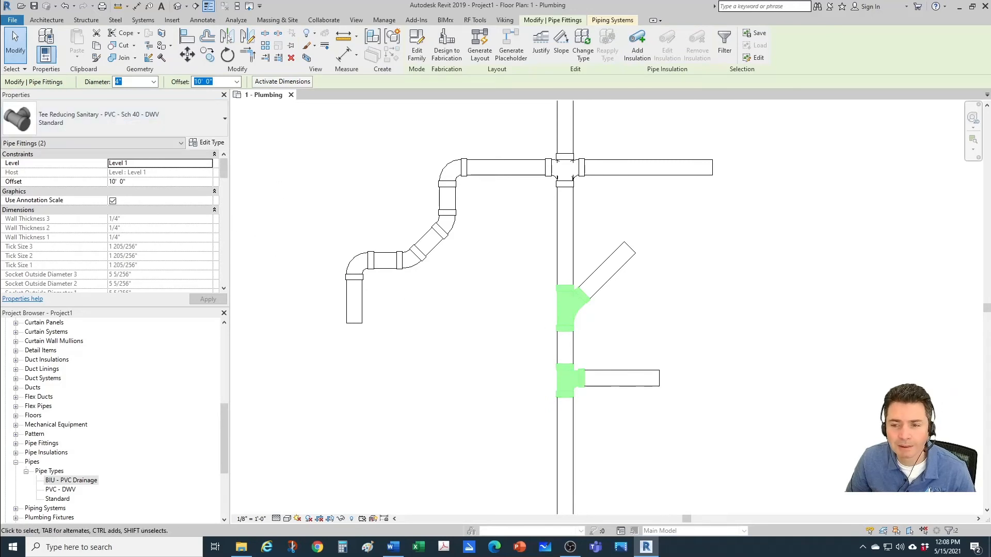
scroll(522, 348, "down", 1)
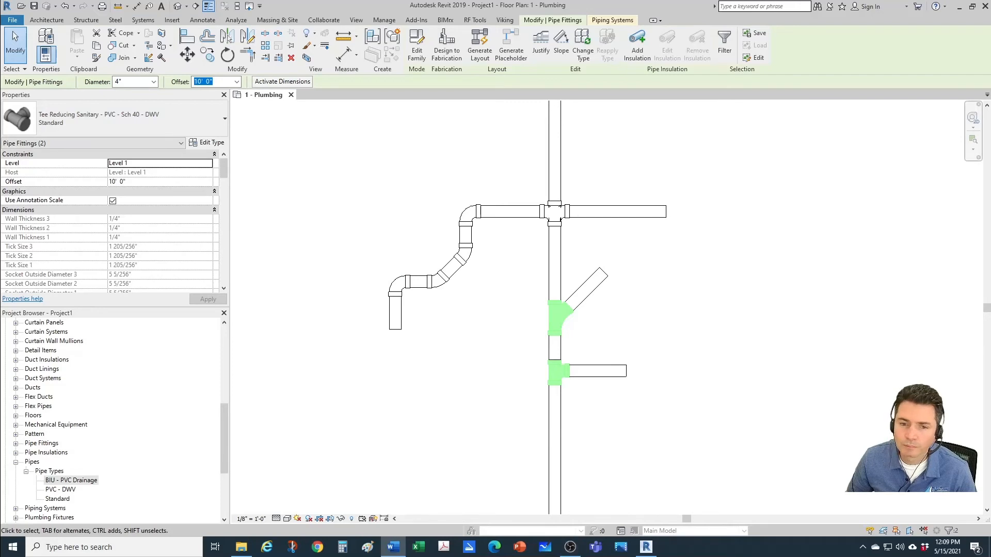
left_click(808, 390)
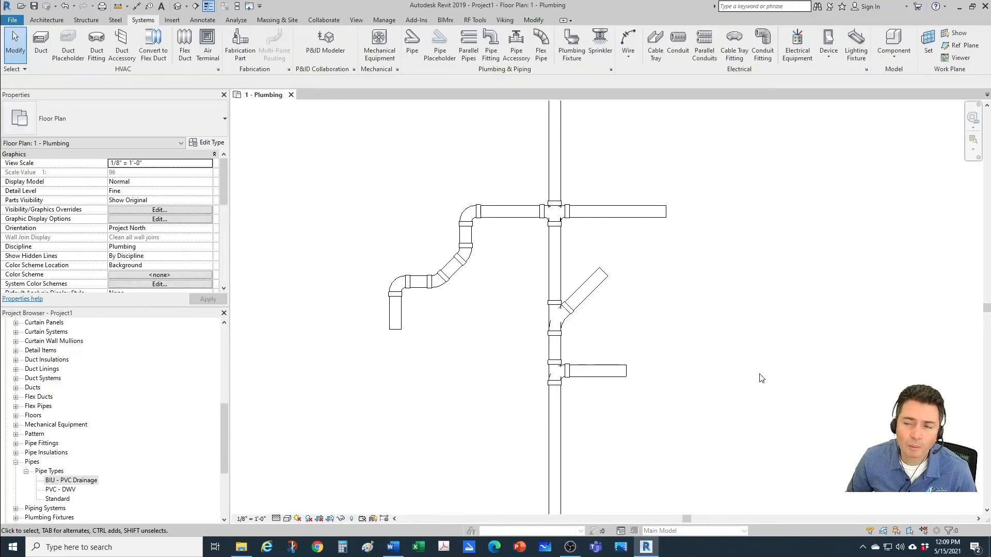
Step: Open the routing preferences of the BIU - PVC Drainage pipe type and load the Bend Long Sweep - PVC - Sch 40 - DWV family
right_click(94, 481)
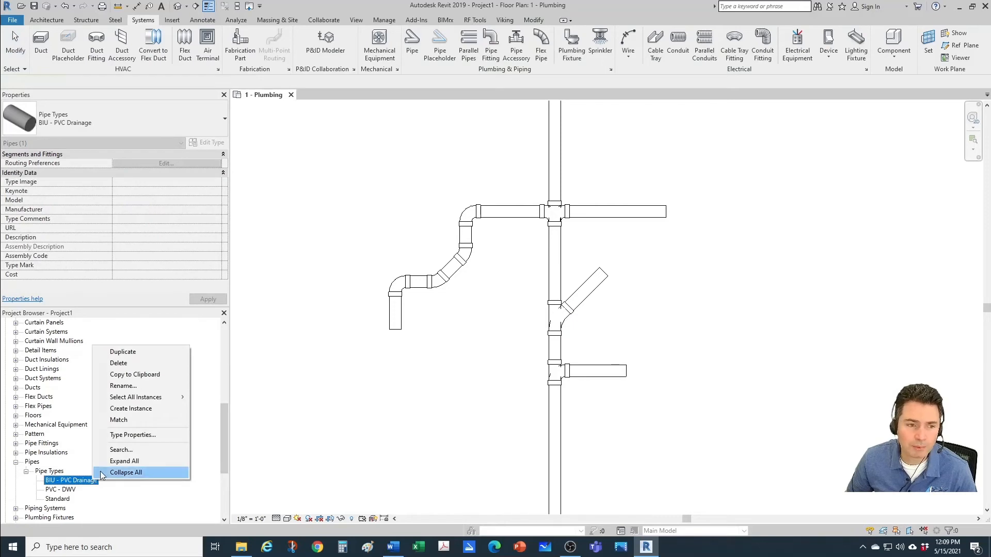
left_click(133, 435)
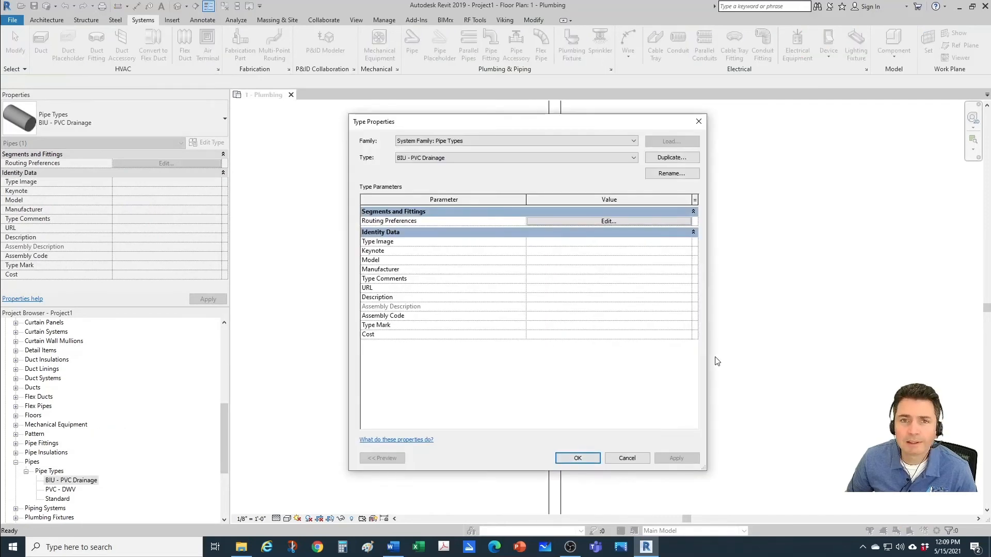
left_click(580, 221)
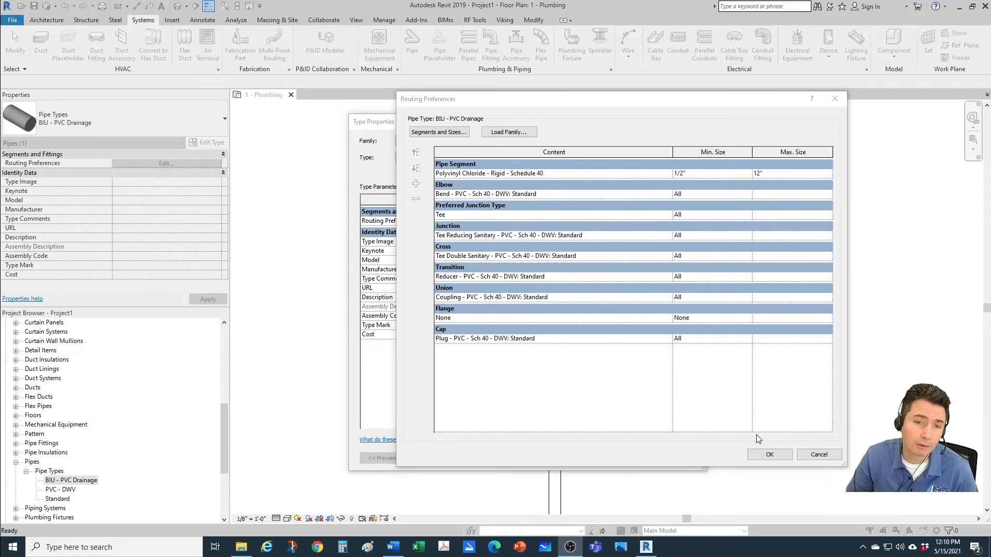
left_click(526, 194)
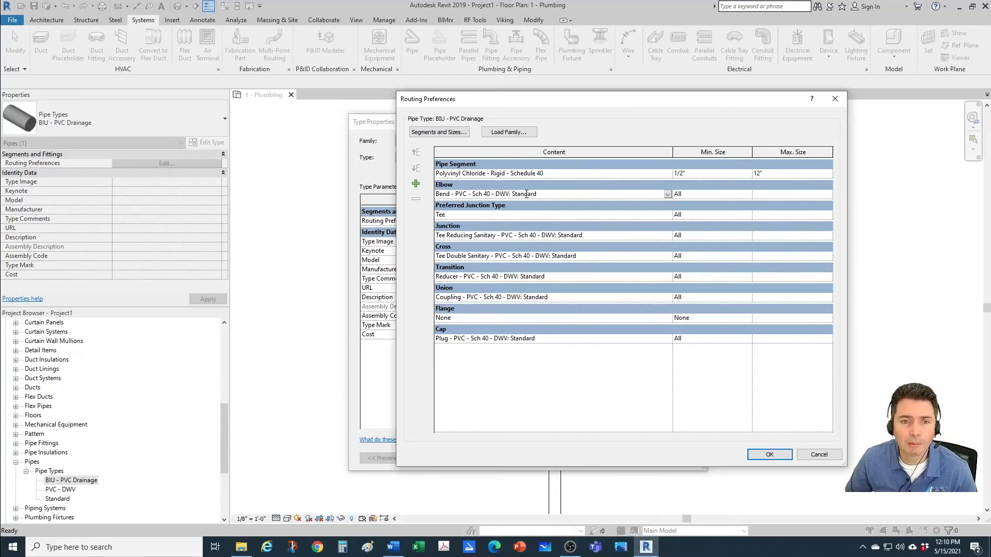
left_click(667, 195)
left_click(488, 132)
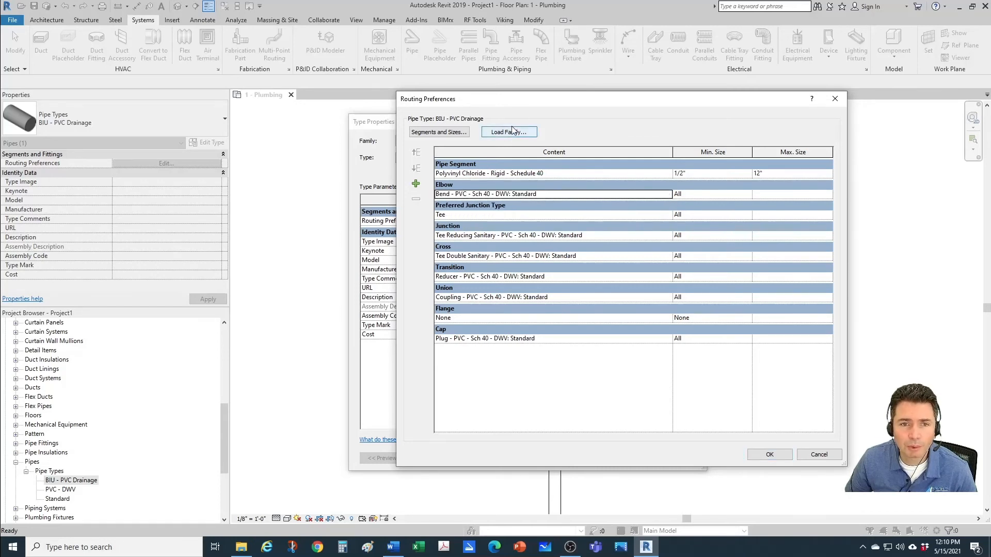
left_click(510, 132)
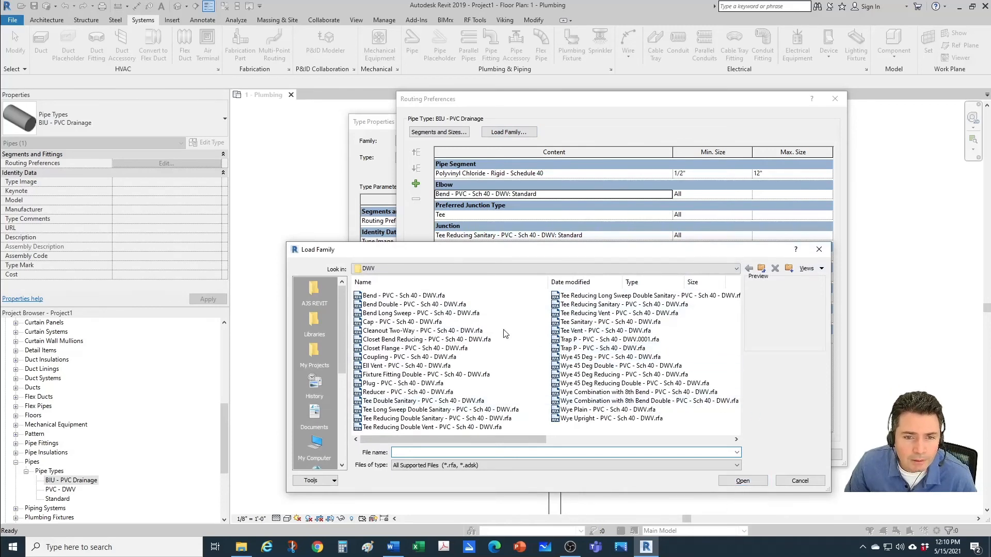
left_click(391, 313)
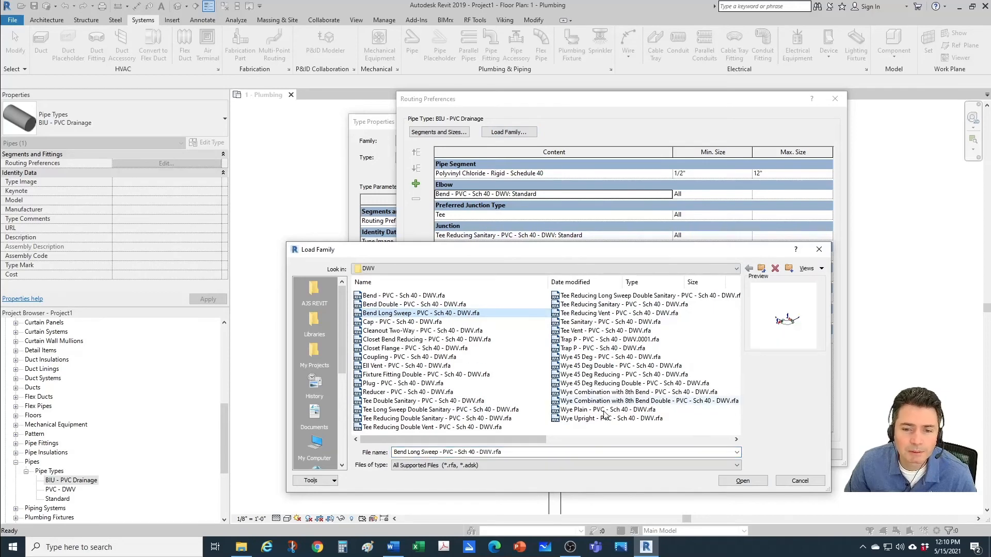
left_click(742, 481)
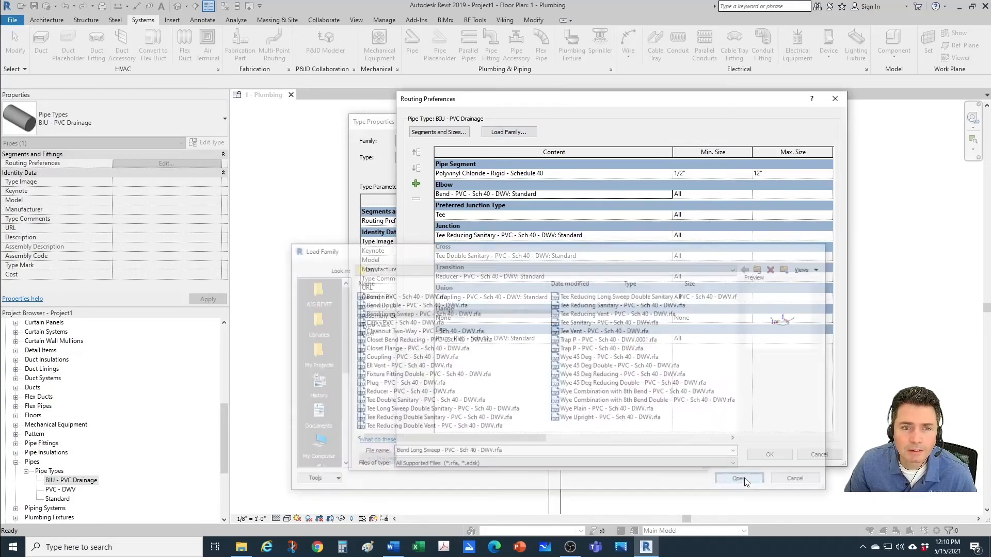
Step: Add Bend Long Sweep - PVC - Sch 40 - DWV: Standard as a second elbow below the standard bend
left_click(465, 194)
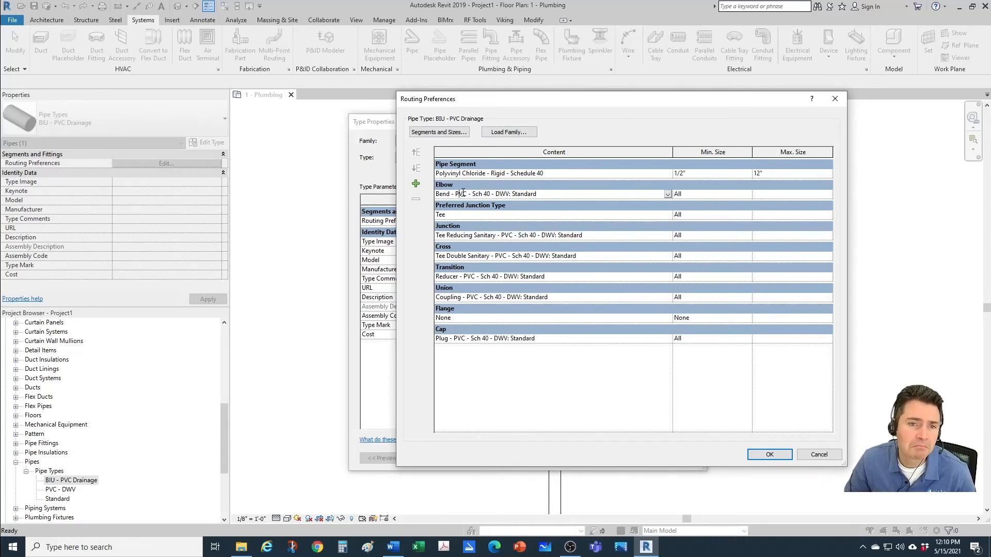
left_click(416, 184)
left_click(667, 205)
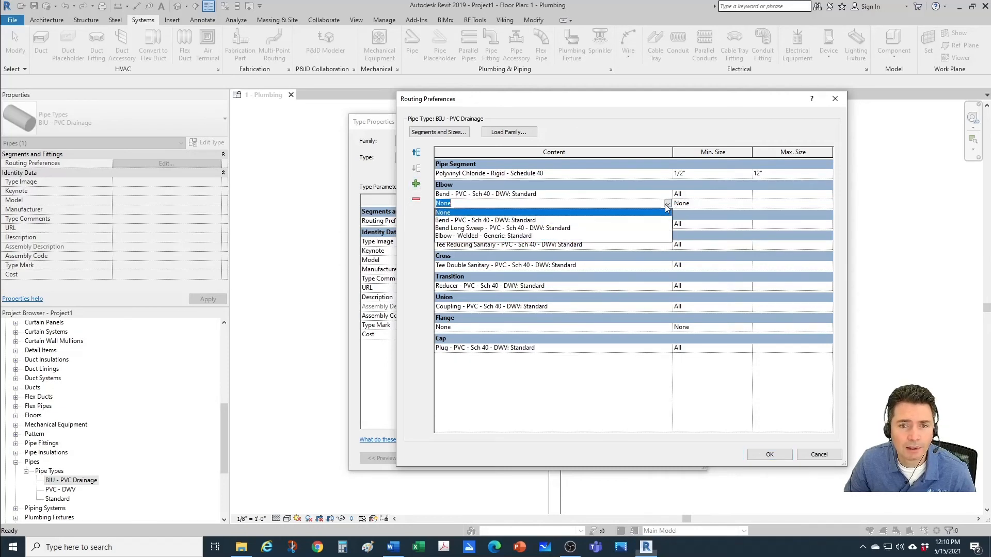
left_click(458, 228)
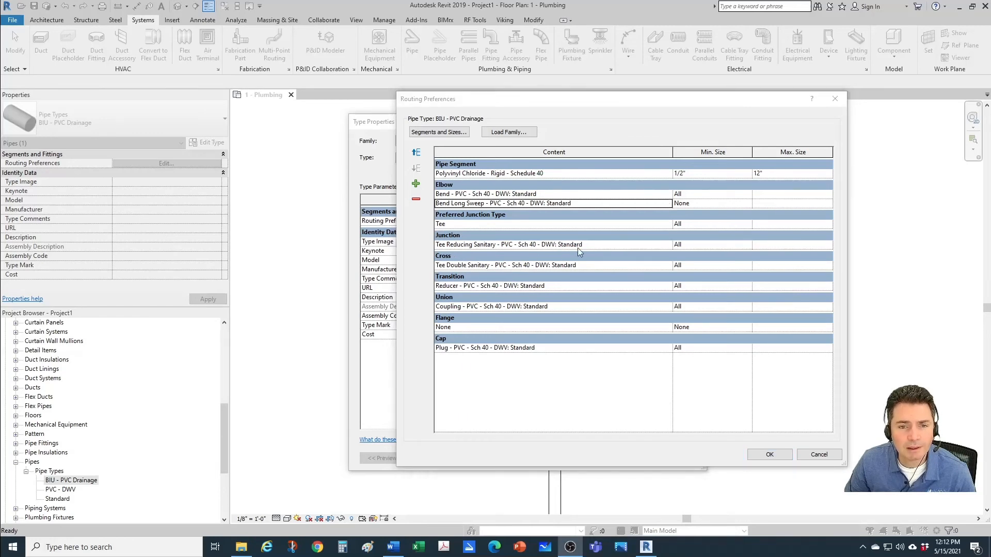
Step: Load the Wye Combination with 8th Bend - PVC - Sch 40 - DWV family from the DWV folder
left_click(578, 246)
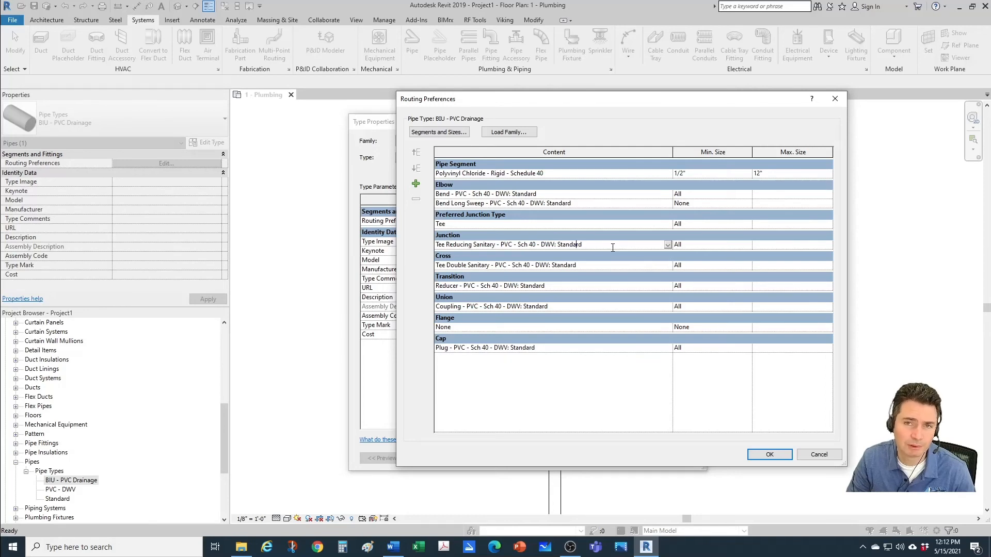
left_click(522, 133)
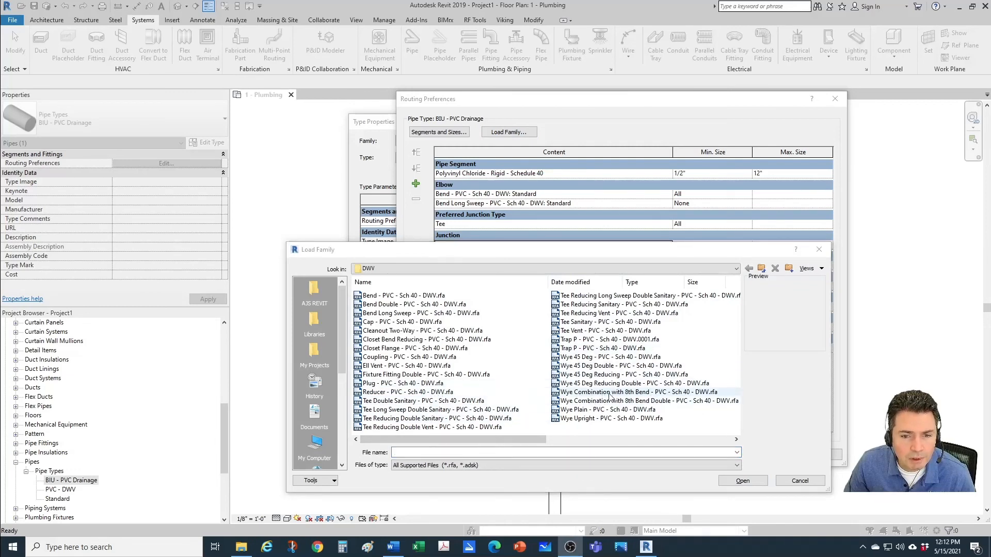
left_click(631, 396)
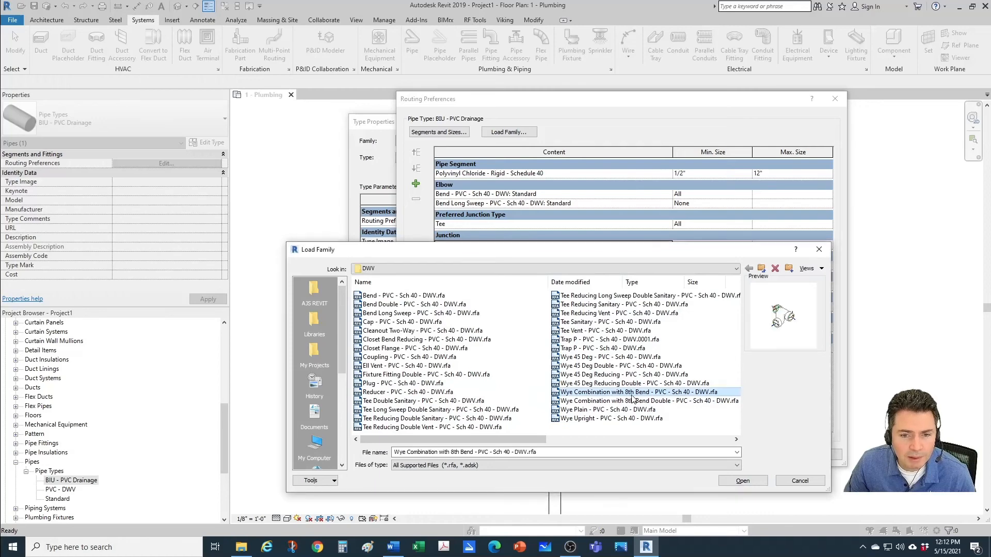
left_click(747, 485)
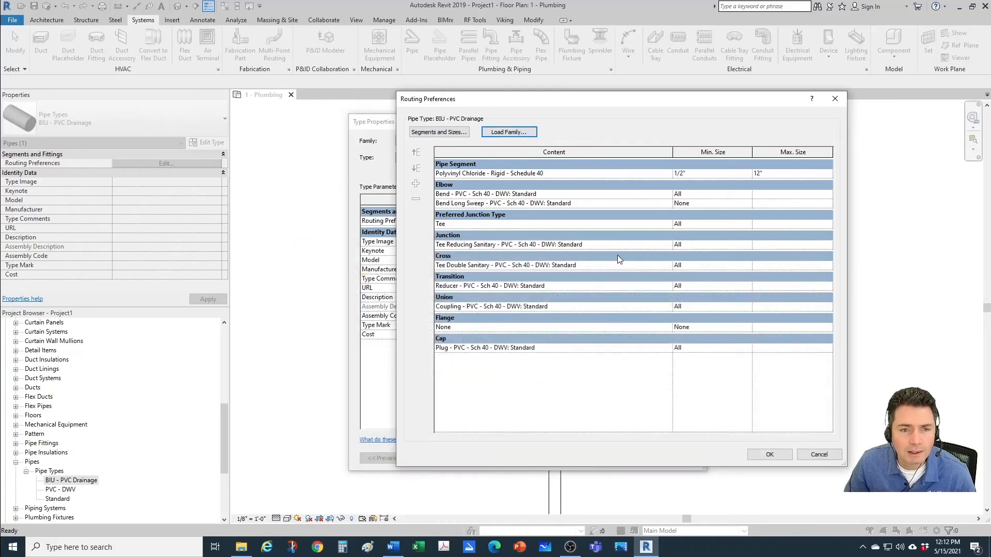
Step: Add Wye Combination with 8th Bend - PVC - Sch 40 - DWV: Standard as a second junction fitting
left_click(616, 266)
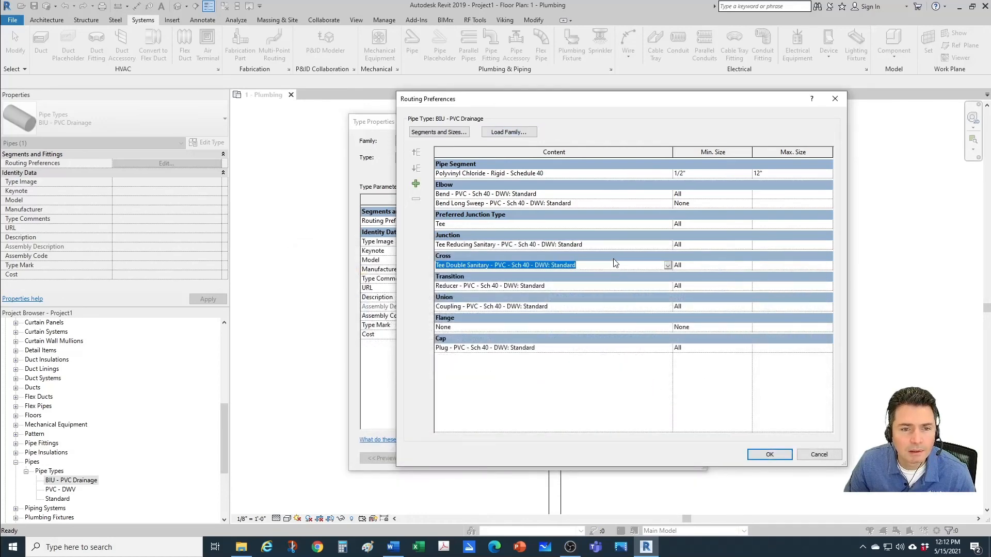
left_click(613, 246)
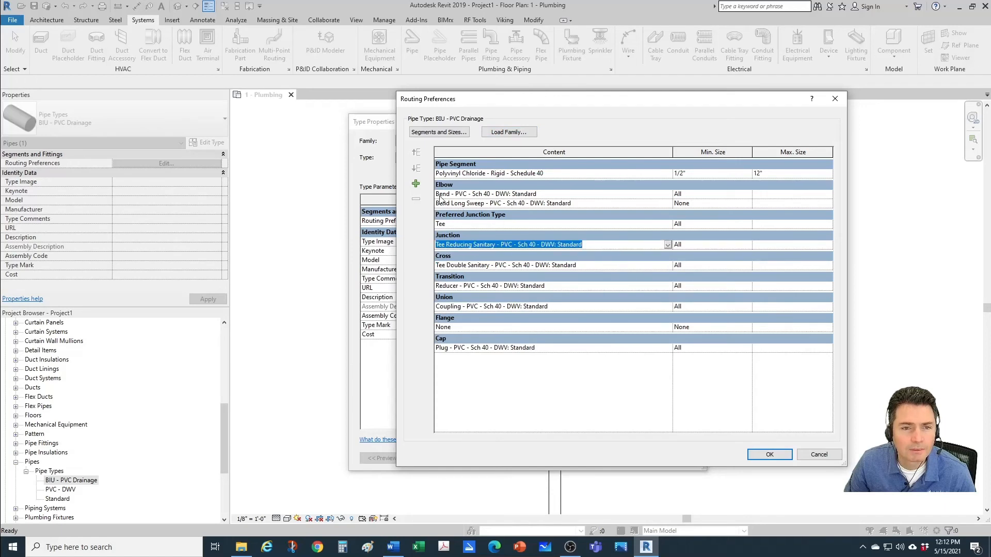
left_click(416, 185)
left_click(671, 255)
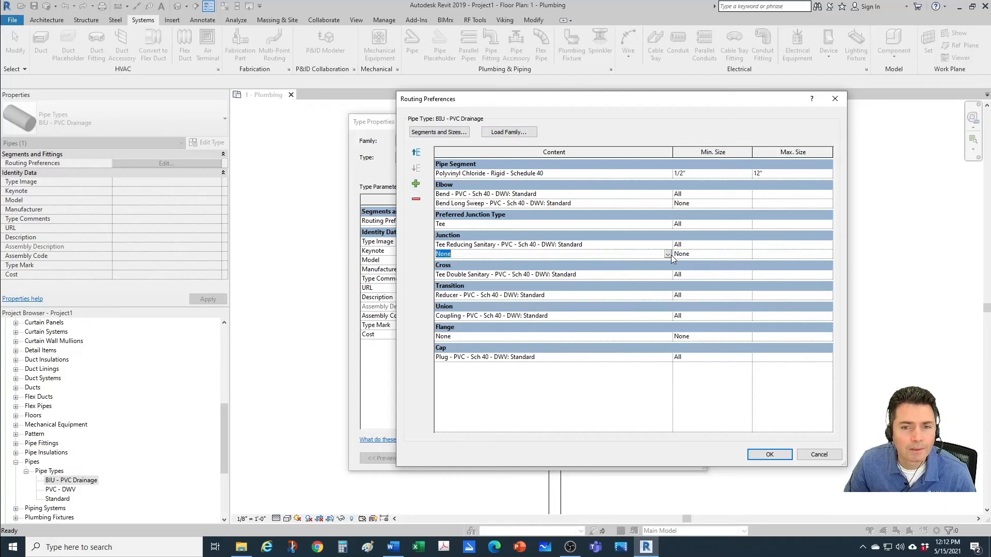
left_click(669, 254)
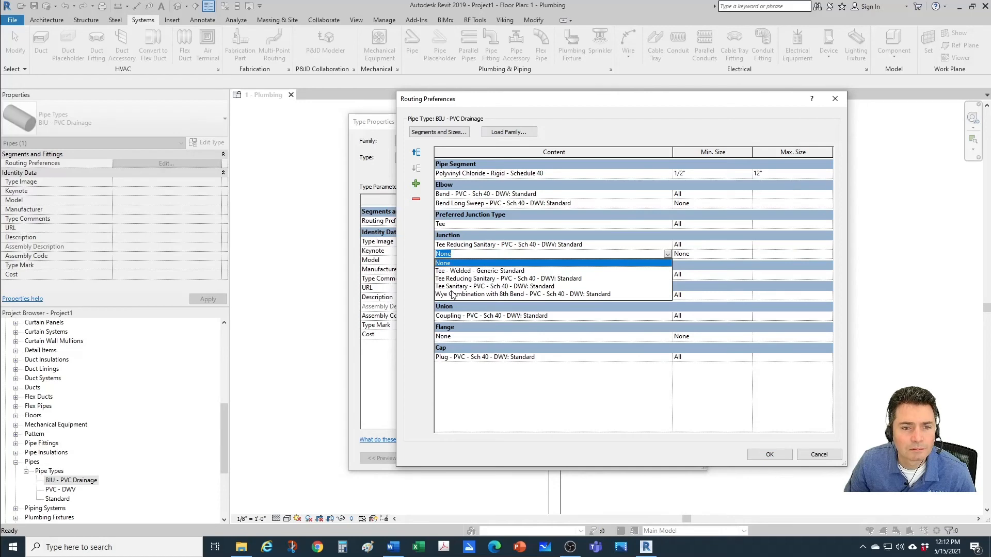
left_click(453, 295)
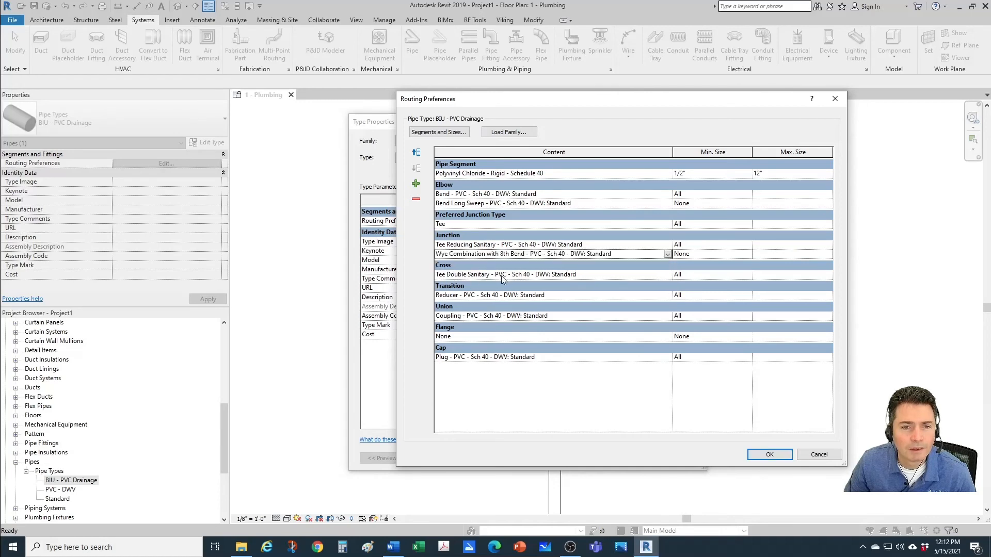
Step: Load the Wye Combination with 8th Bend Double - PVC - Sch 40 - DWV family from the DWV folder
left_click(525, 275)
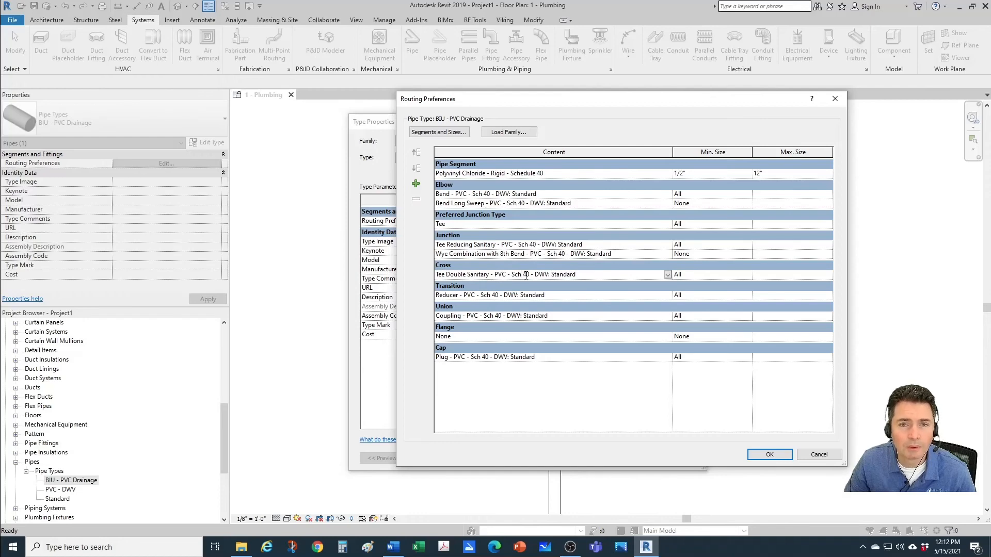
left_click(509, 132)
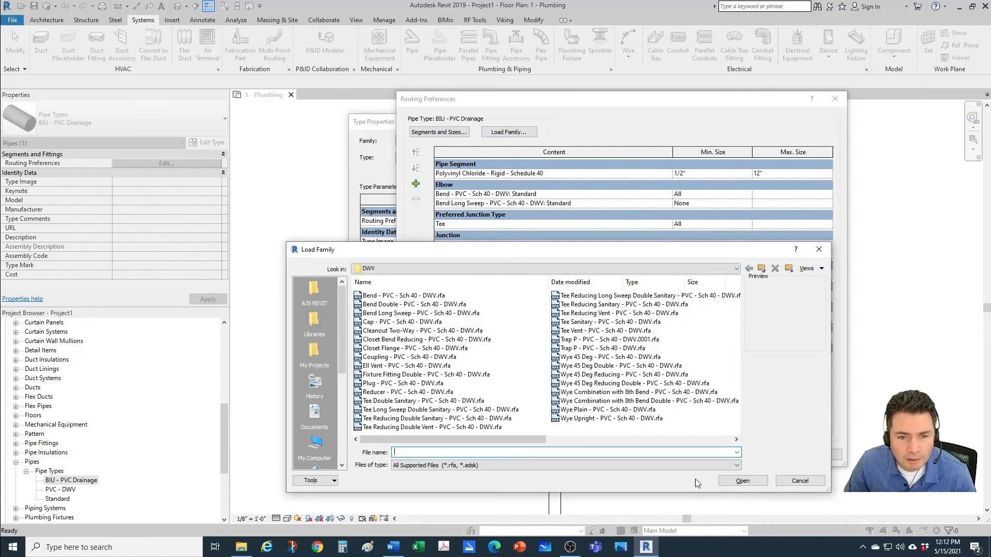
left_click(639, 402)
left_click(743, 480)
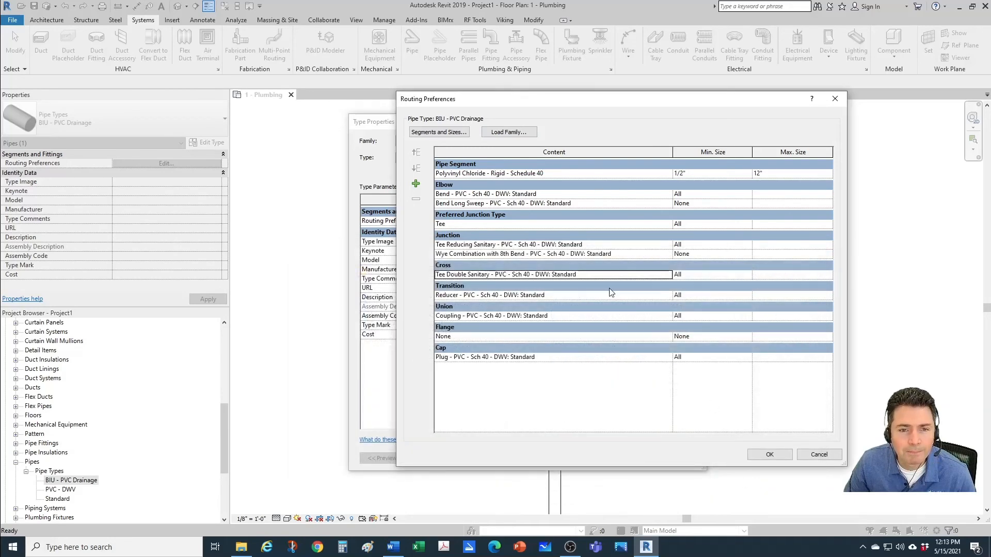
Step: Add Wye Combination with 8th Bend Double - PVC - Sch 40 - DWV: Standard as a second cross fitting and accept the routing preferences
left_click(528, 296)
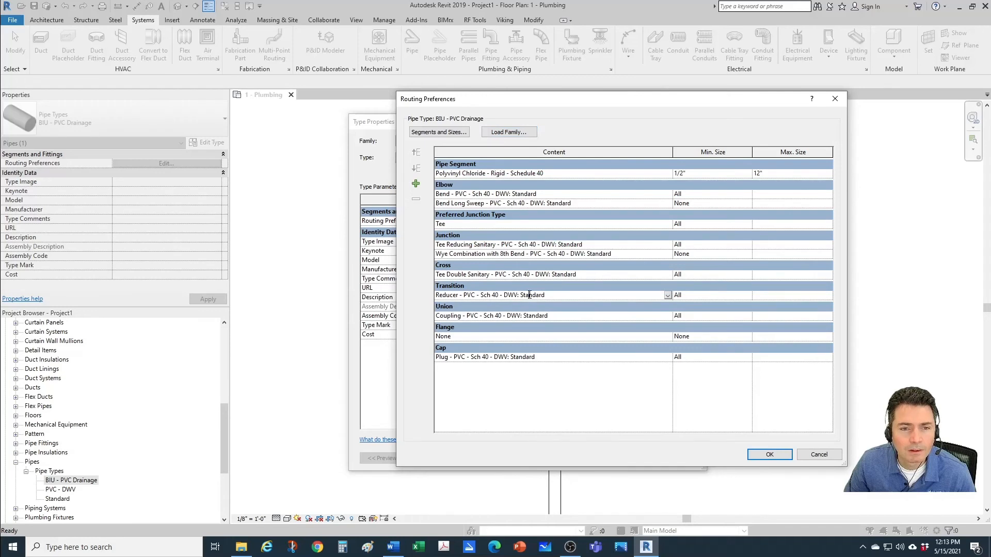
left_click(526, 274)
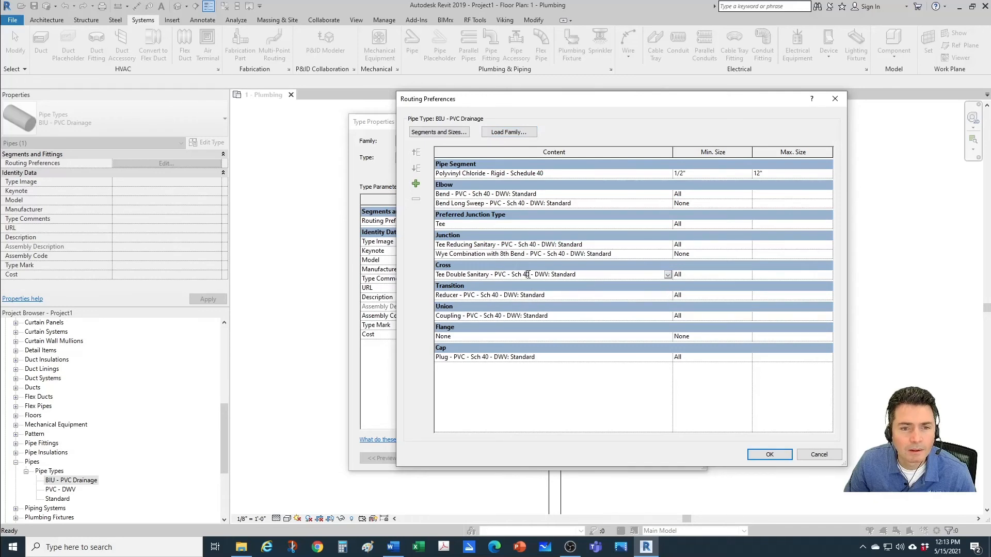
left_click(414, 185)
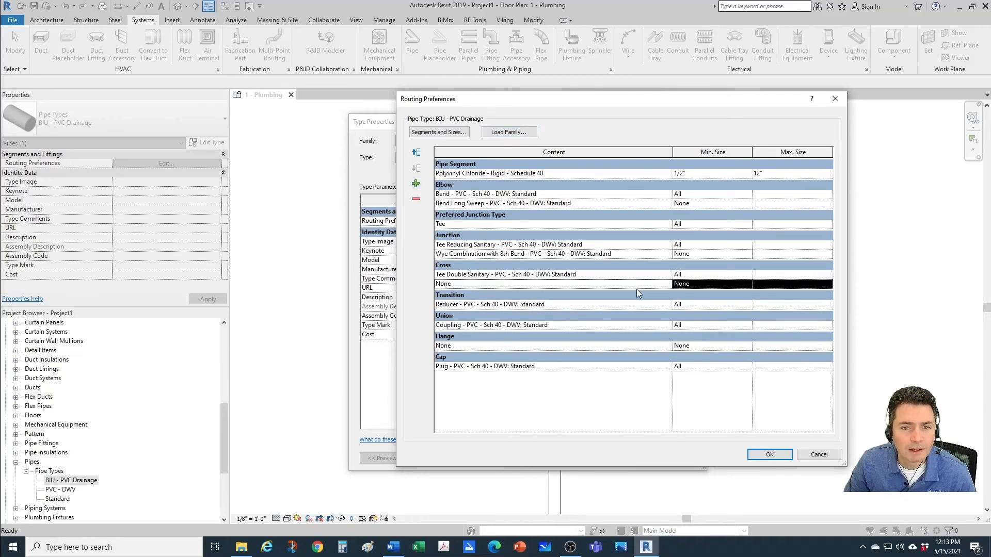
left_click(669, 284)
left_click(667, 284)
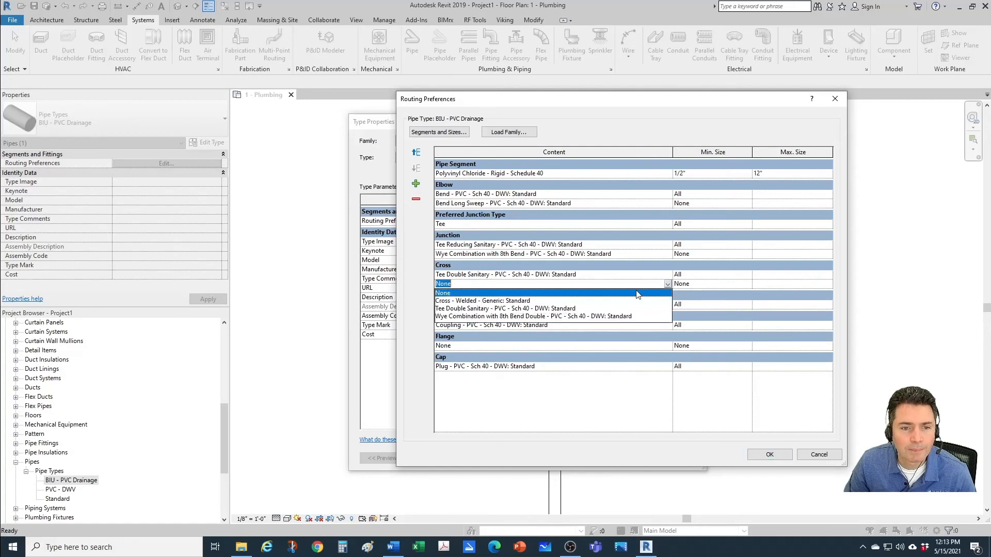
left_click(499, 316)
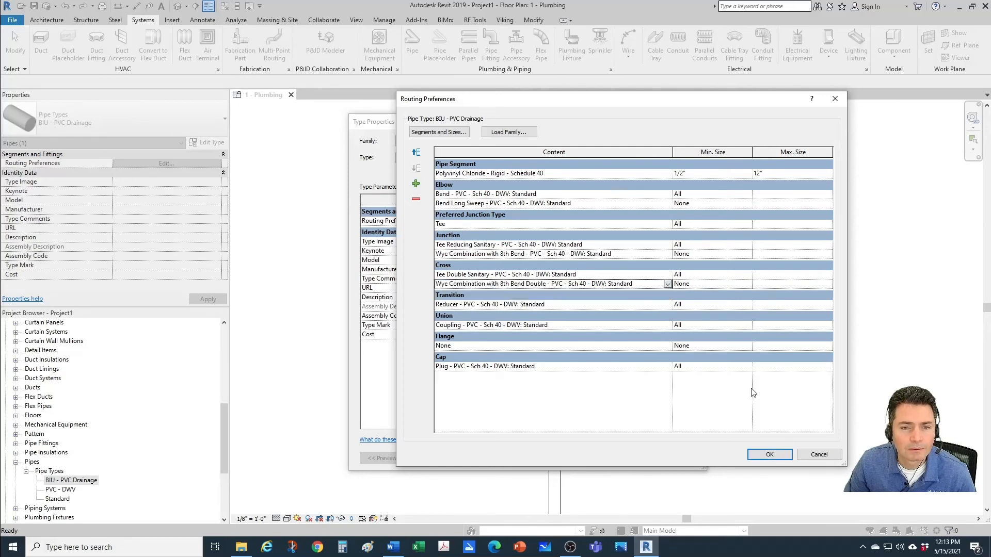
left_click(768, 455)
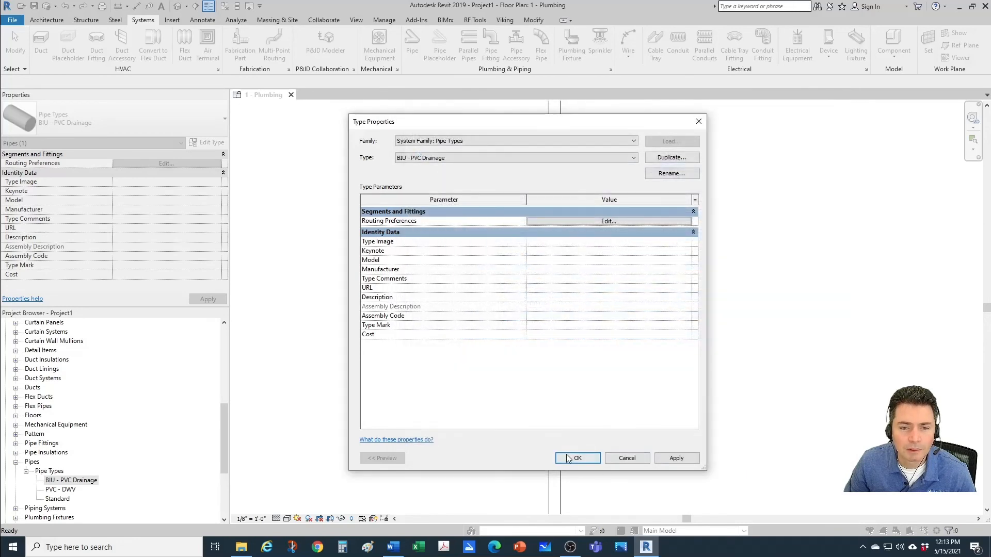
Step: Accept the BIU - PVC Drainage type properties and select the sanitary tee at the lower horizontal branch
left_click(568, 458)
left_click(654, 327)
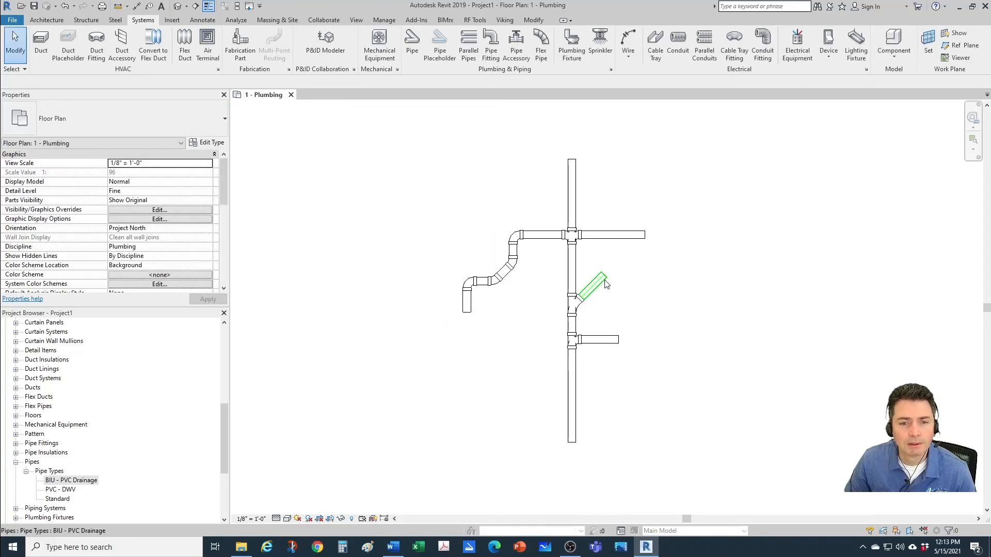
scroll(606, 402, "up", 2)
scroll(591, 313, "up", 2)
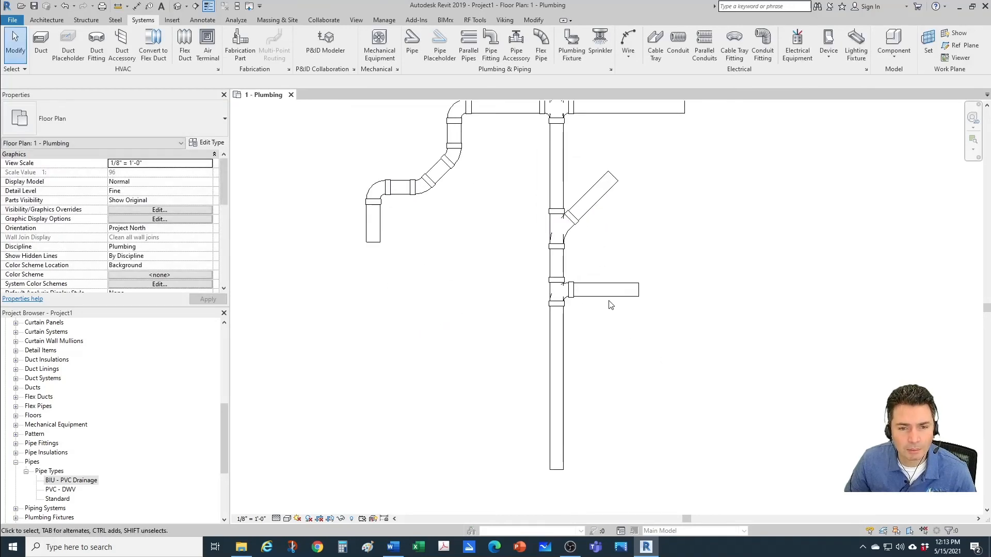
left_click(610, 293)
key("Escape")
scroll(548, 315, "up", 1)
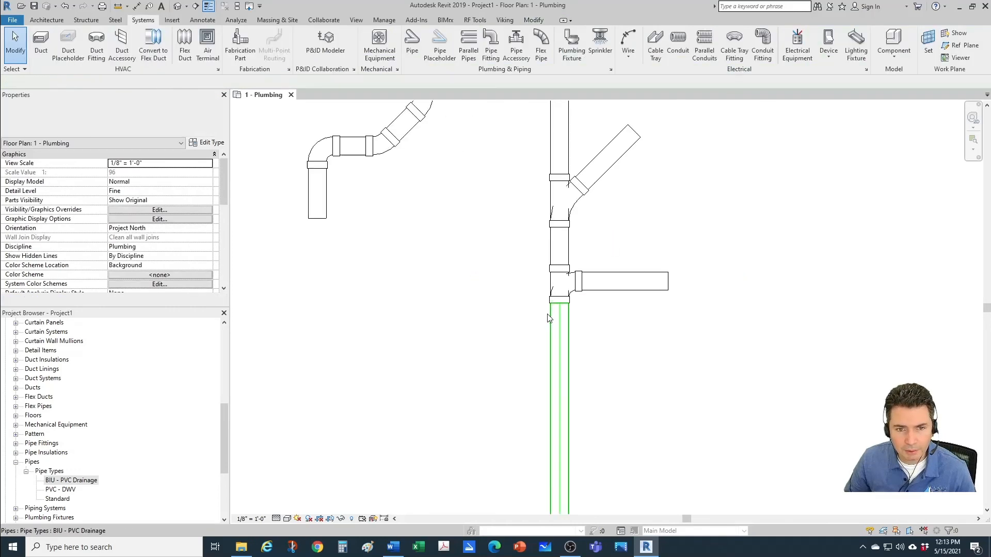
scroll(548, 317, "up", 1)
left_click(558, 279)
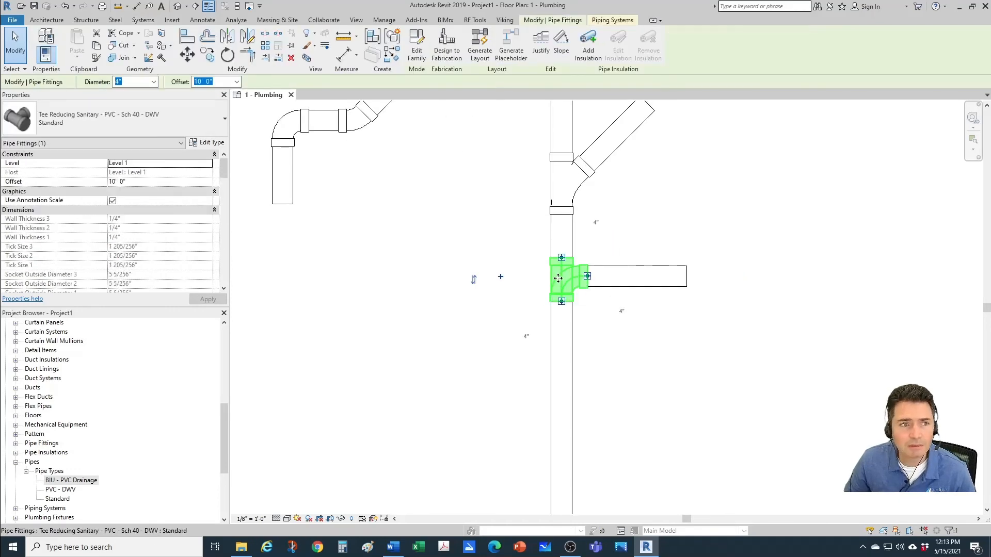
Step: Compare the replacement types offered for the tee with Constrain to routing preferences turned off and on
left_click(129, 120)
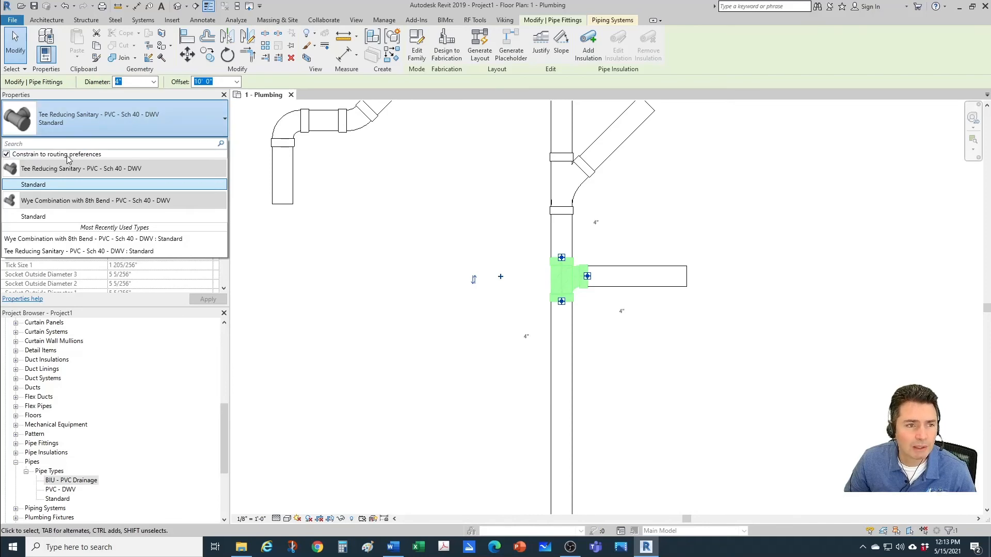
left_click(6, 154)
left_click(6, 154)
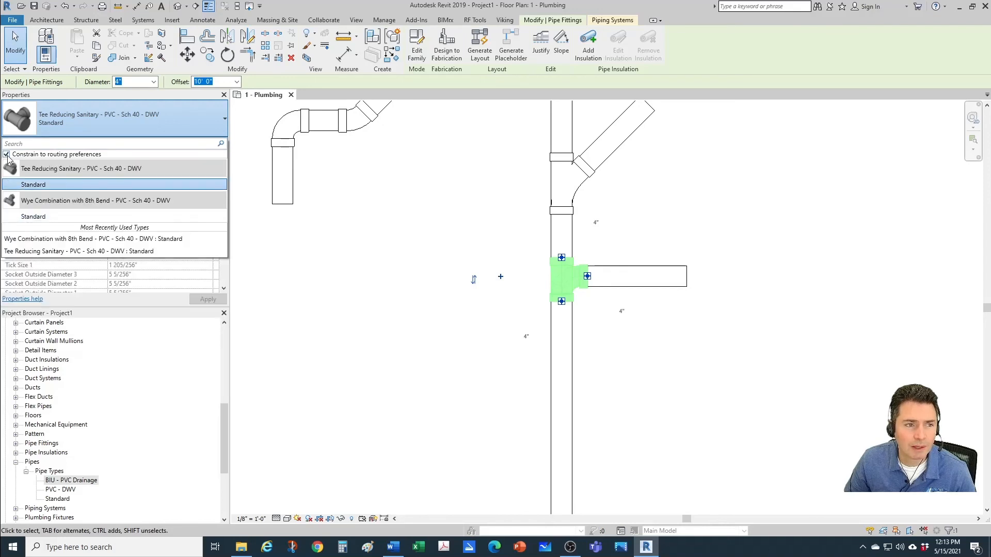
left_click(6, 155)
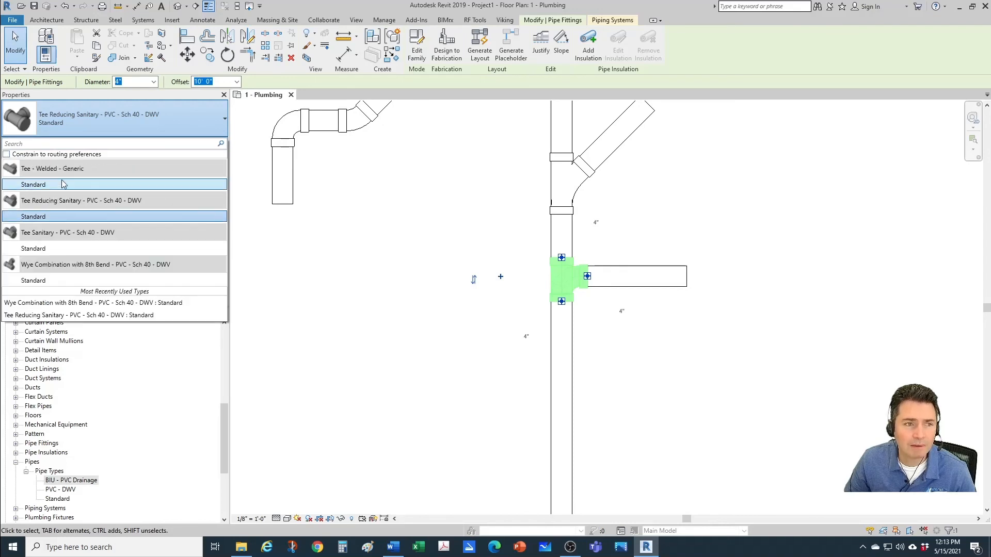
mouse_move(65, 175)
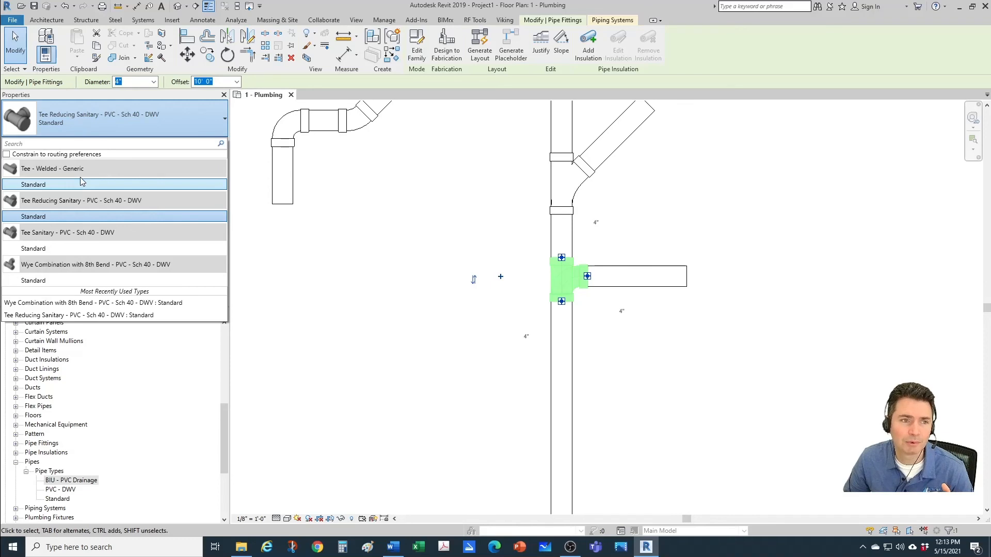
left_click(6, 154)
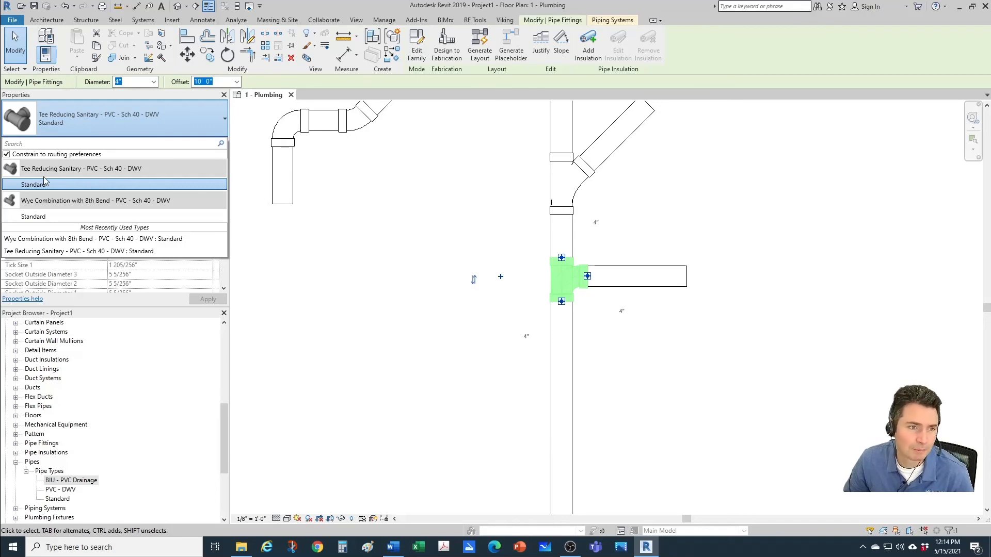
Step: Change the lower branch tee to Wye Combination with 8th Bend - PVC - Sch 40 - DWV: Standard
mouse_move(42, 206)
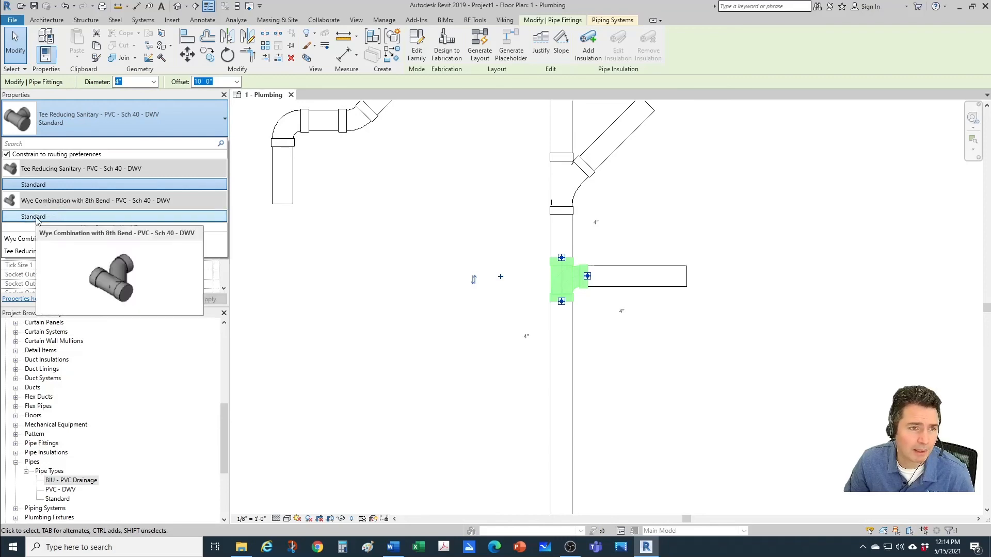
left_click(104, 217)
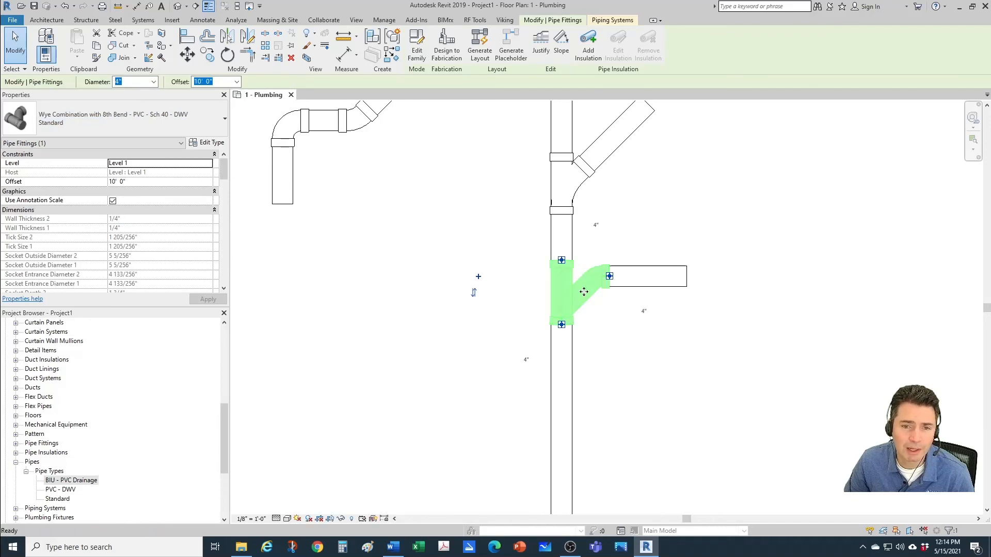
left_click(495, 317)
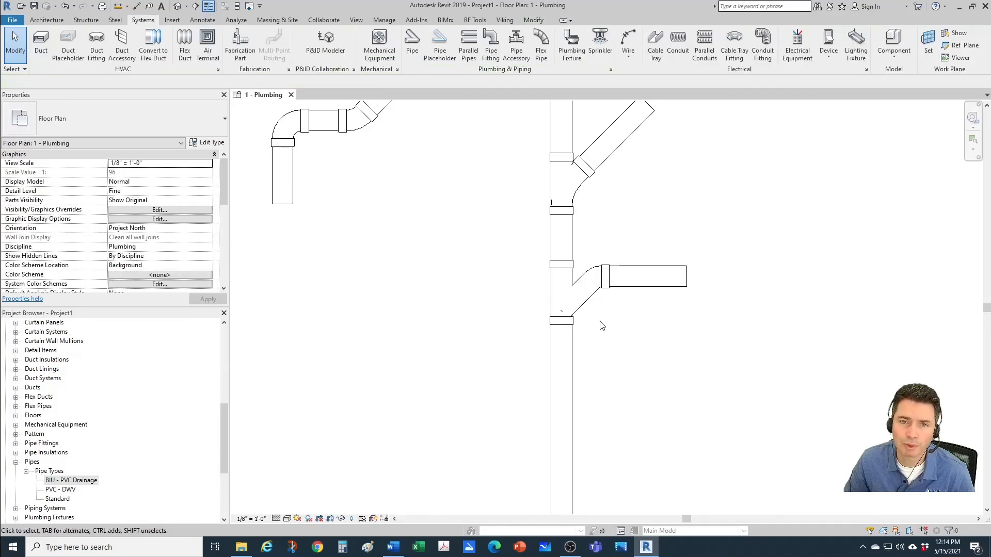
Step: Change the double sanitary tee at the upper crossing to Wye Combination with 8th Bend Double - PVC - Sch 40 - DWV: Standard
scroll(602, 325, "down", 3)
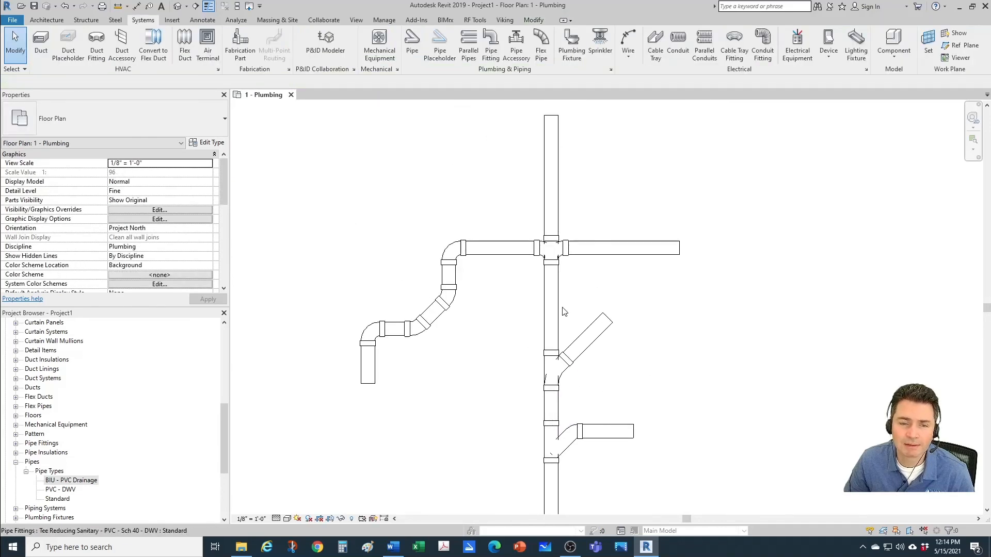
scroll(567, 289, "up", 3)
left_click(562, 238)
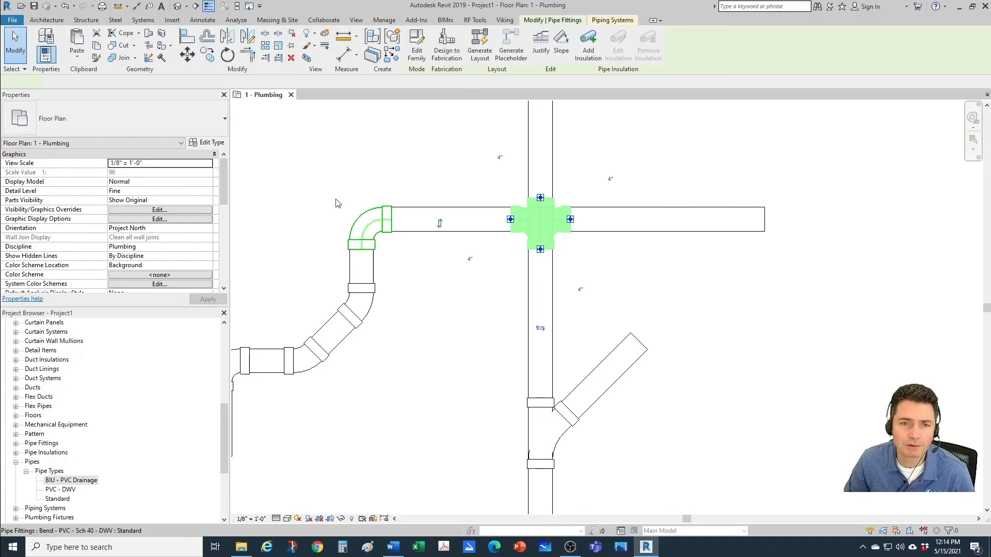
left_click(109, 124)
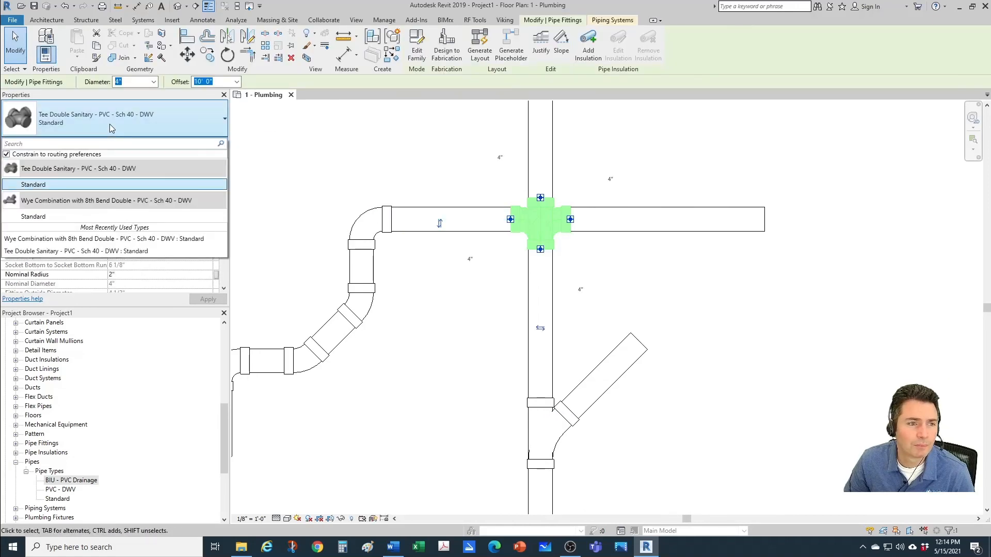
left_click(42, 216)
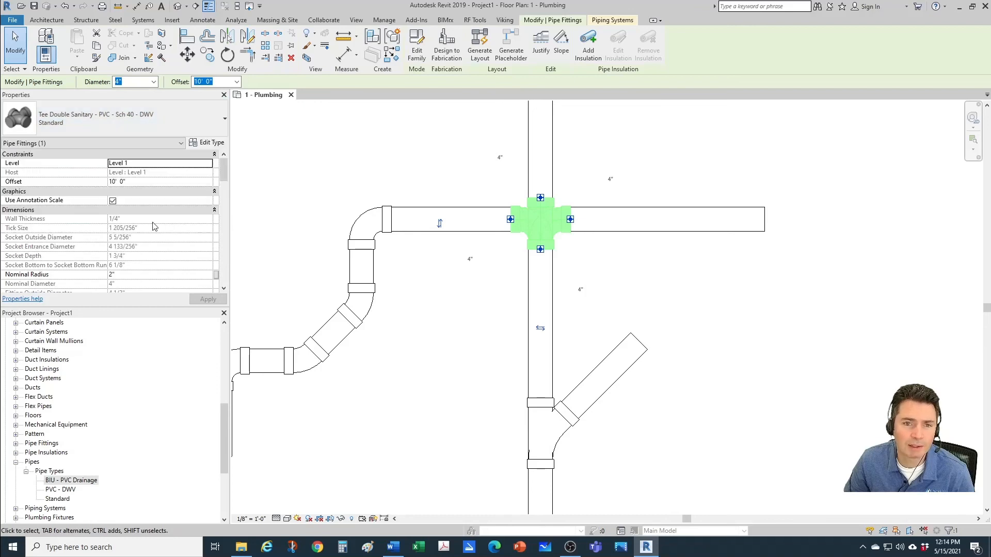
left_click(653, 309)
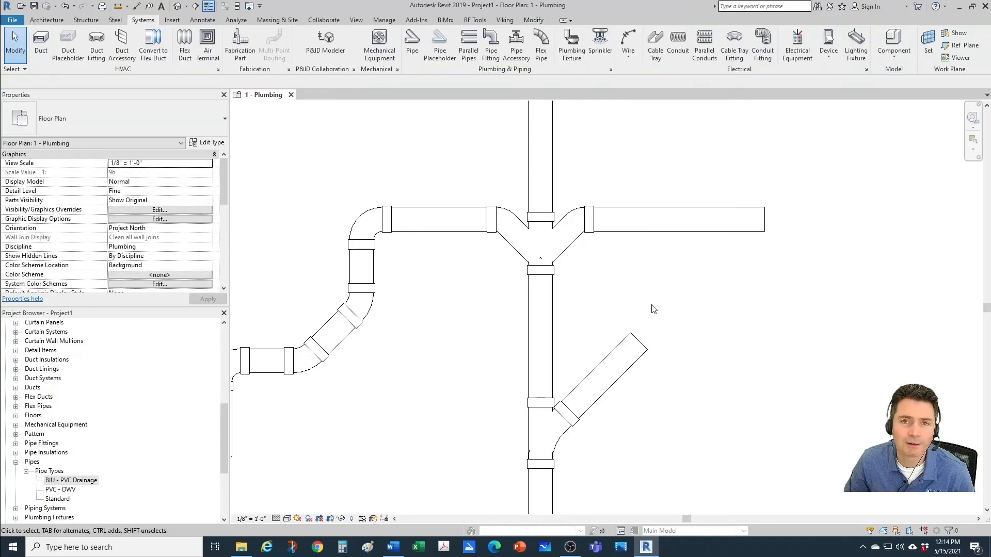
scroll(635, 283, "down", 1)
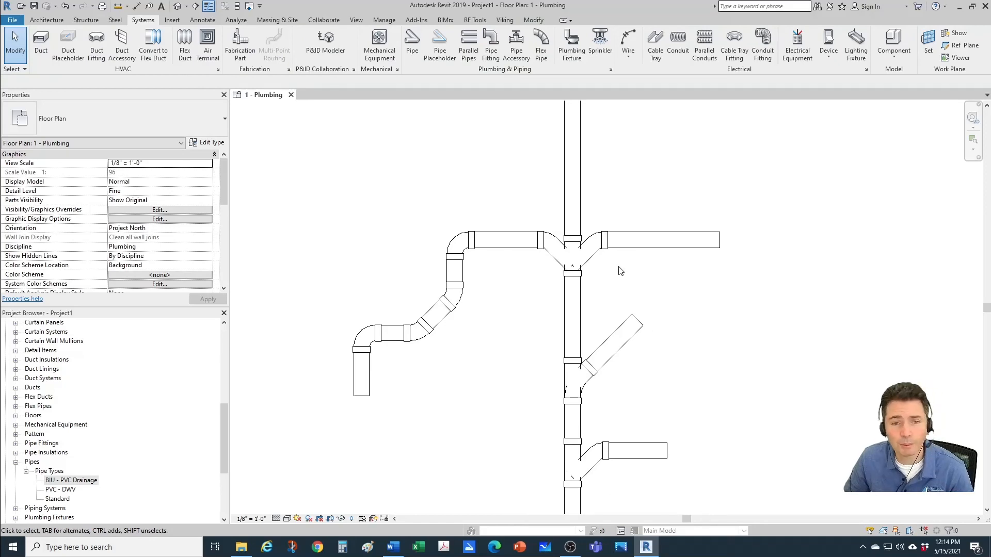
scroll(616, 271, "down", 1)
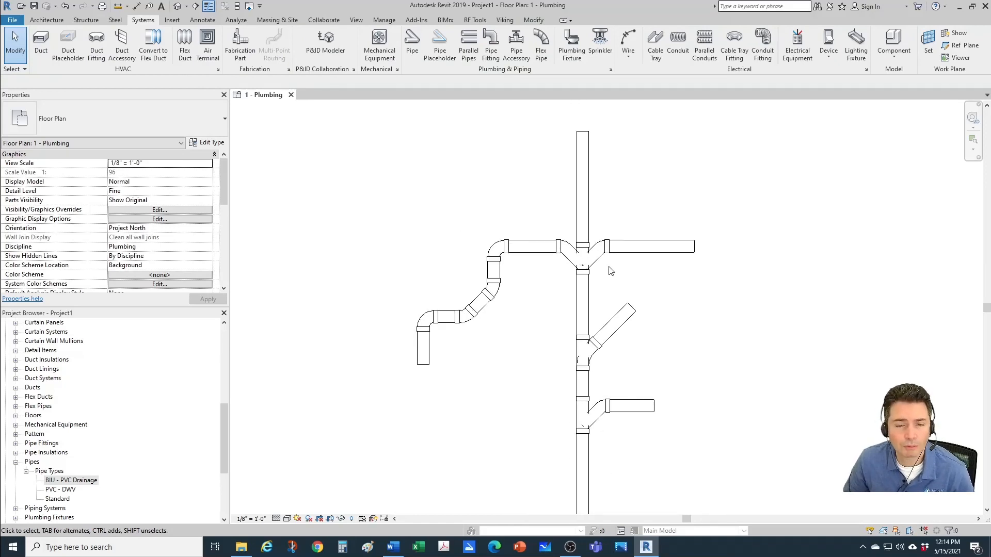
middle_click_drag(628, 288, 609, 300)
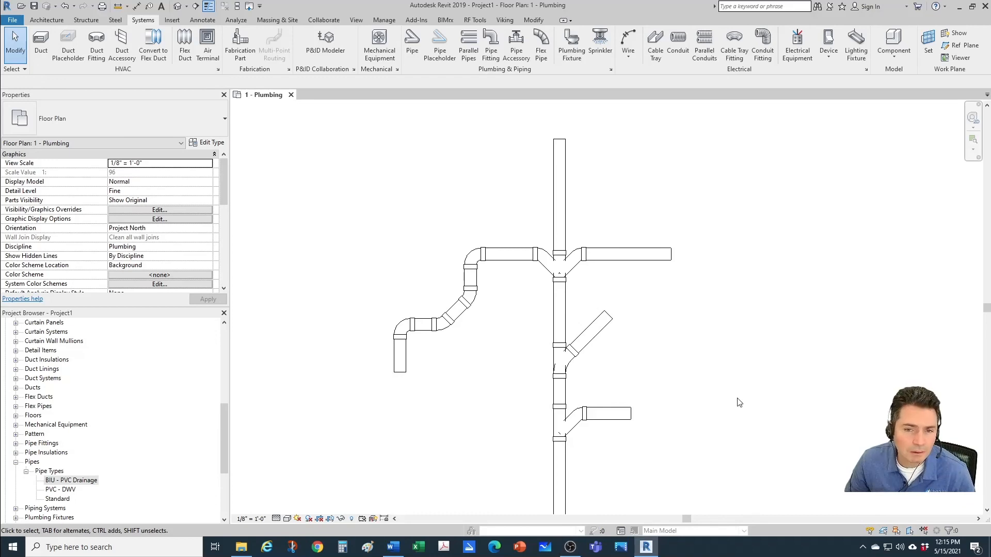
scroll(696, 388, "down", 1)
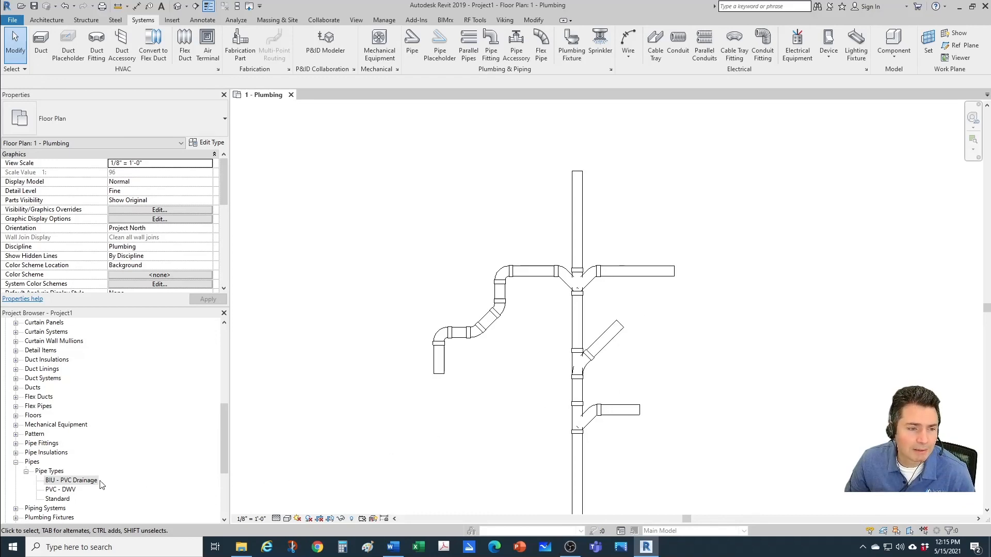
Step: Delete the PVC - DWV pipe type from the project
left_click(69, 490)
right_click(69, 489)
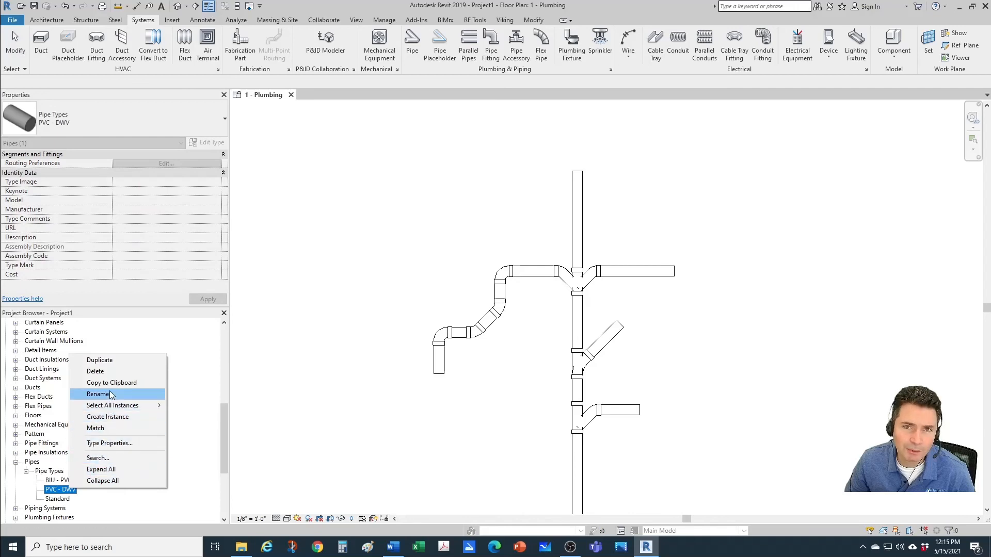
left_click(96, 371)
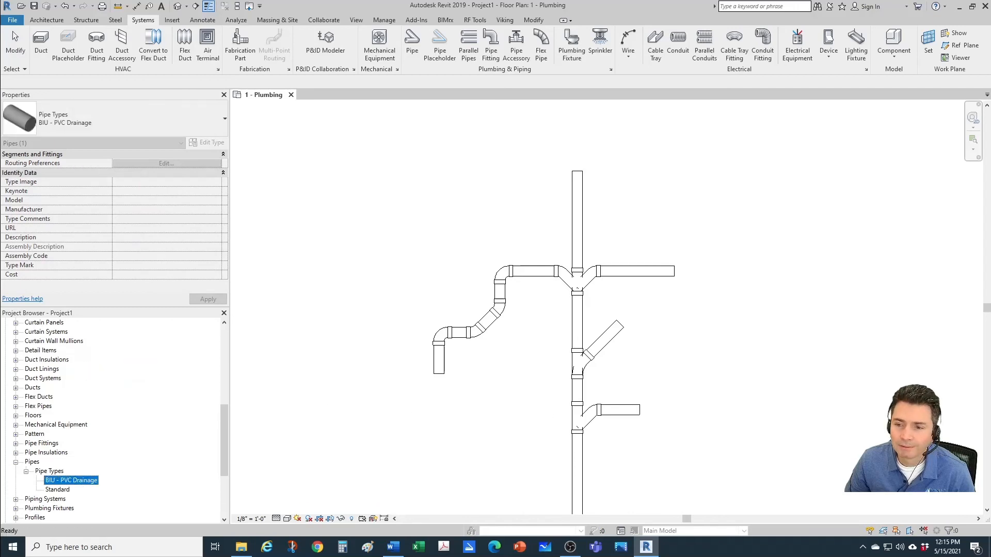